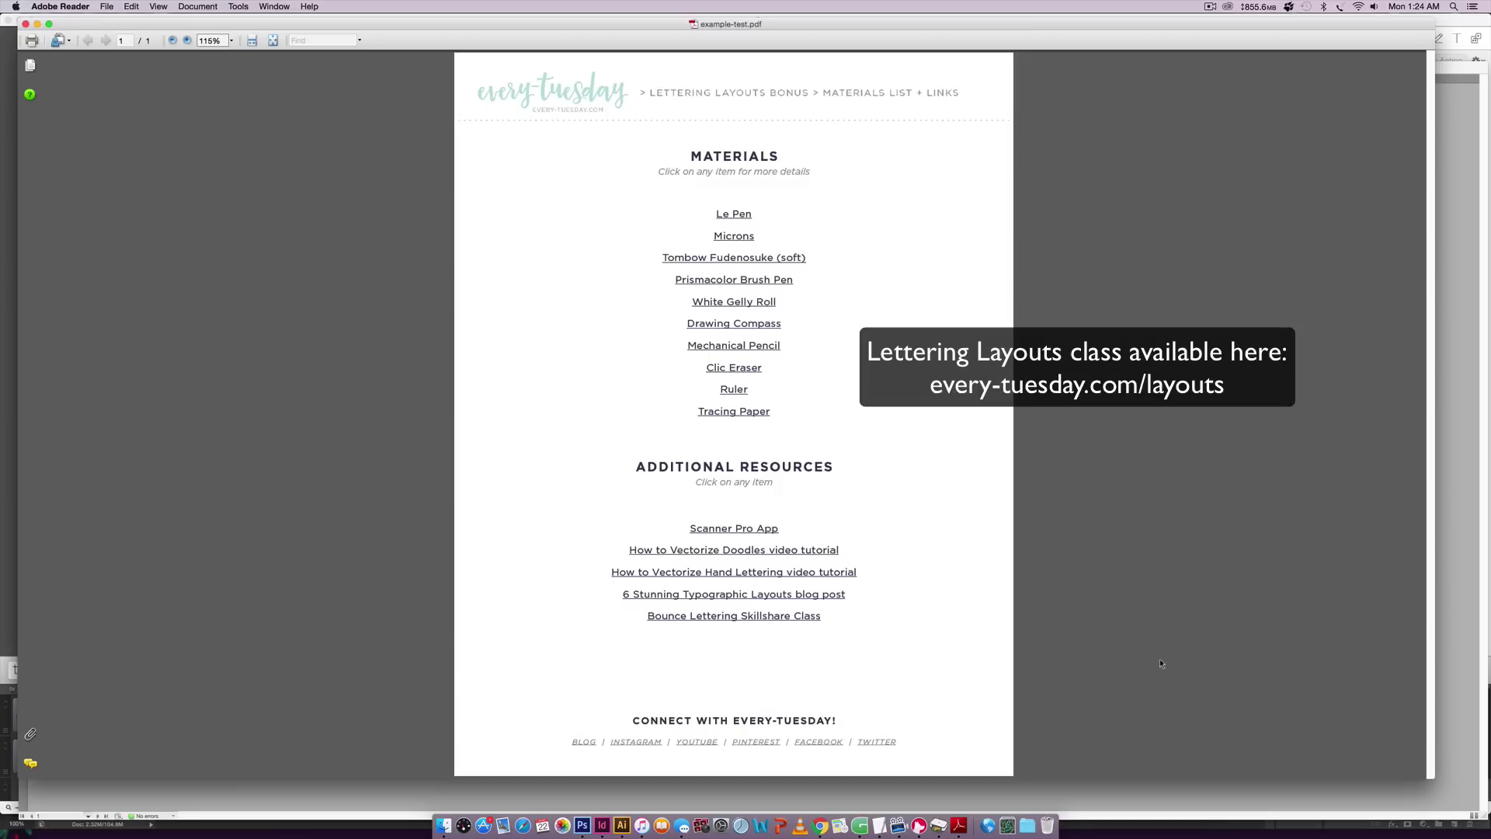
Test the How to Vectorize Doodles tutorial and Le Pen links in the PDF, closing each page.
click(782, 551)
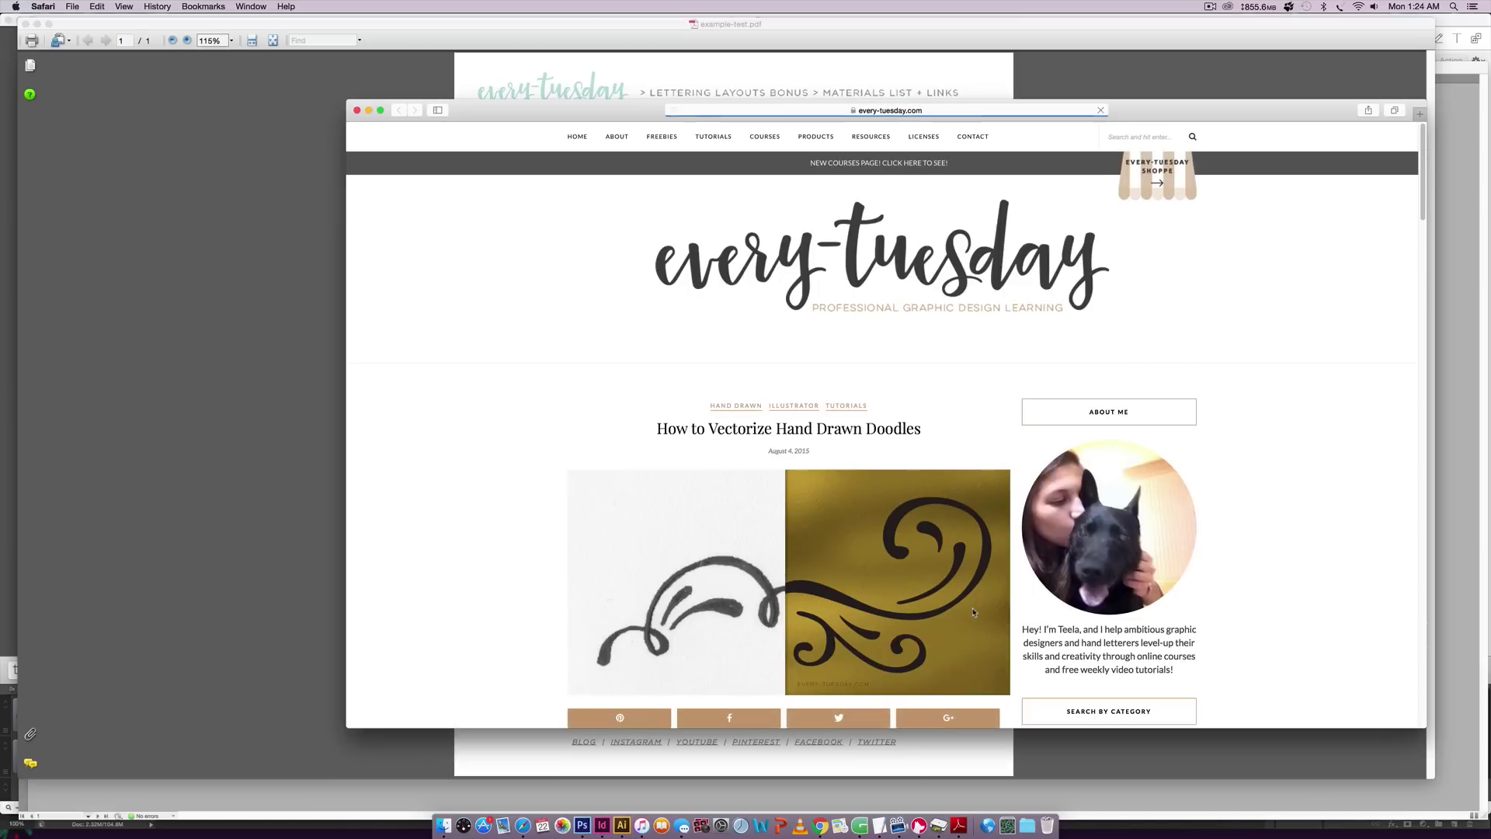
click(365, 110)
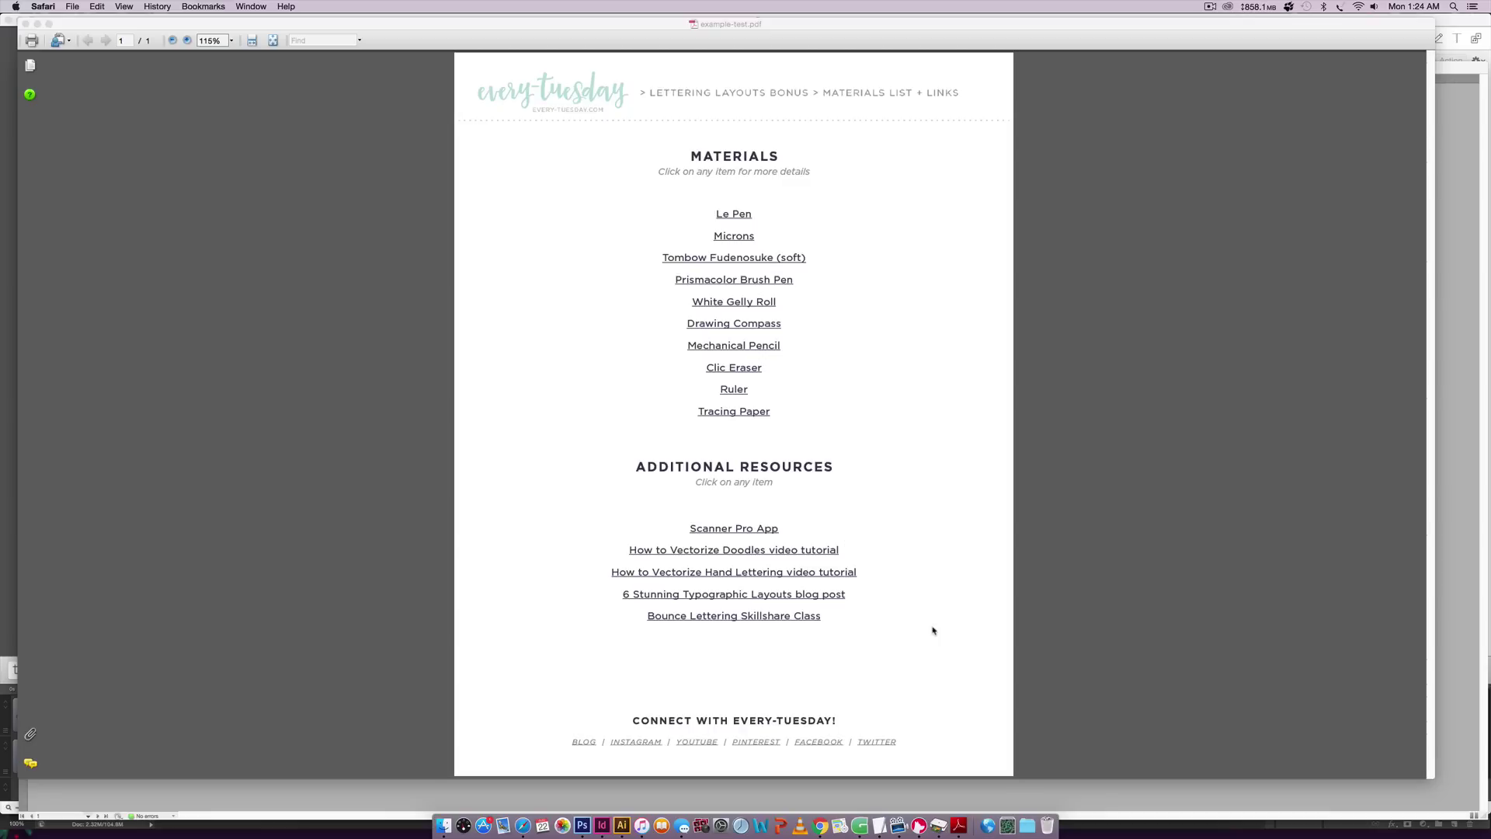
click(734, 214)
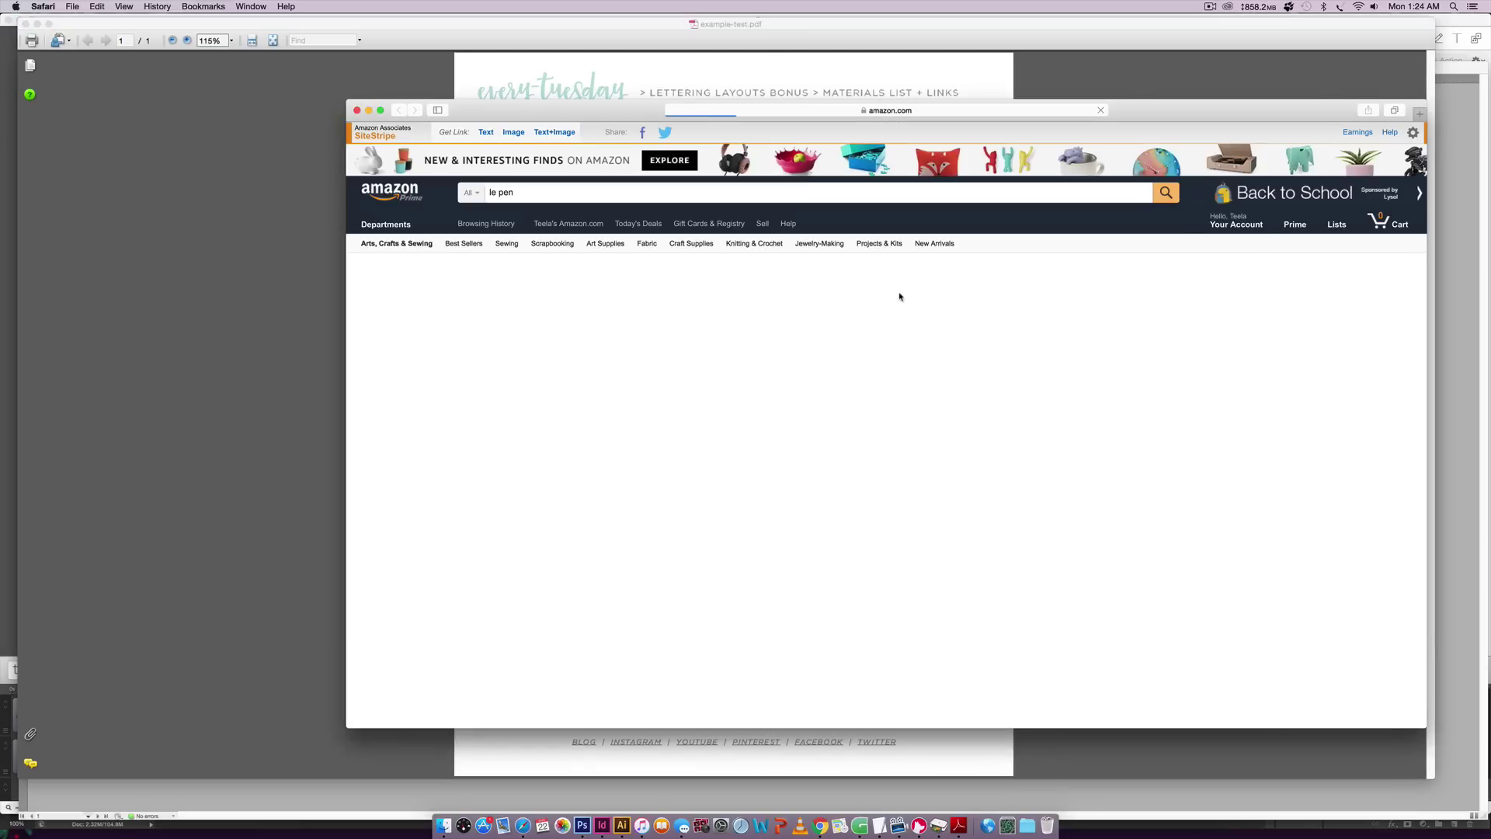
click(357, 110)
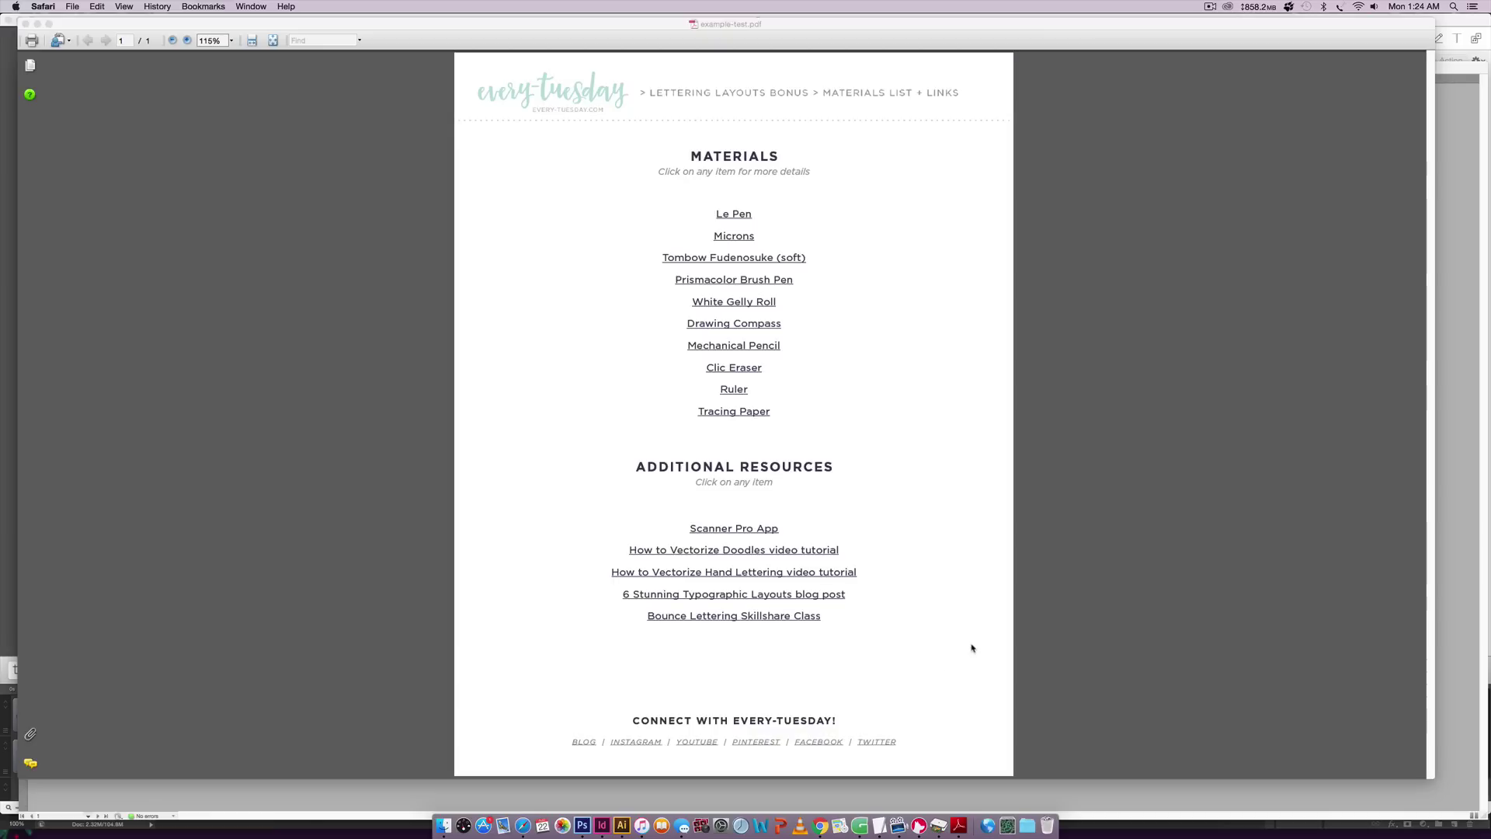
Test the footer TWITTER link, allowing it to open, then return to the PDF viewer.
click(882, 743)
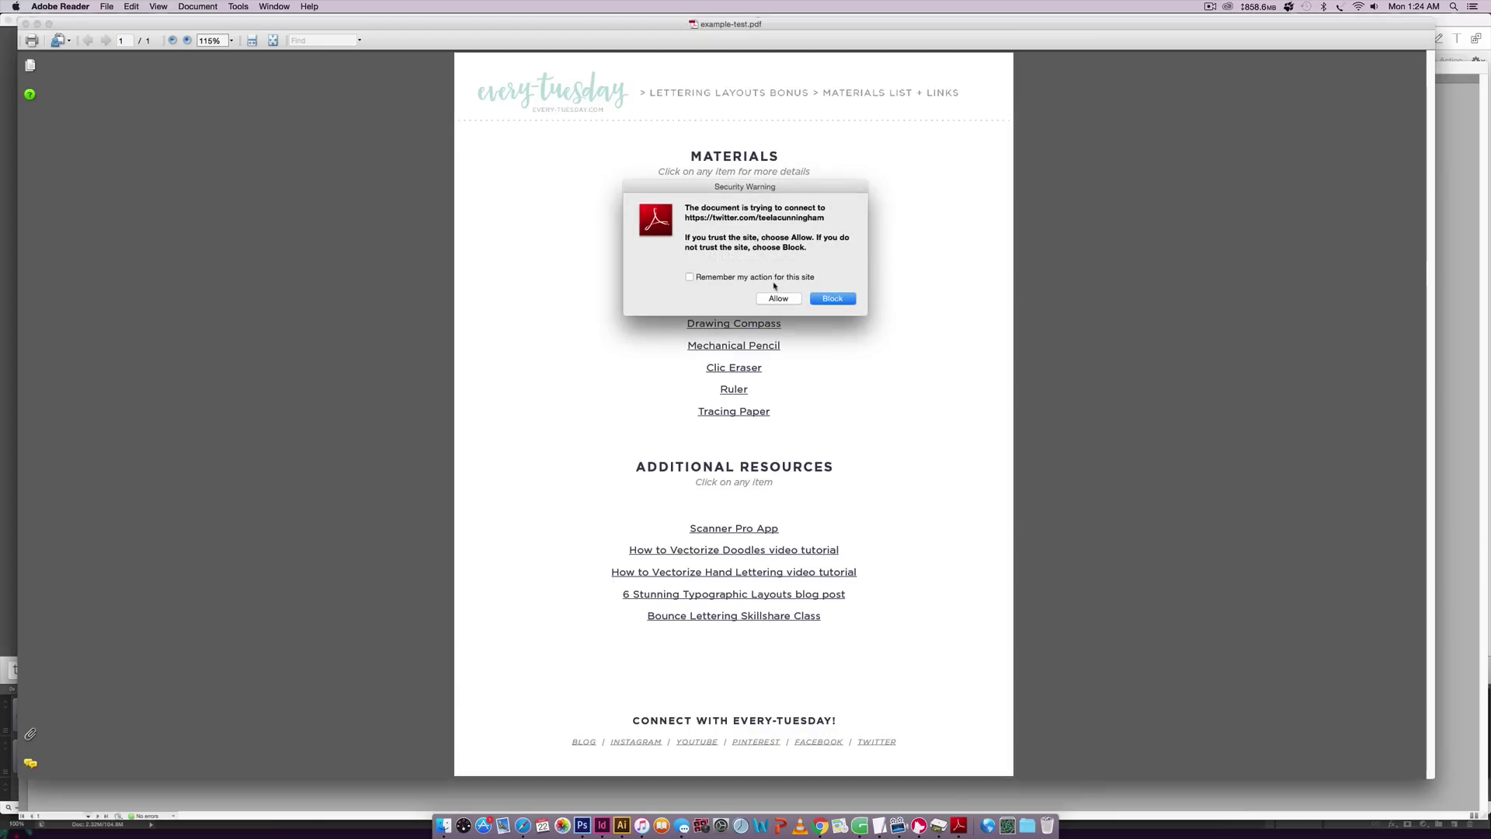
click(777, 299)
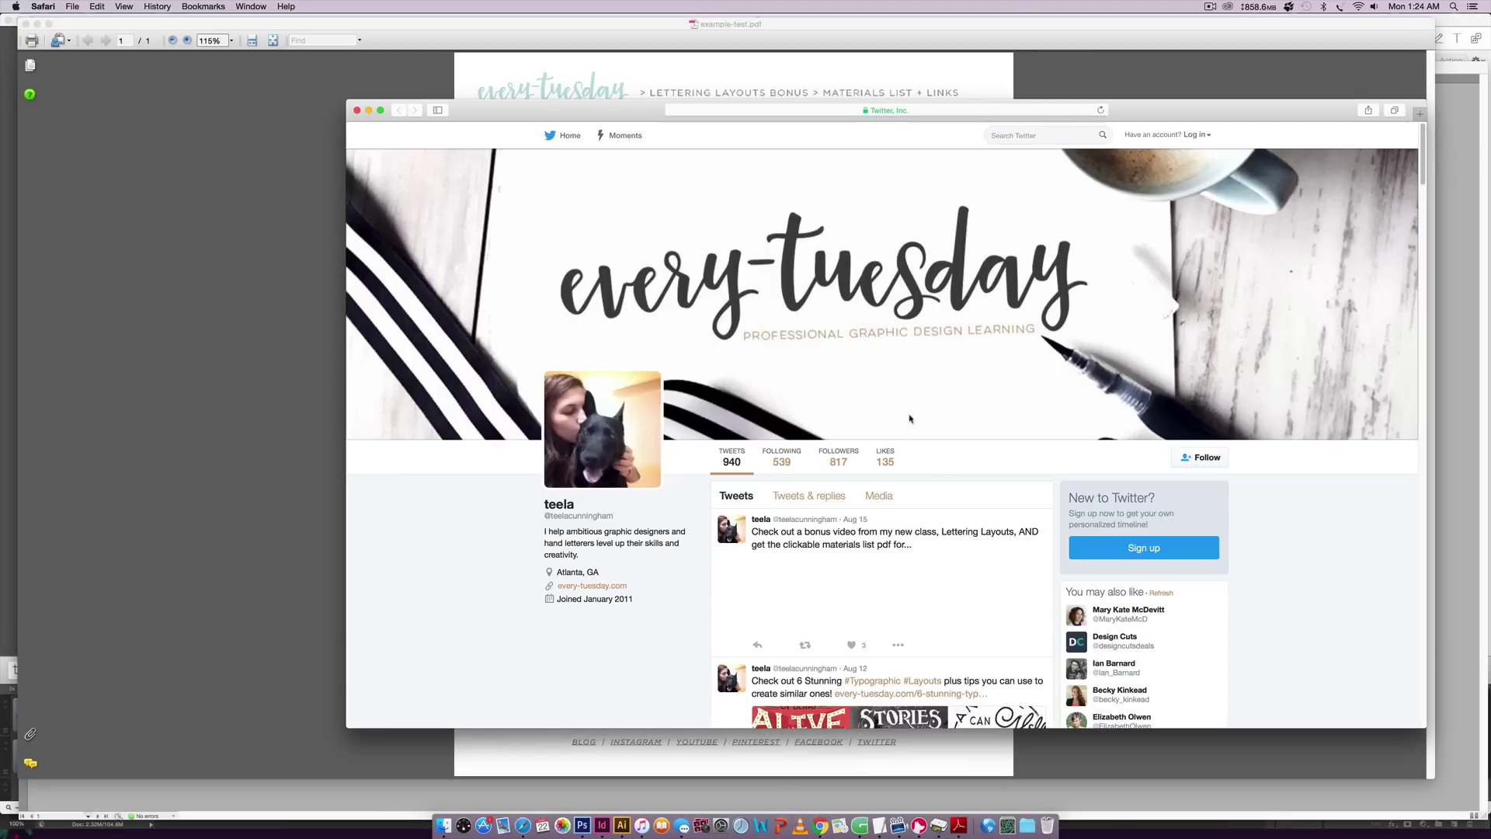
click(357, 111)
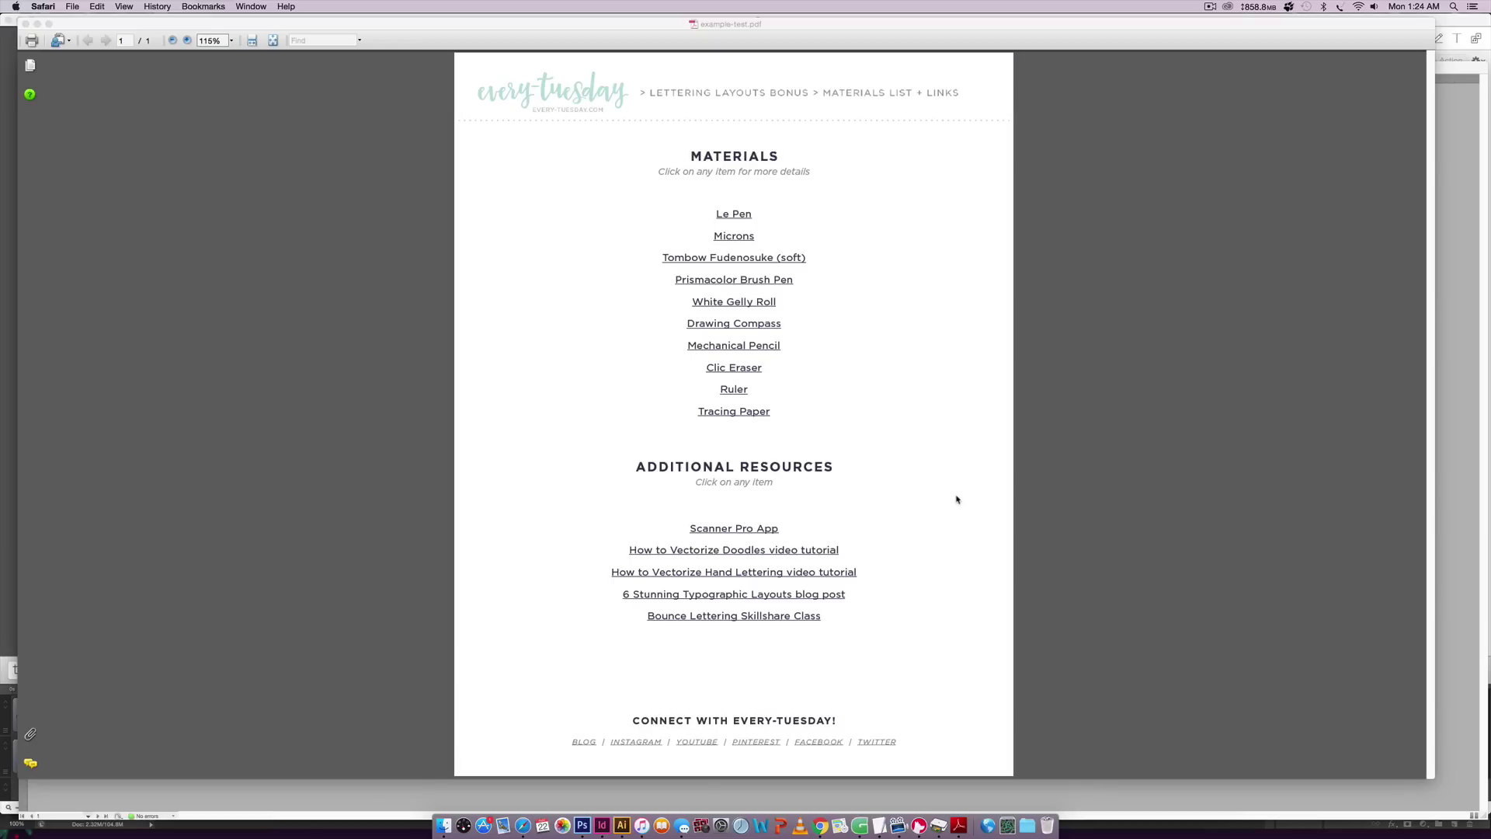
click(590, 745)
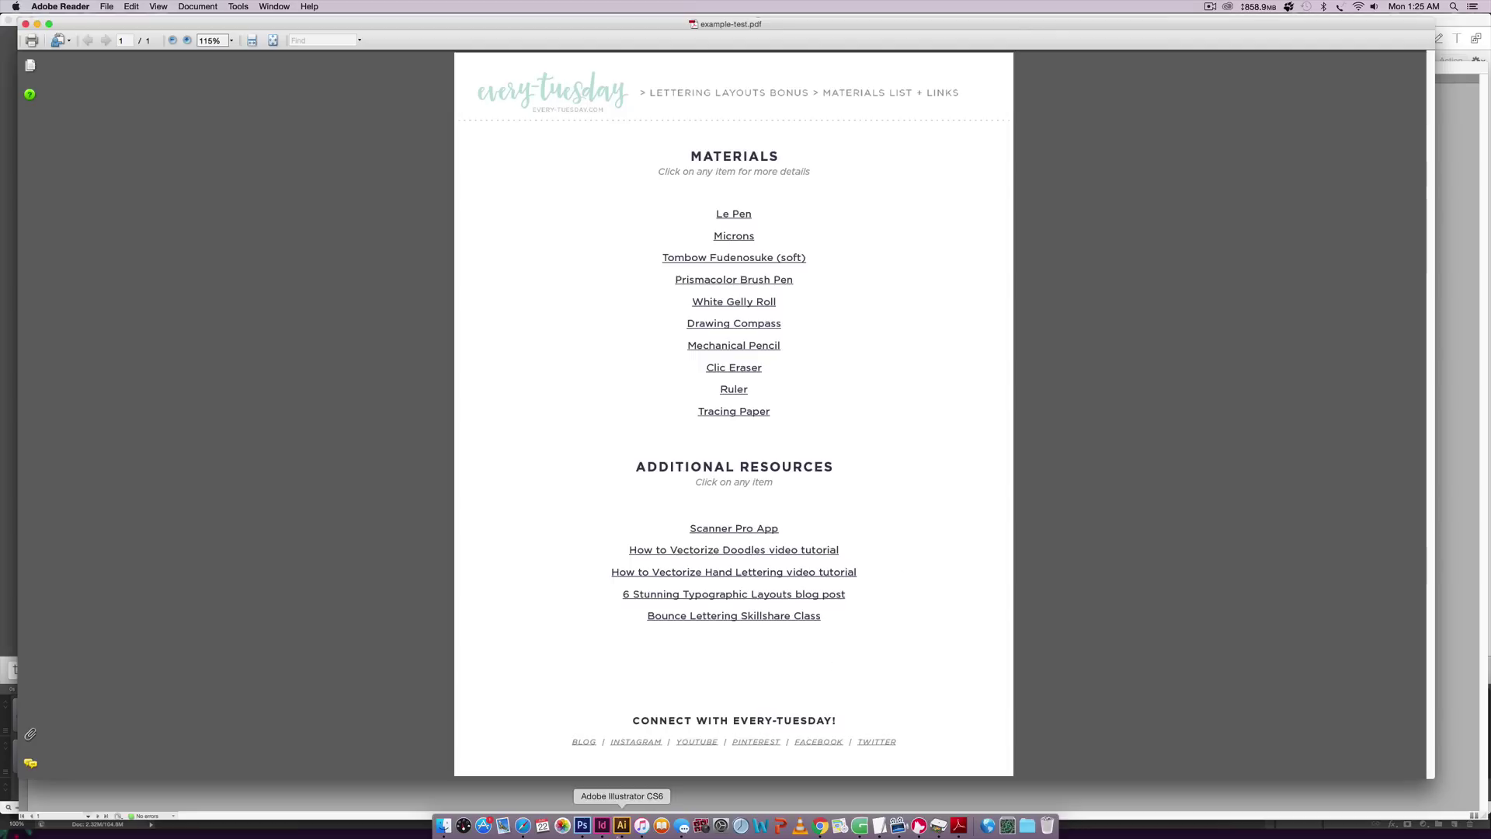
Switch to materials-list-wip.indd in InDesign, review the layout, and raise the Hyperlinks panel slightly.
click(601, 825)
scroll(1038, 569, up, 5)
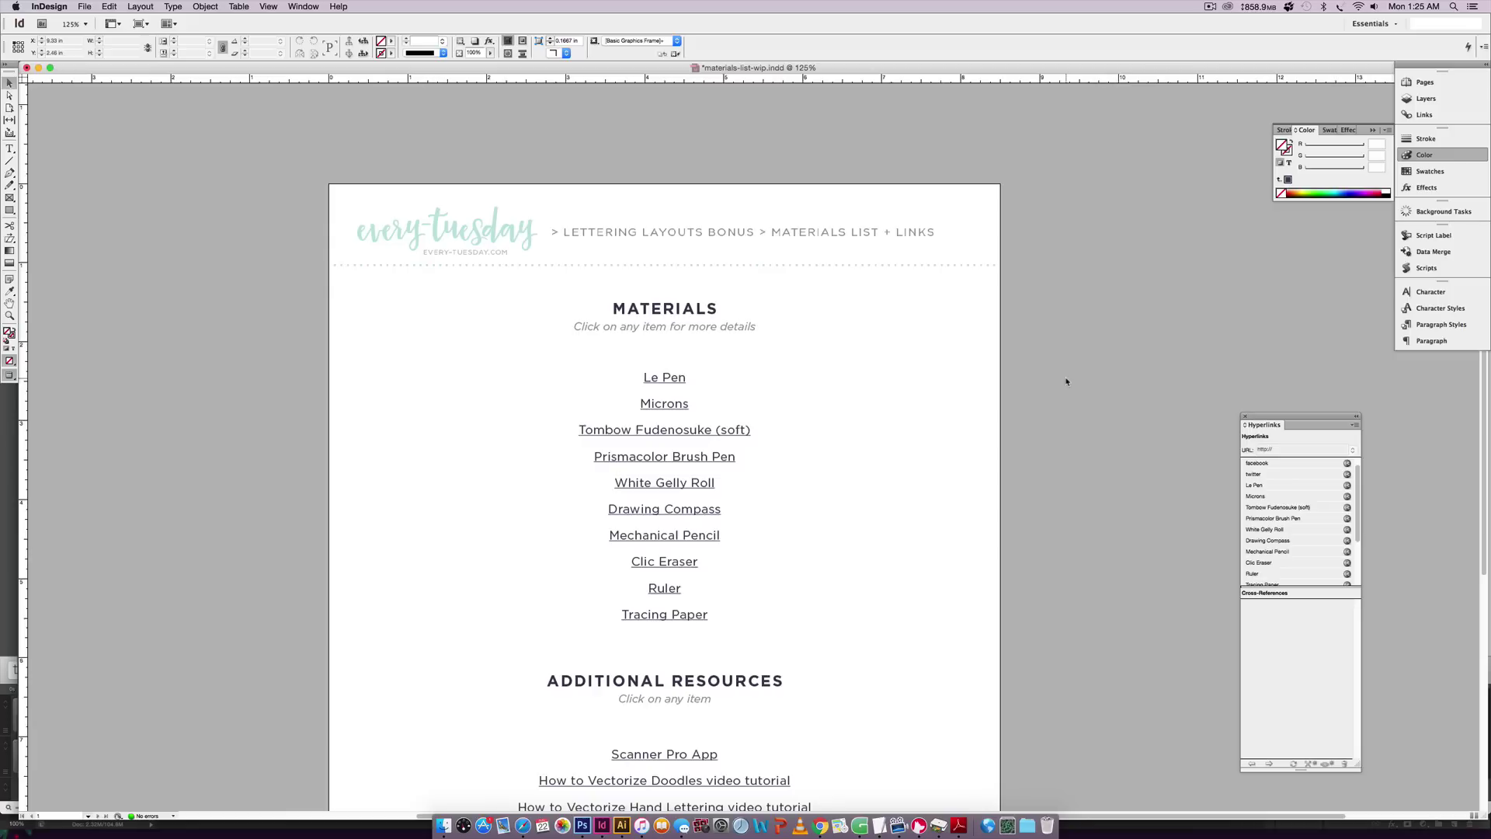
scroll(970, 380, down, 5)
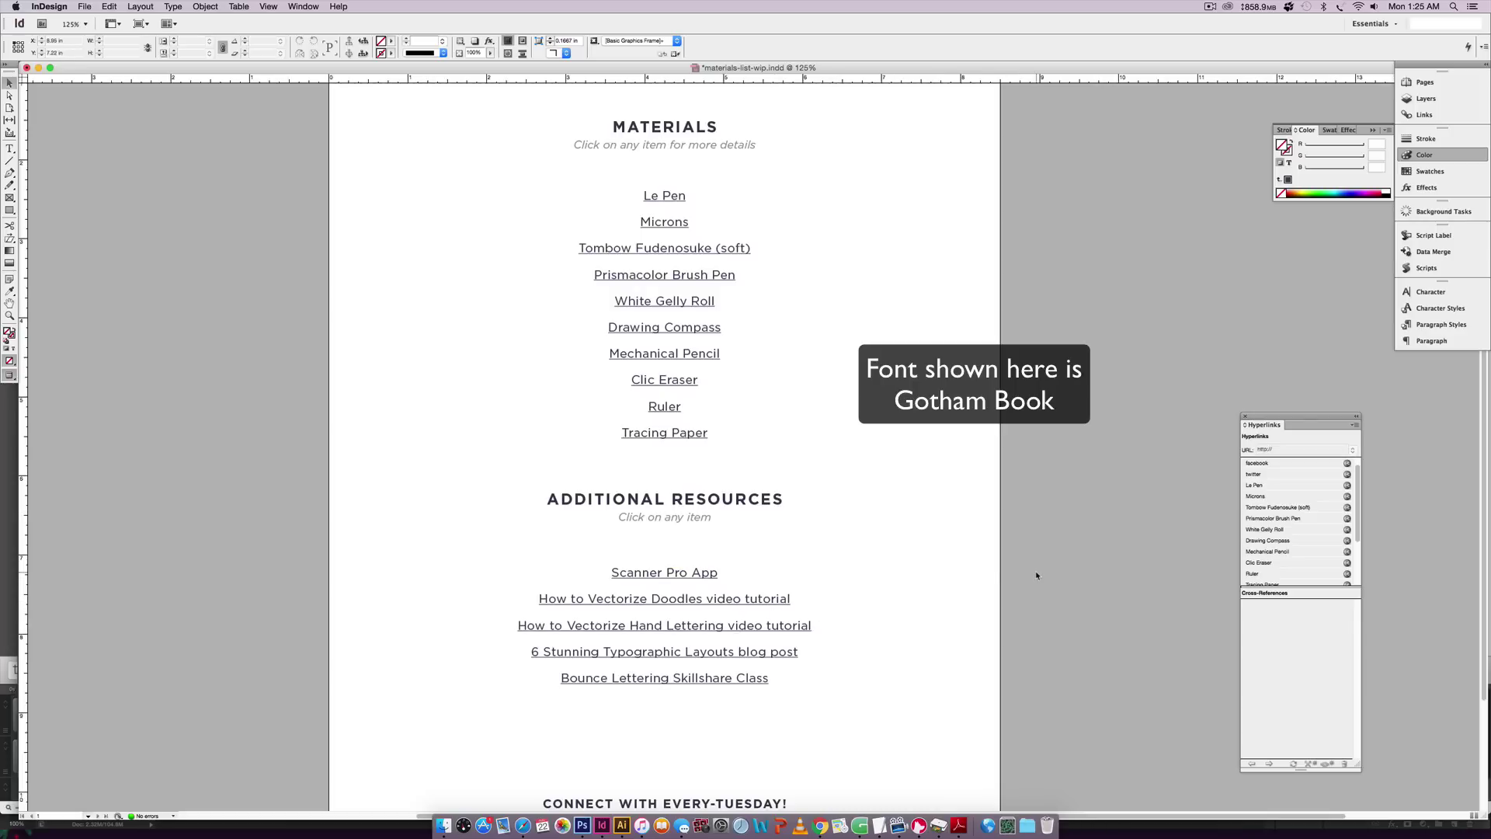
scroll(1034, 574, down, 3)
scroll(1036, 575, down, 1)
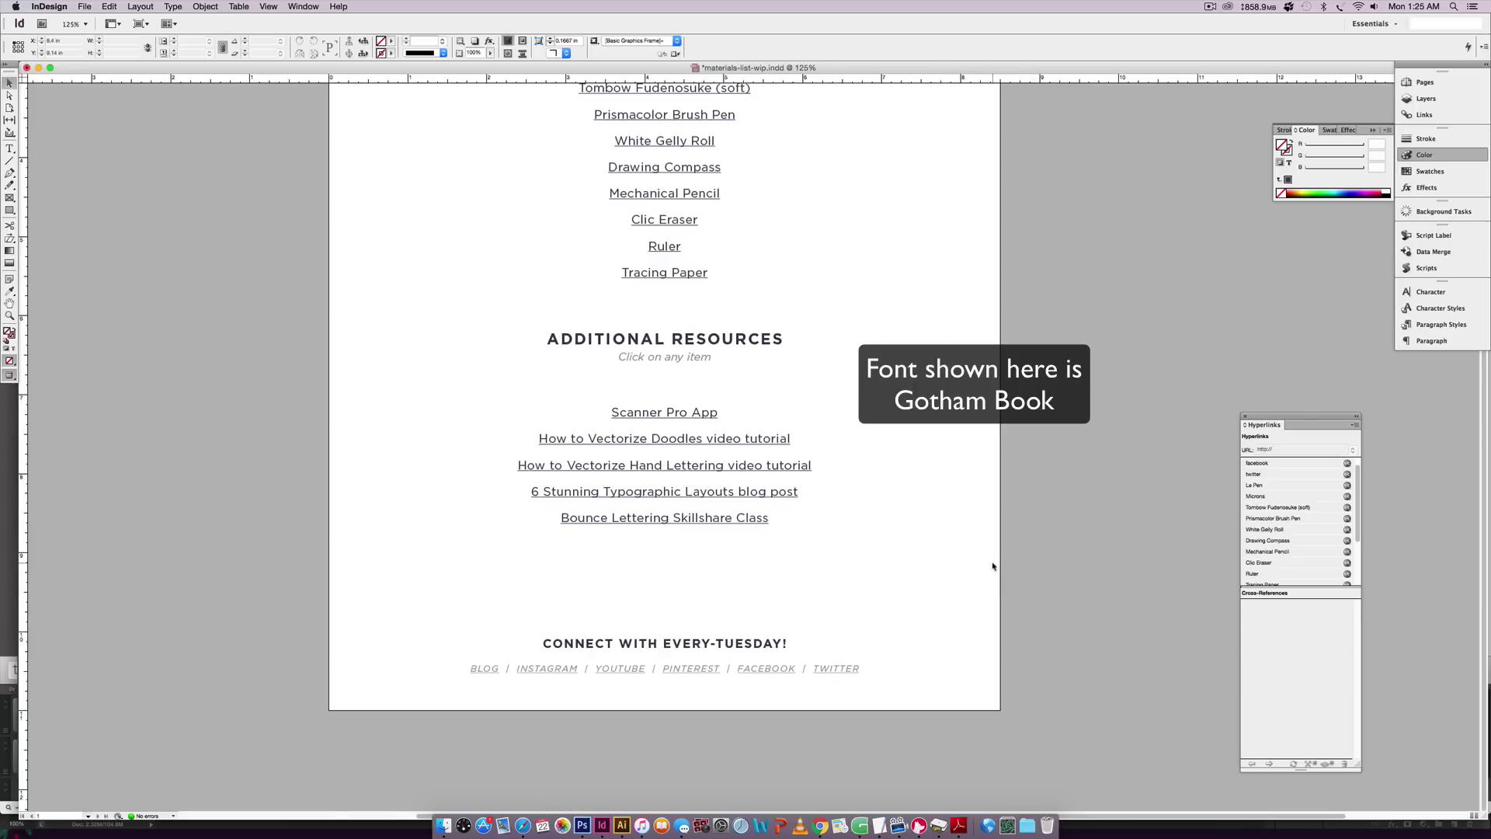
scroll(991, 560, up, 8)
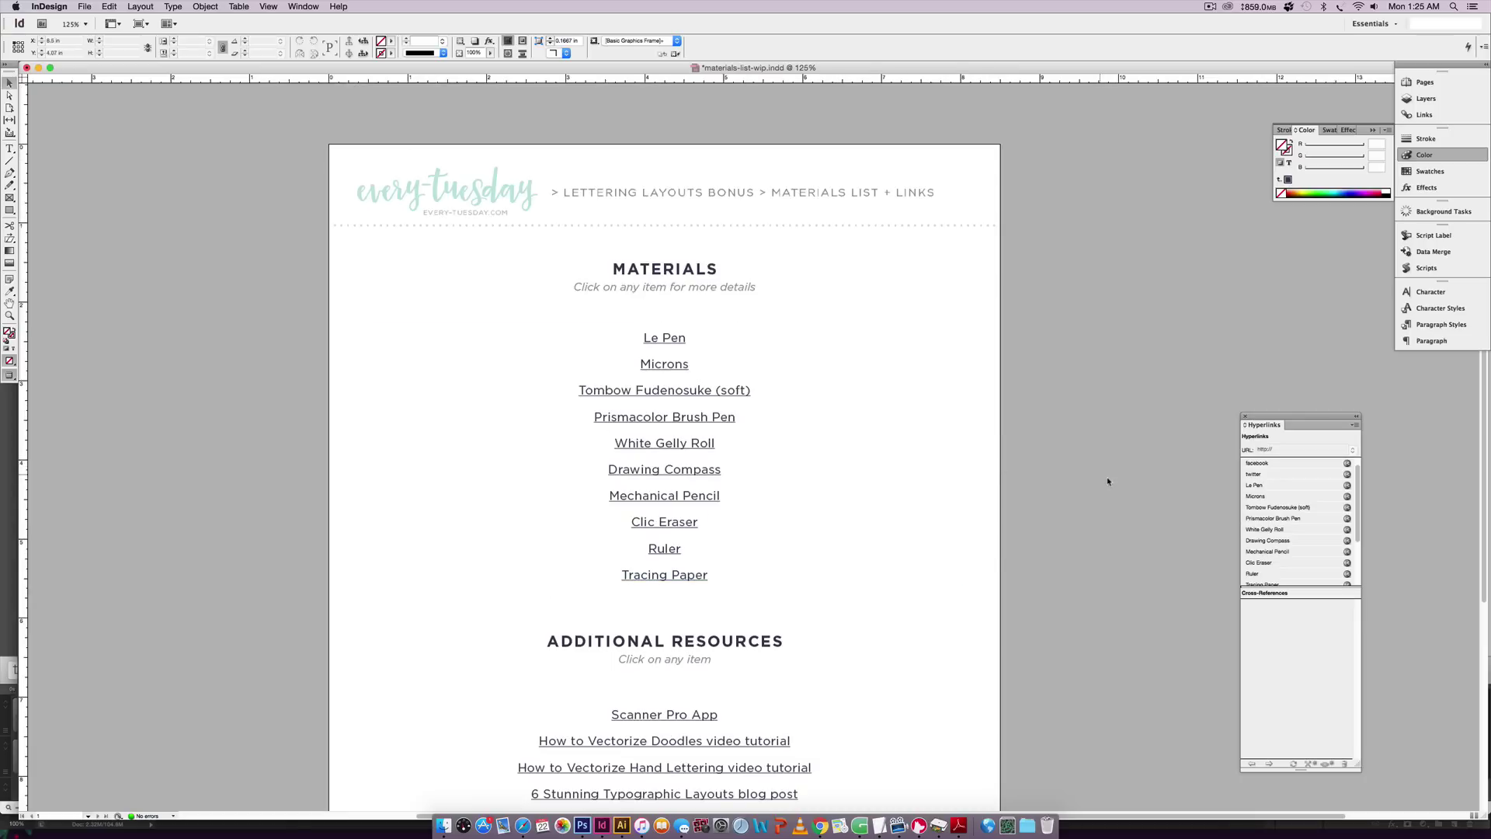
scroll(1102, 501, down, 5)
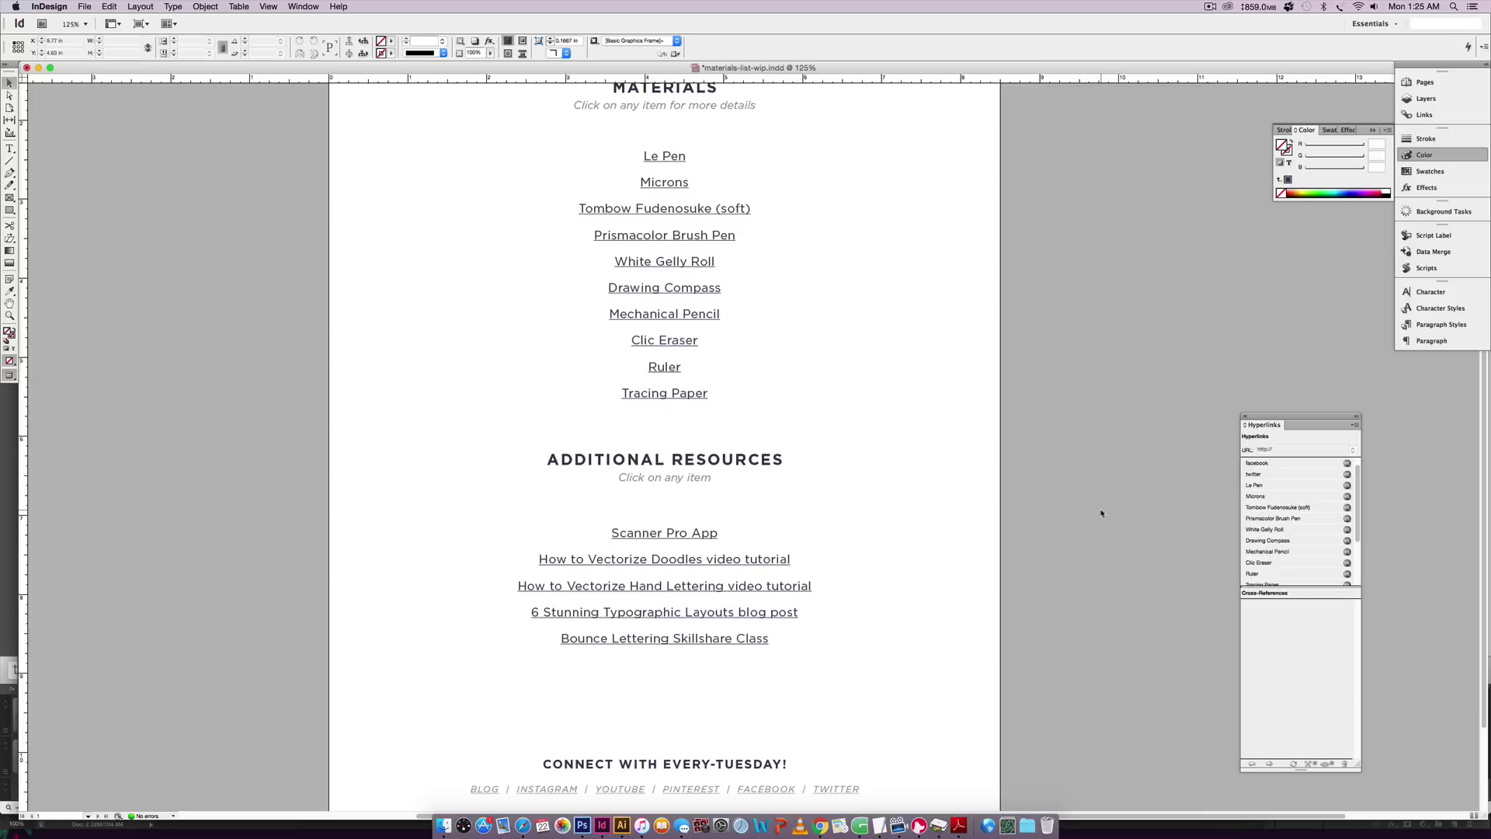
scroll(1101, 513, up, 2)
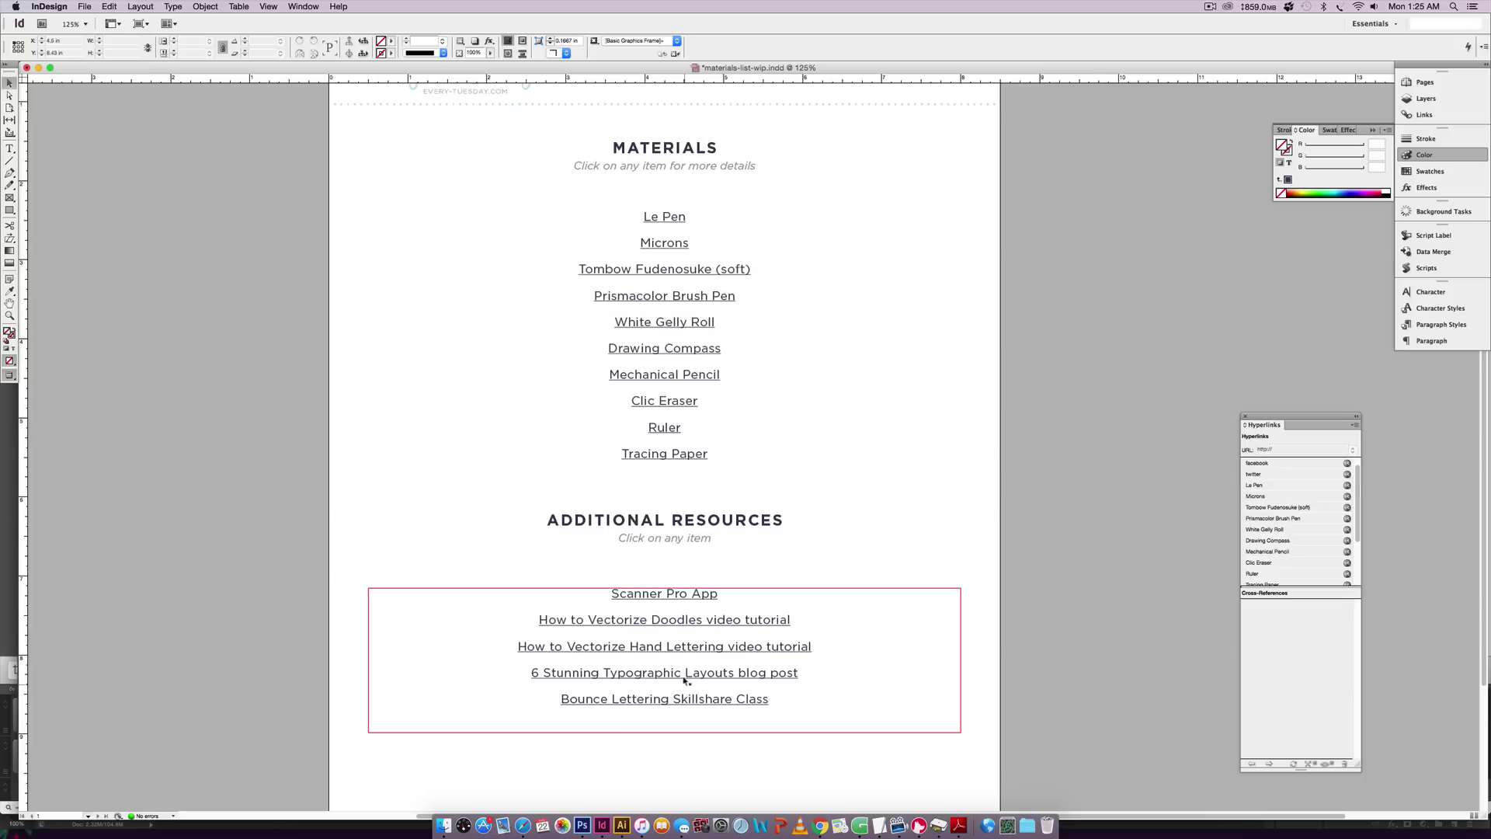
drag(1287, 416, 1277, 336)
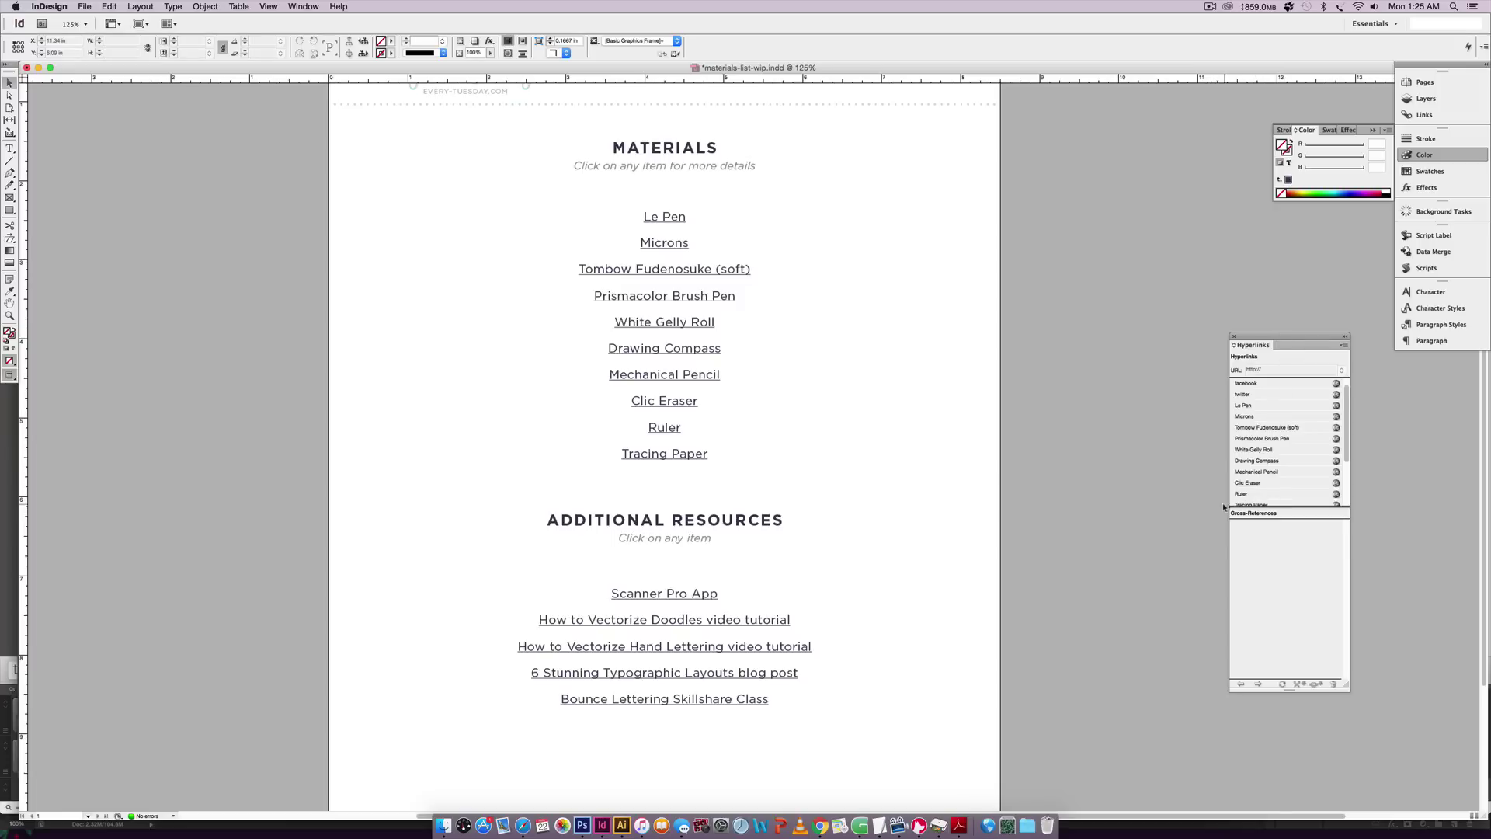
click(305, 6)
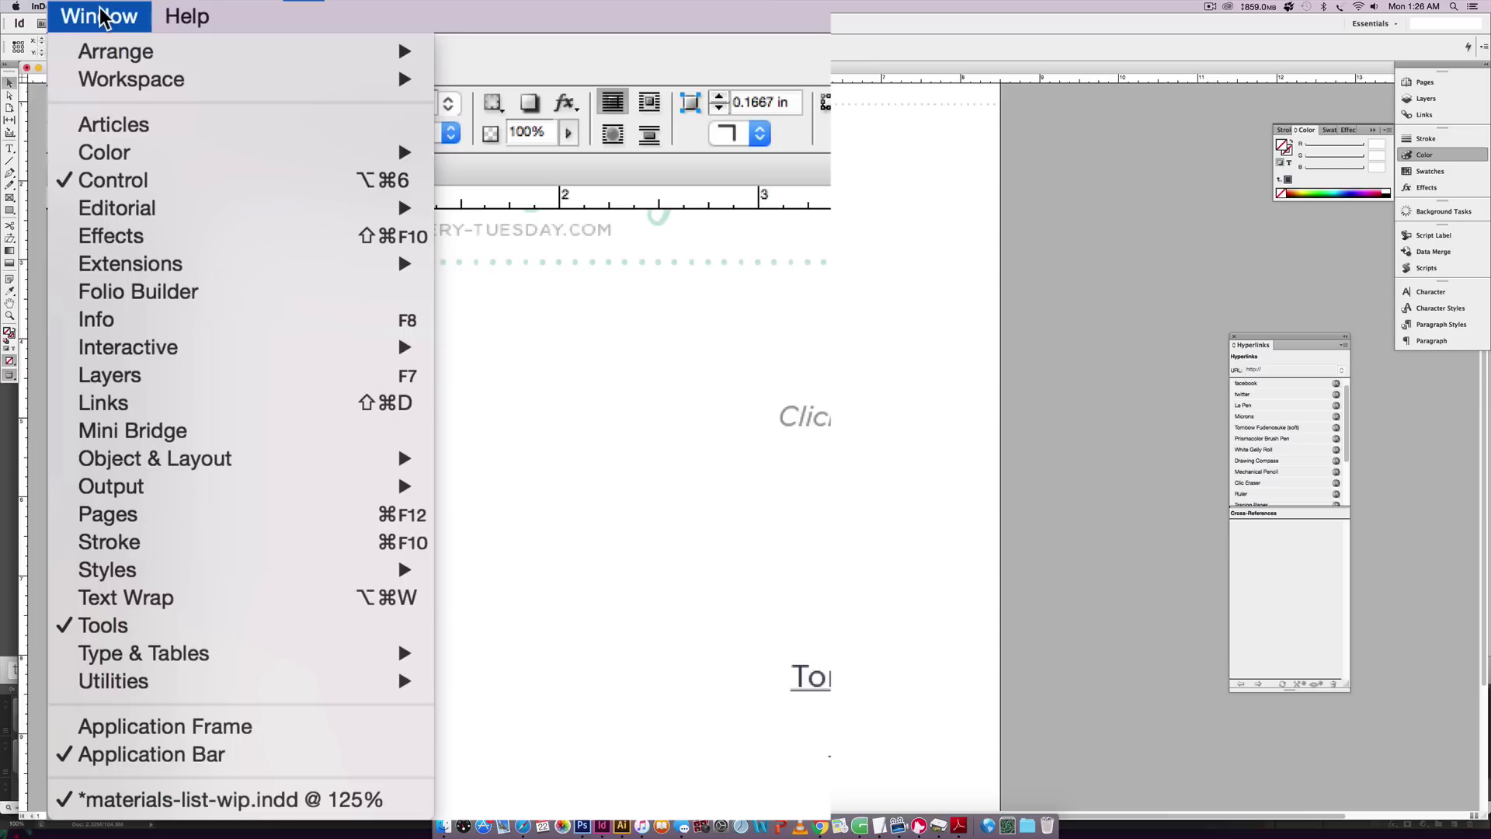
mouse_move(166, 346)
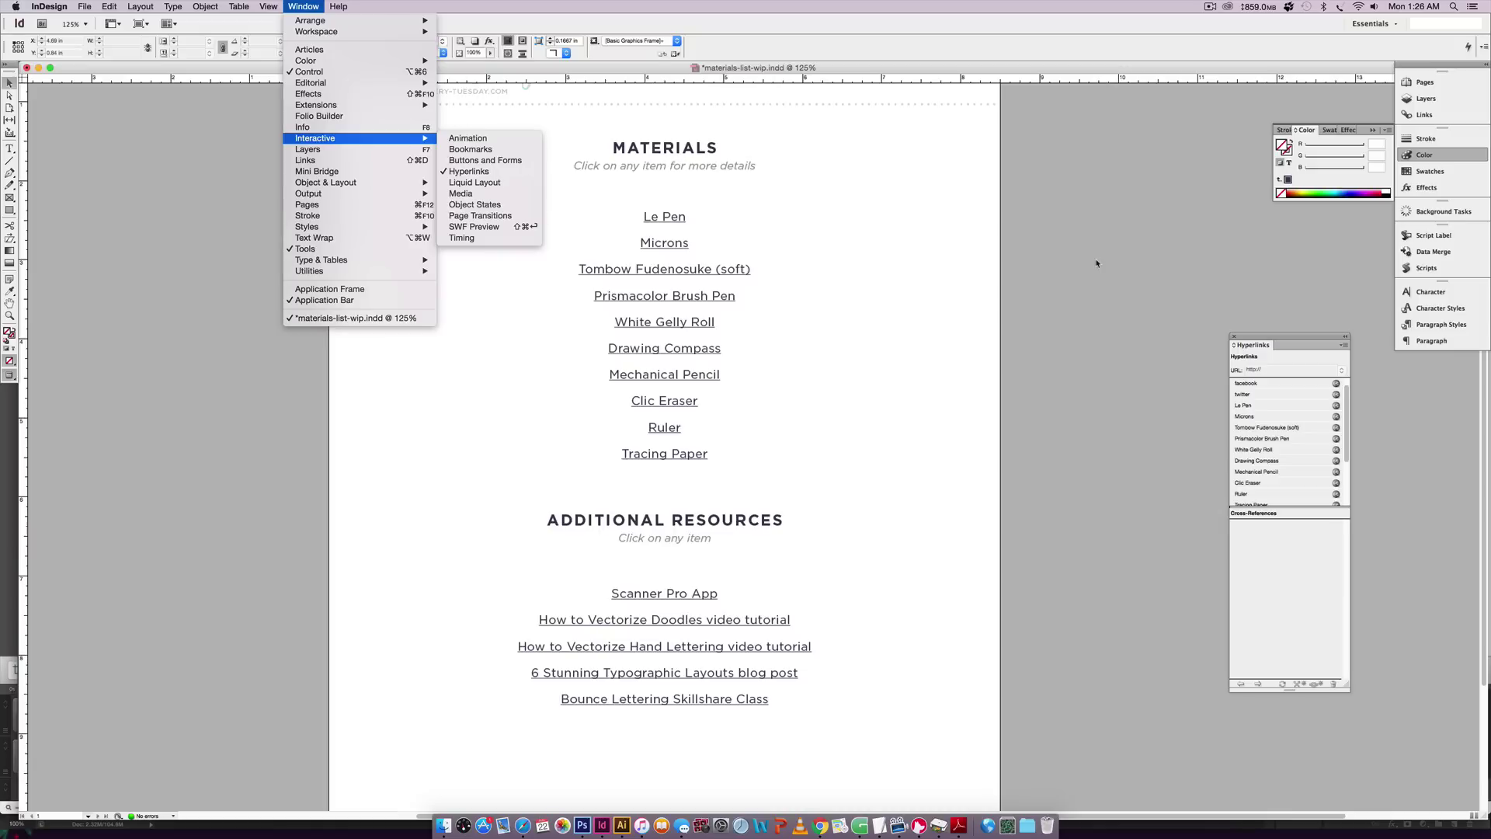
click(548, 439)
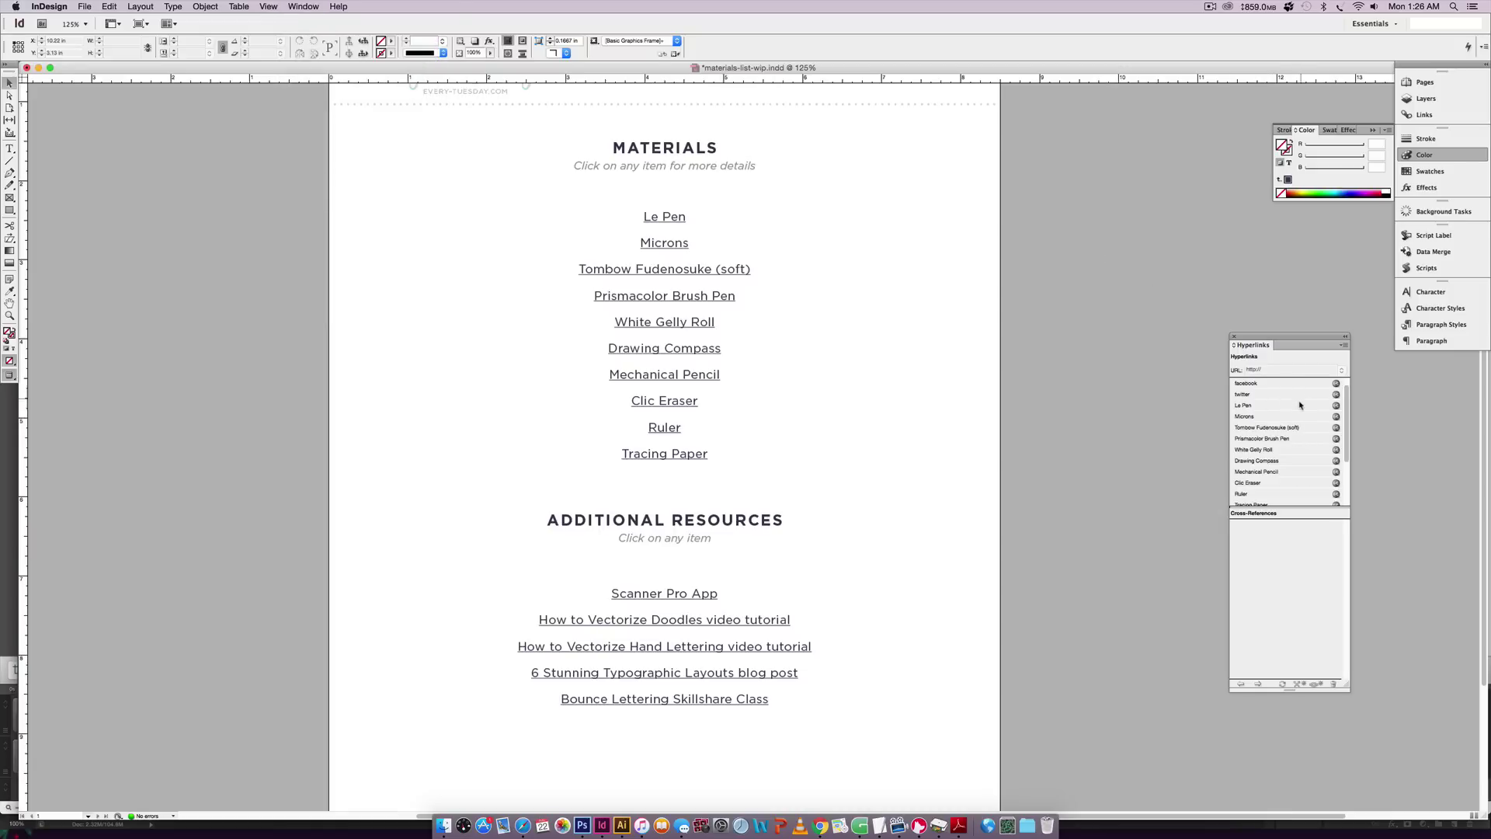
scroll(1281, 420, down, 3)
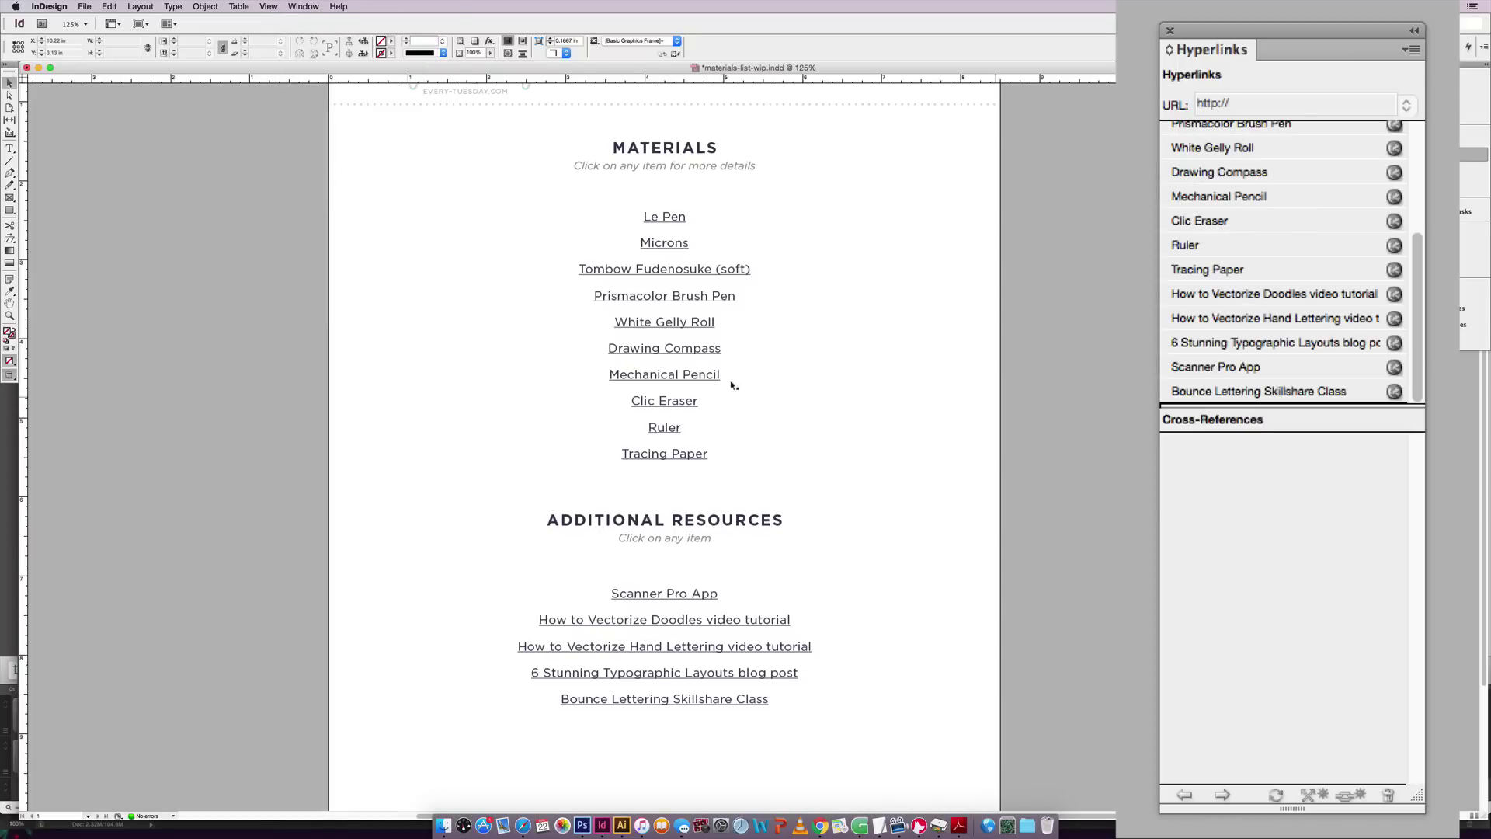
double_click(666, 598)
triple_click(668, 596)
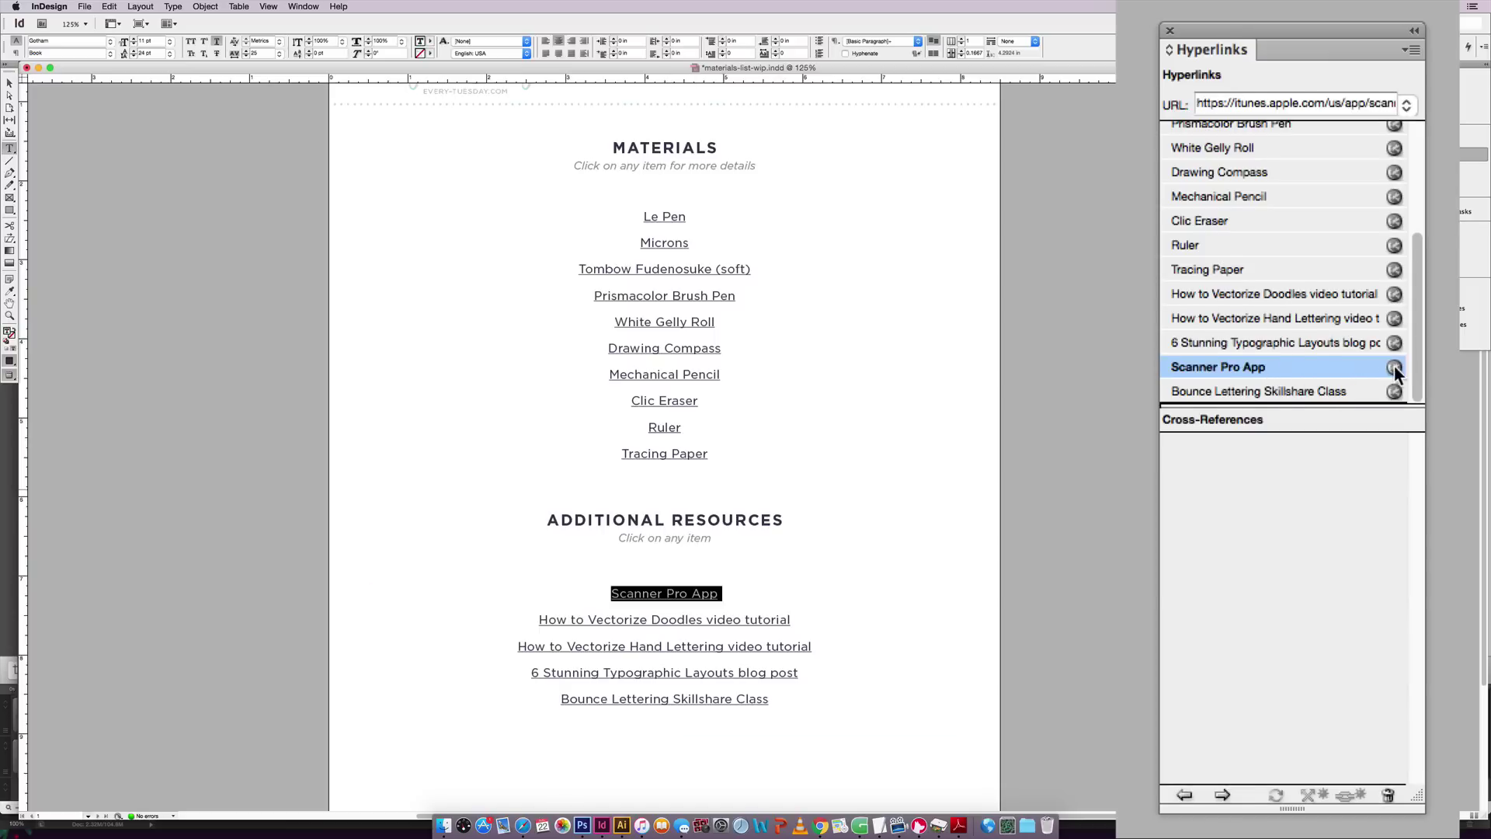
double_click(1213, 371)
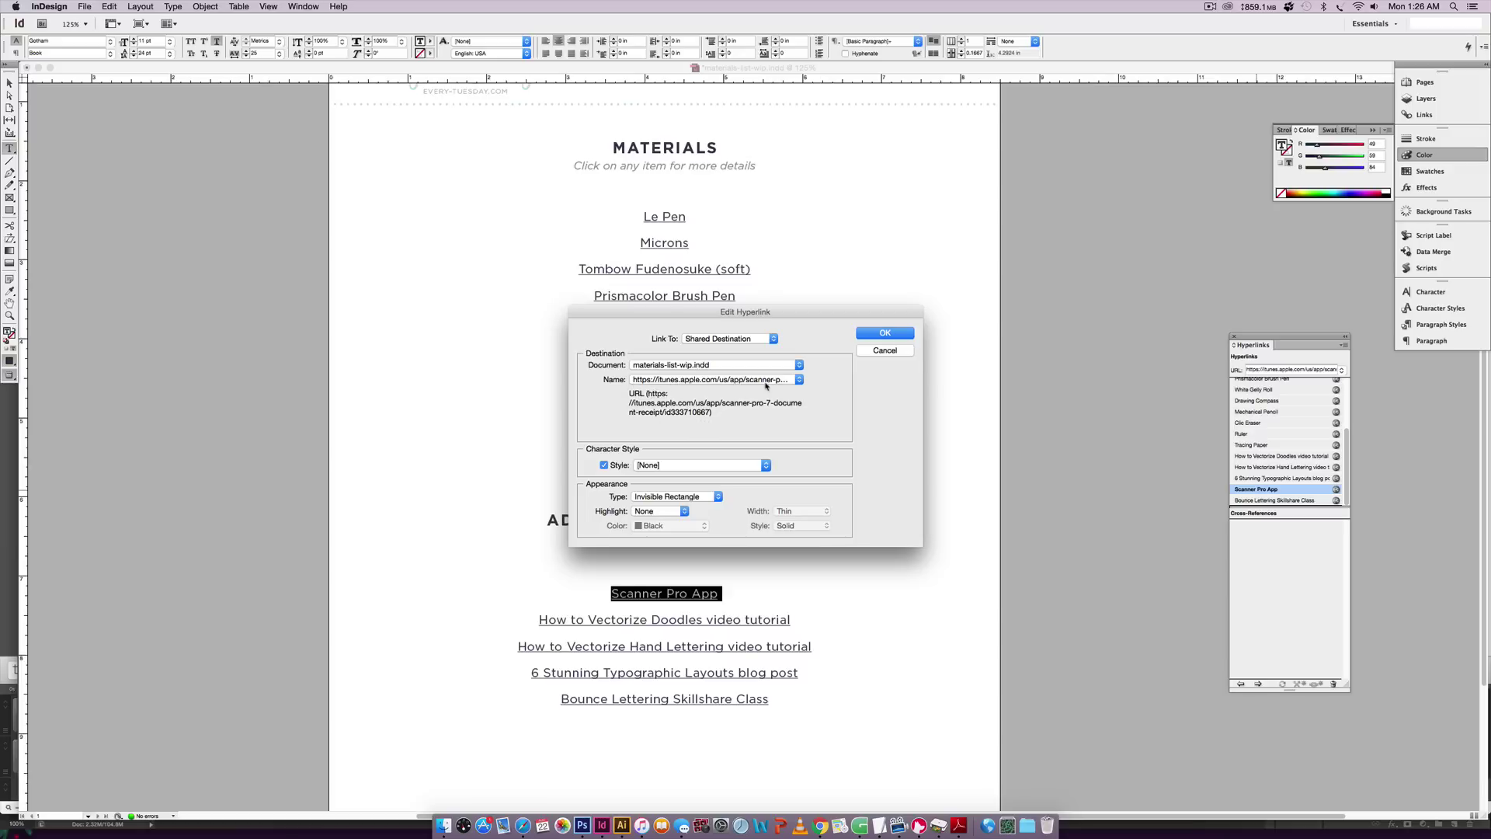
click(889, 351)
scroll(510, 634, down, 3)
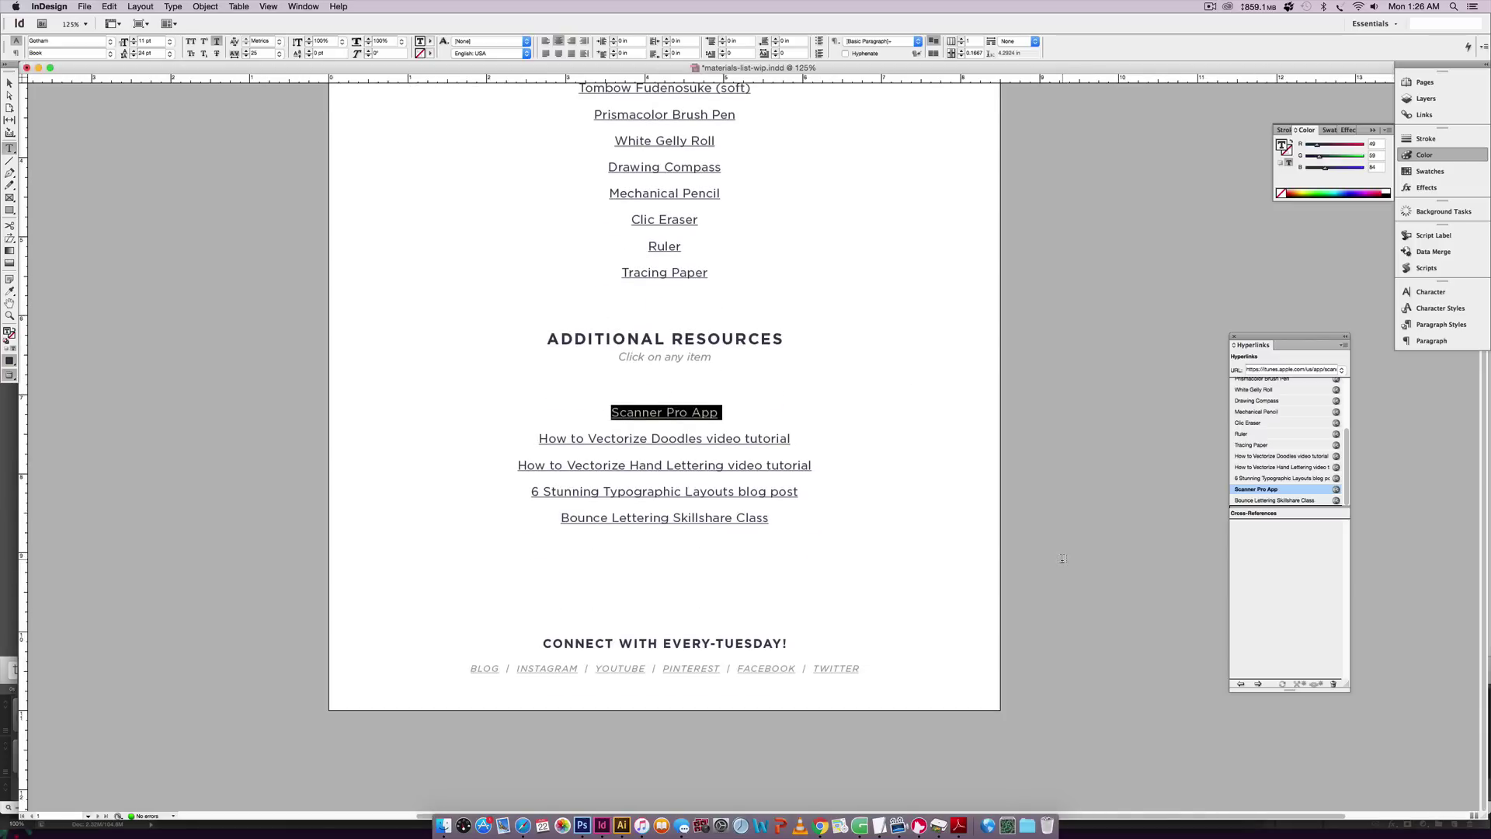
double_click(496, 666)
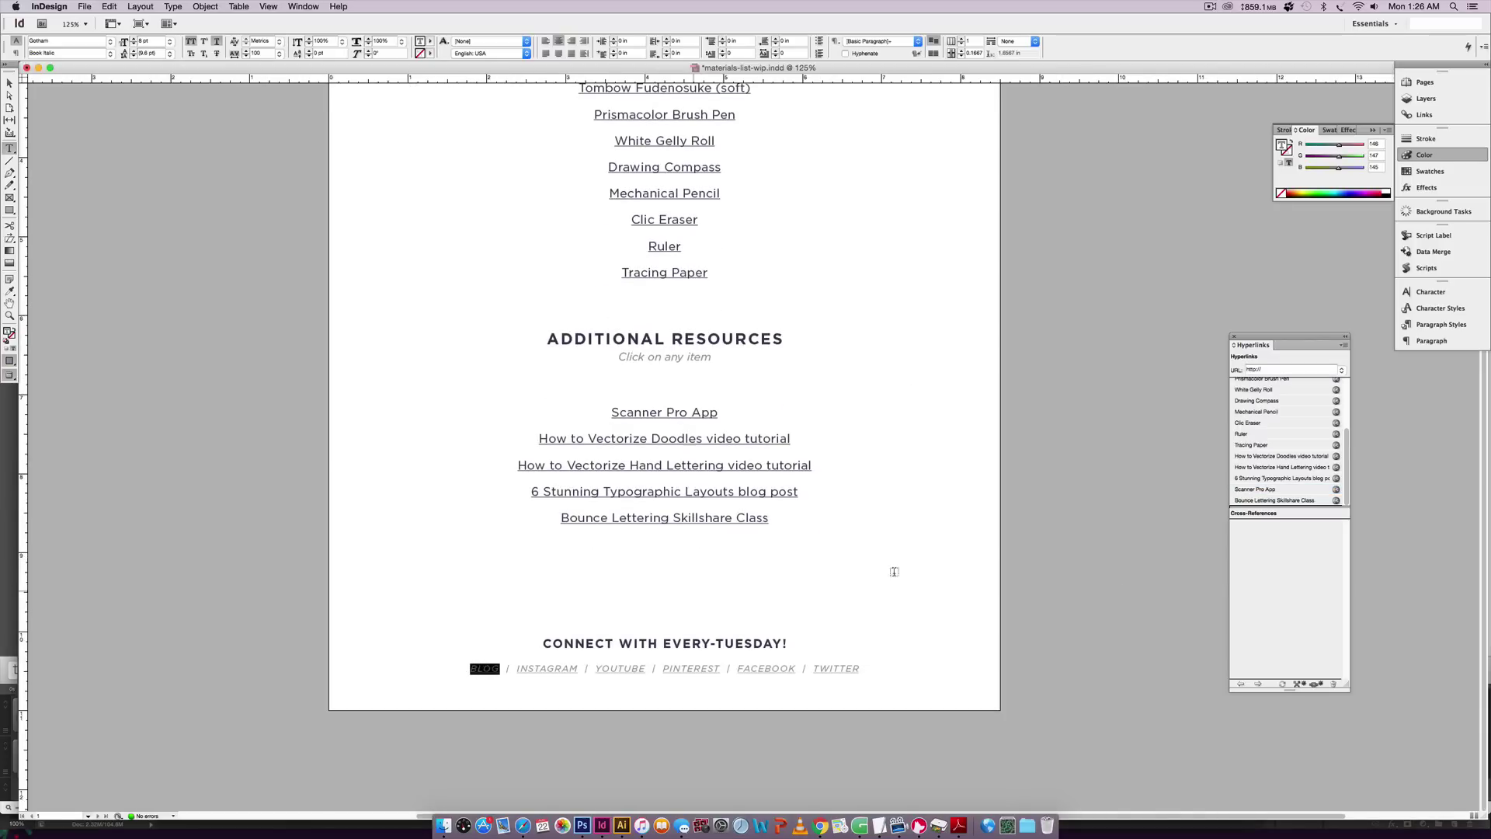
scroll(1281, 435, up, 5)
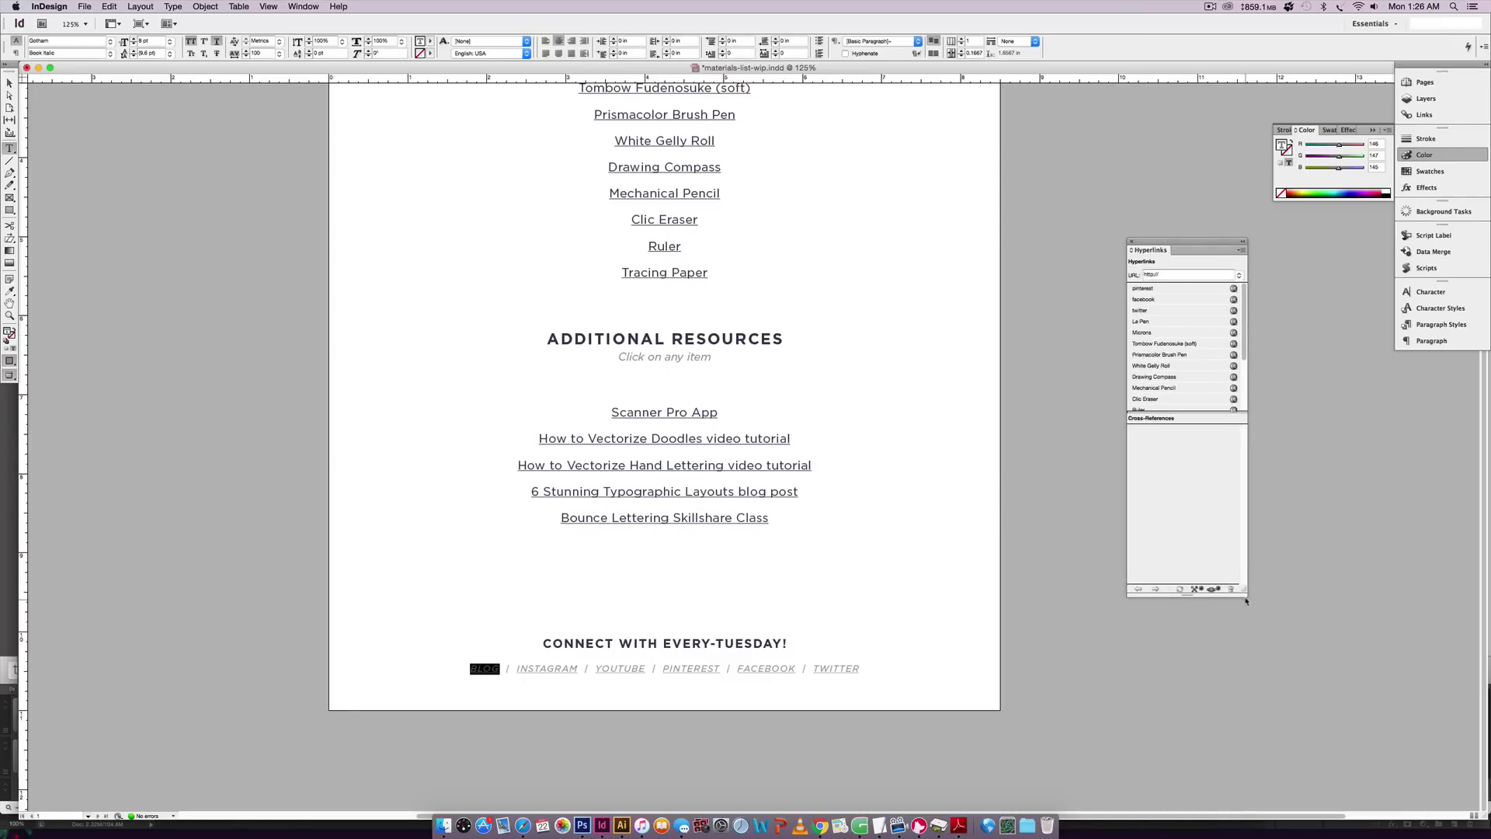
drag(1245, 592, 1324, 594)
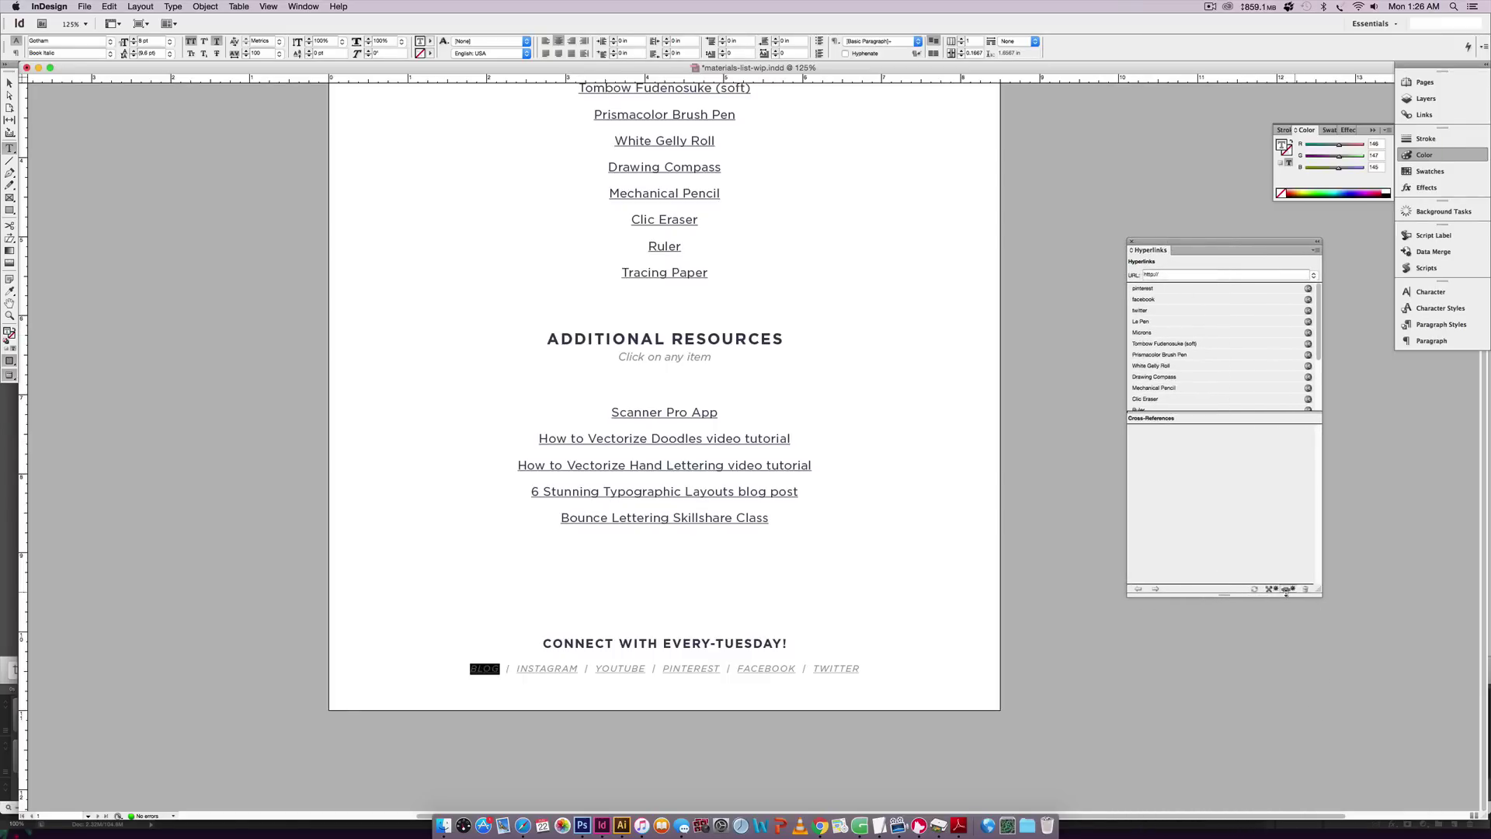
click(1366, 820)
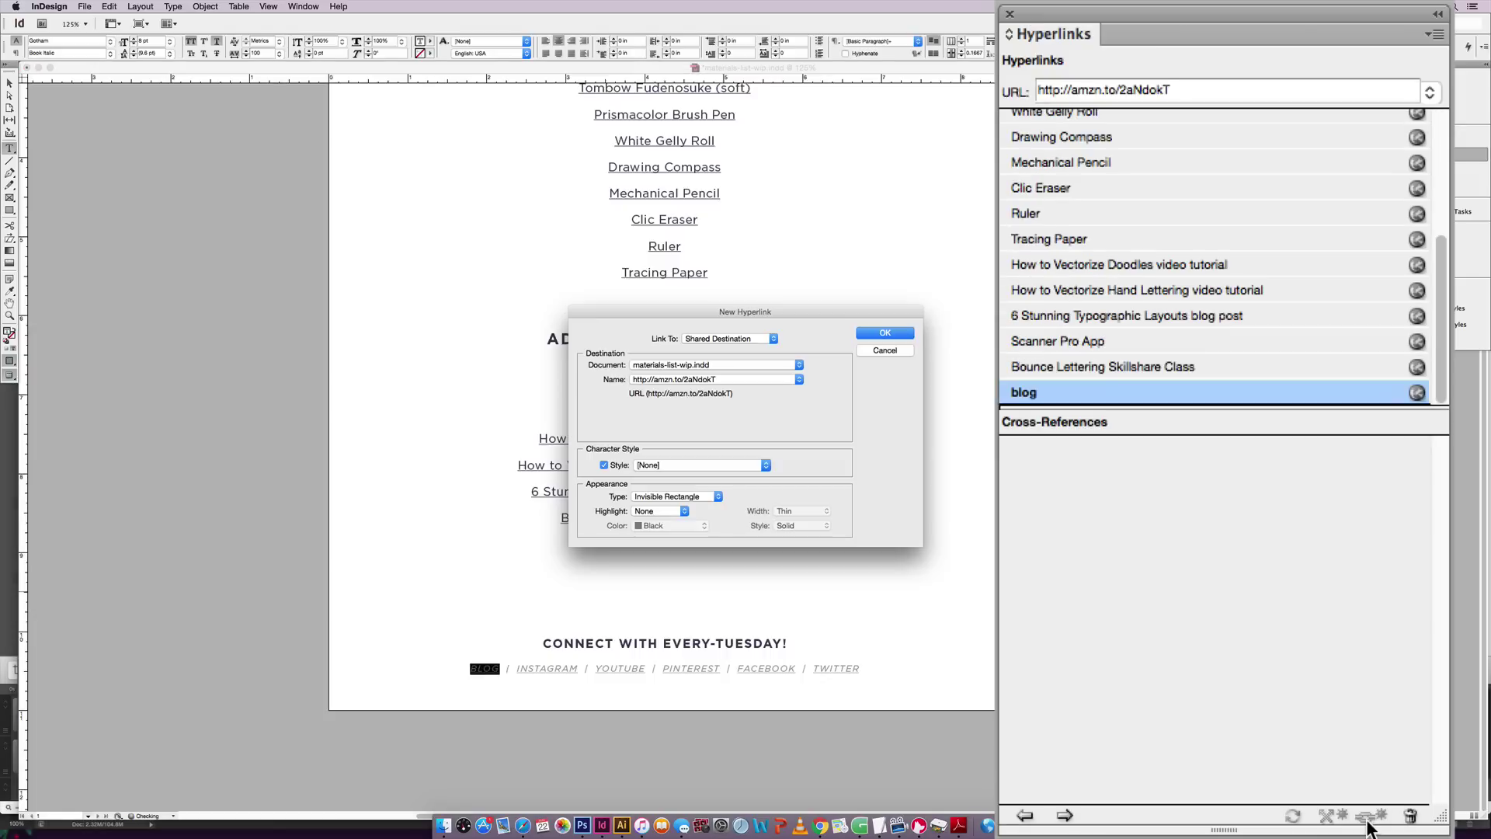
click(730, 338)
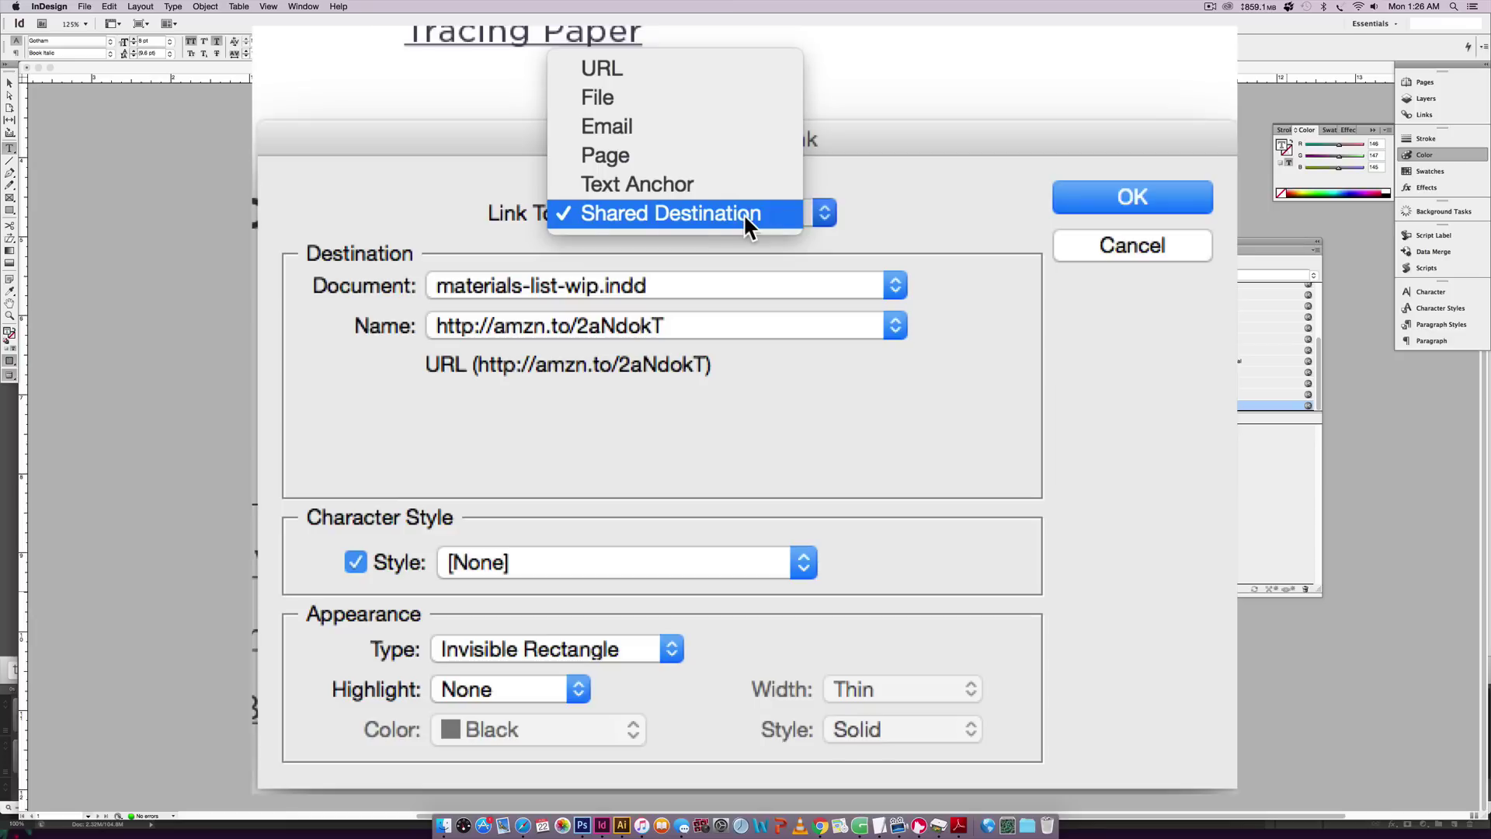
click(645, 67)
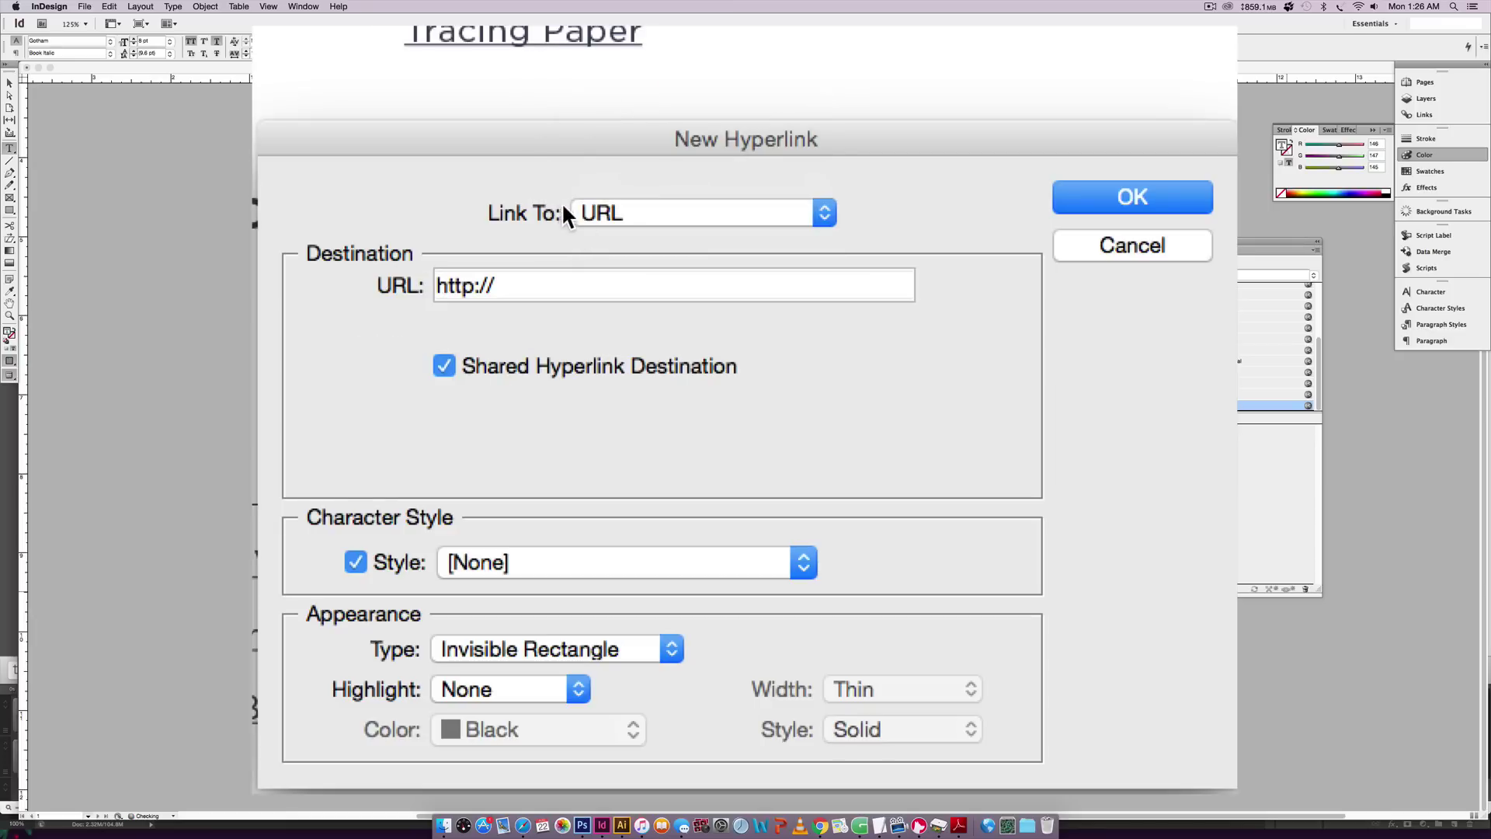
triple_click(548, 272)
key(Left)
text(s)
key(Right)
key(Right)
key(Right)
text(every-)
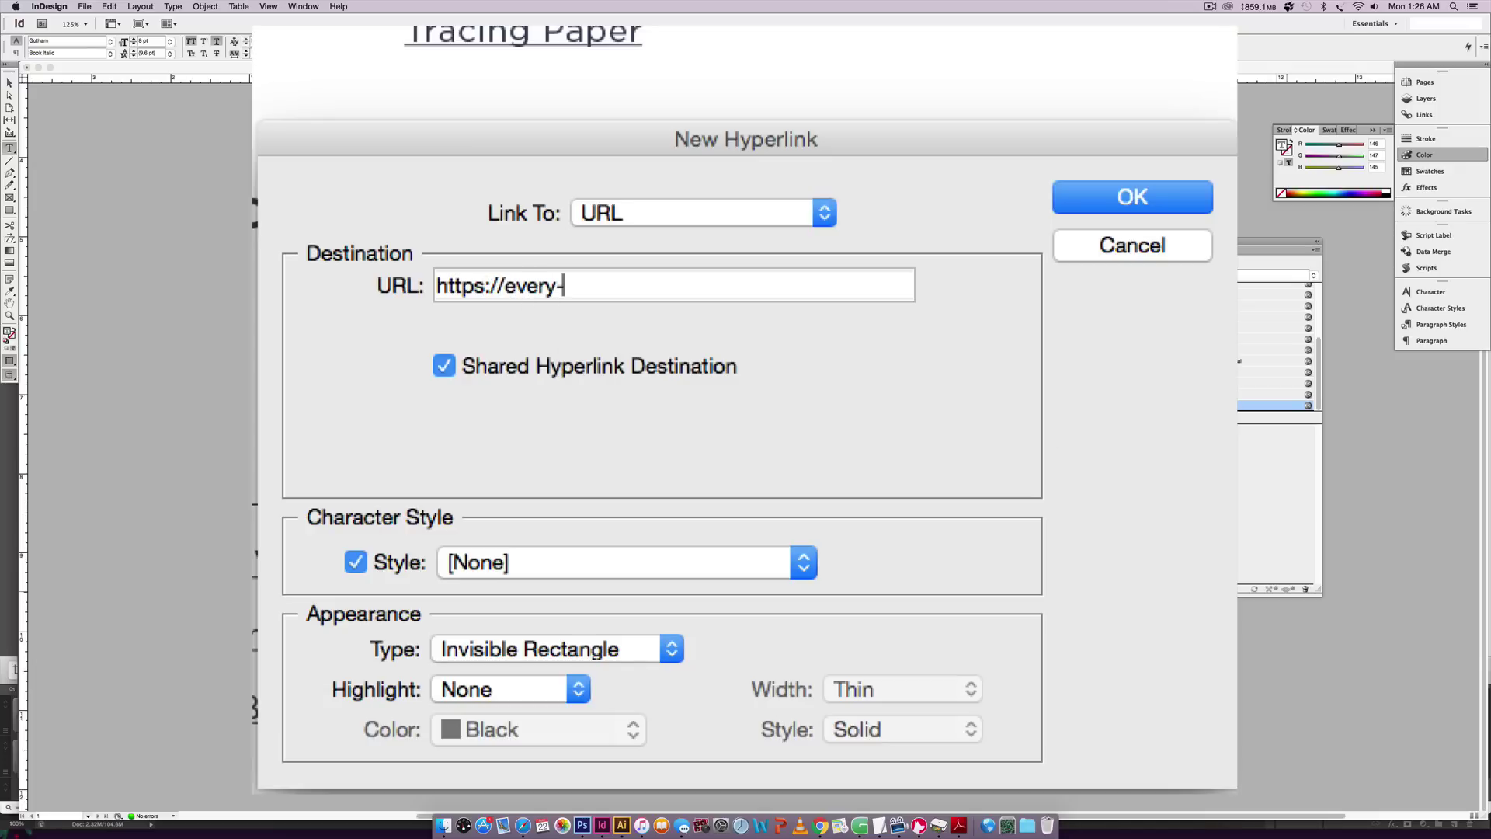
text(tuesday.com)
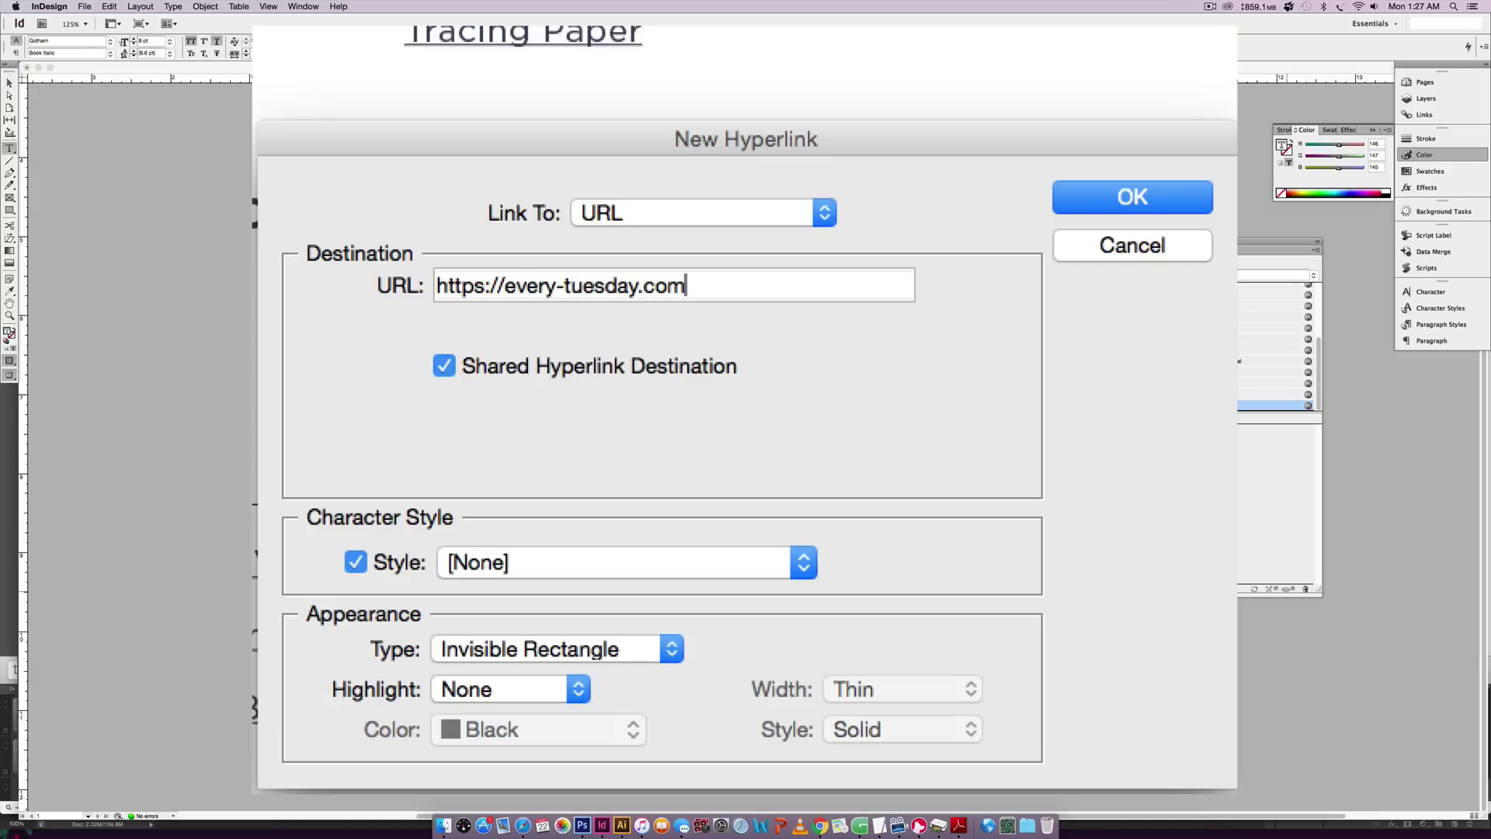
click(1132, 196)
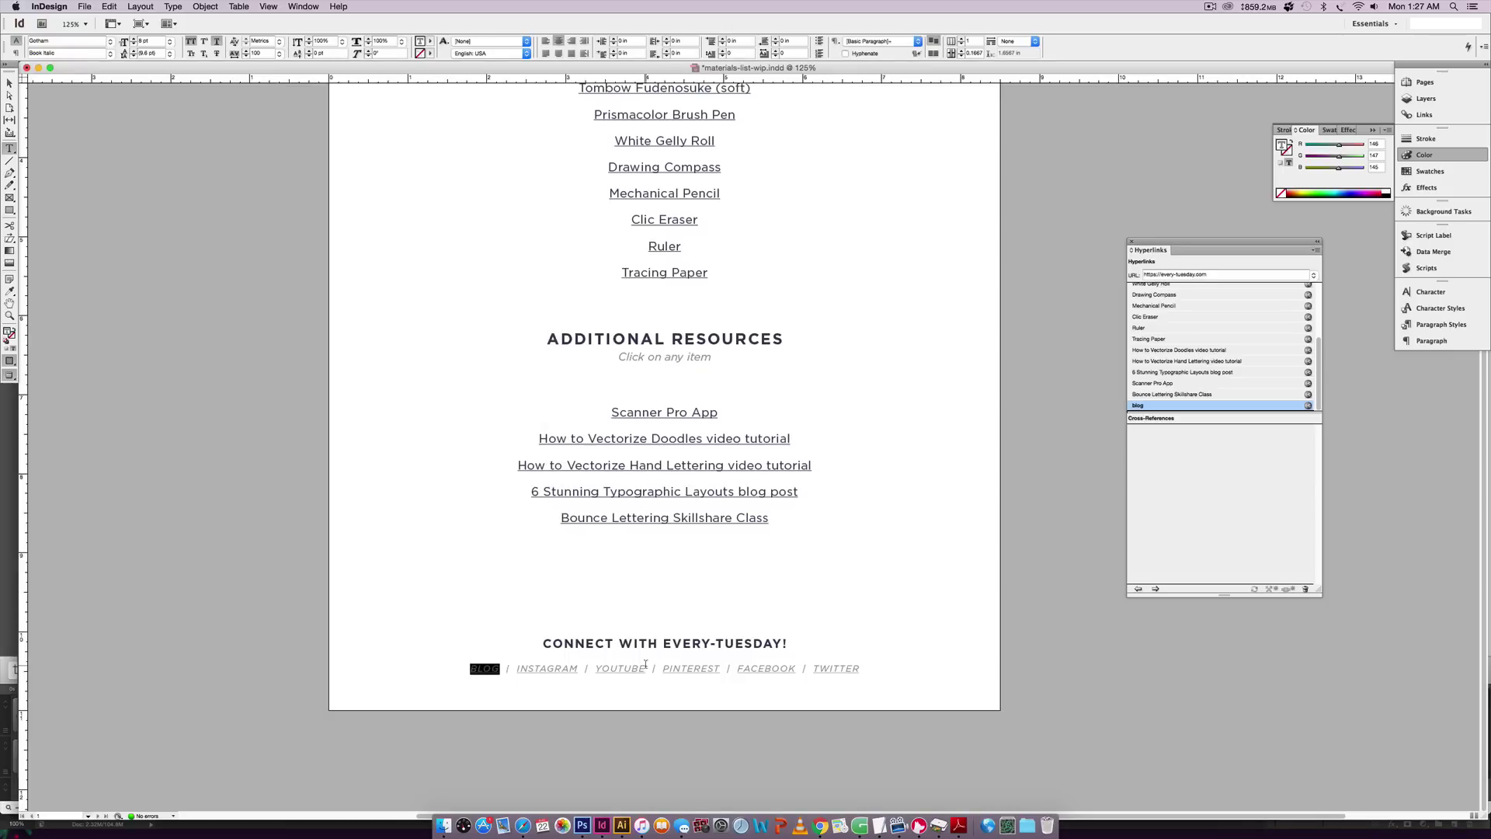
drag(515, 667, 574, 669)
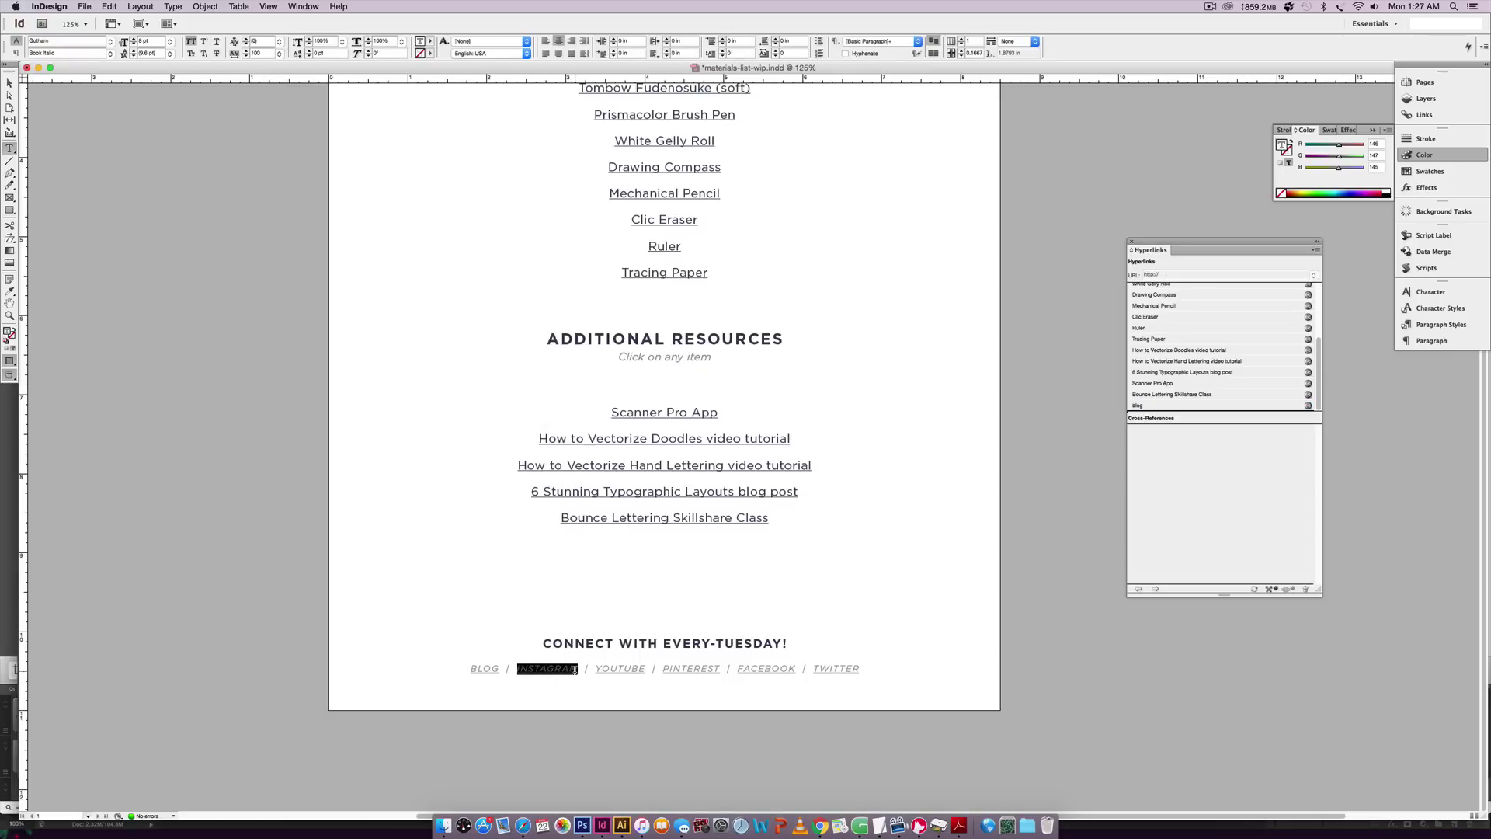
click(1288, 589)
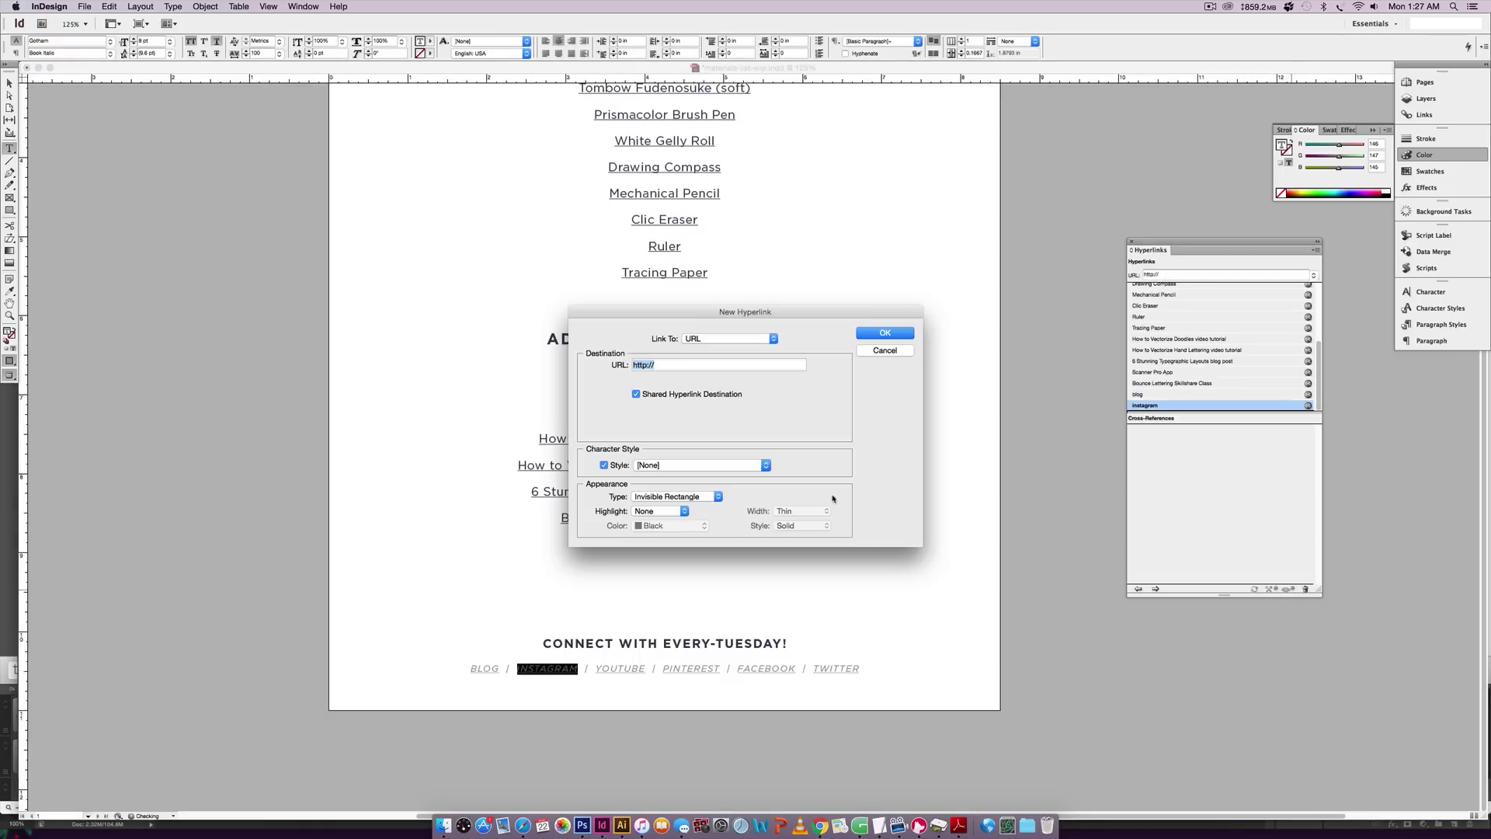
key(Right)
text(instagram.com/everytuesday)
click(884, 332)
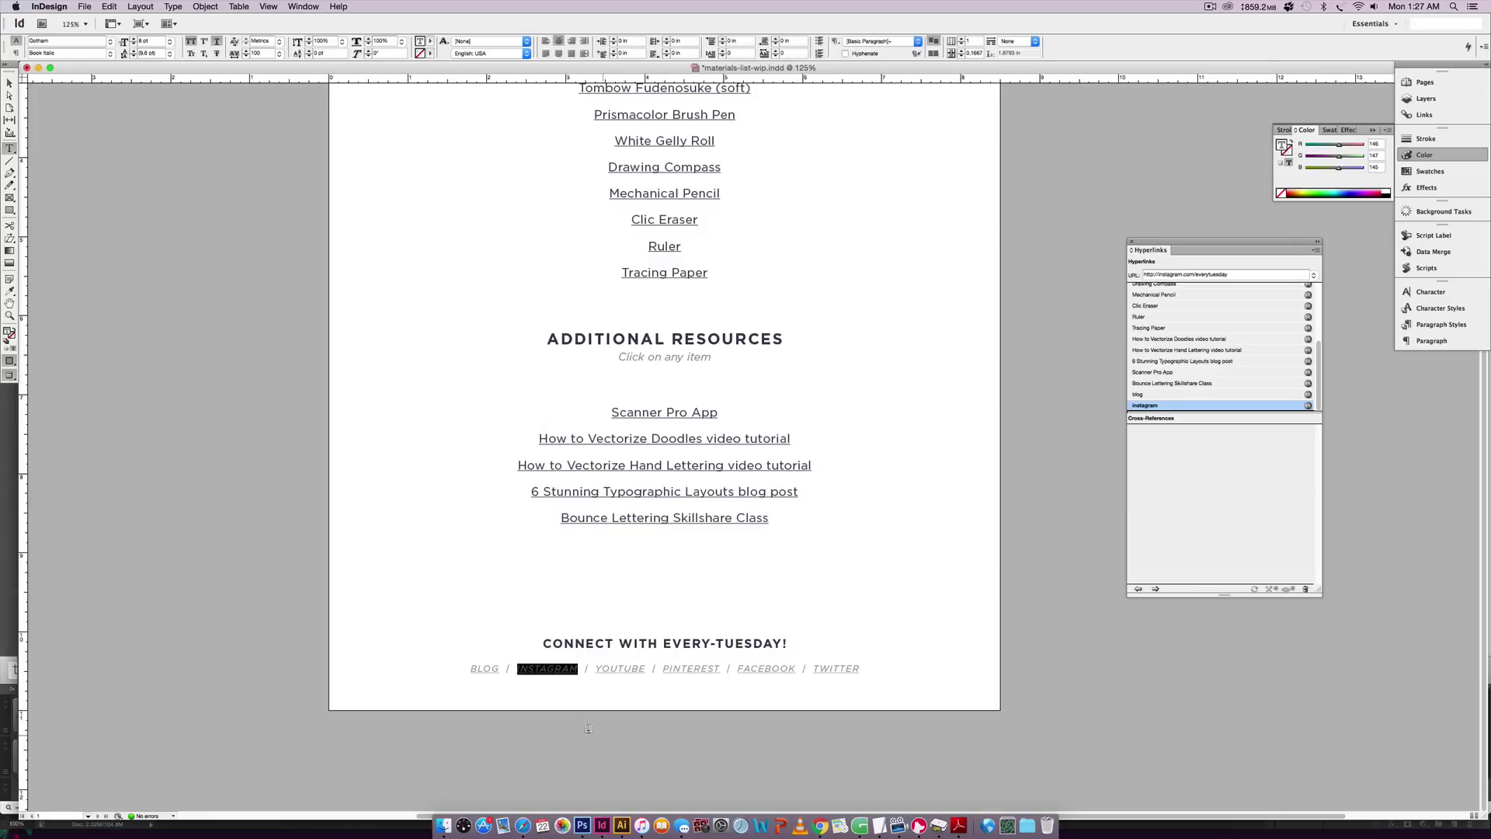
drag(595, 670, 645, 669)
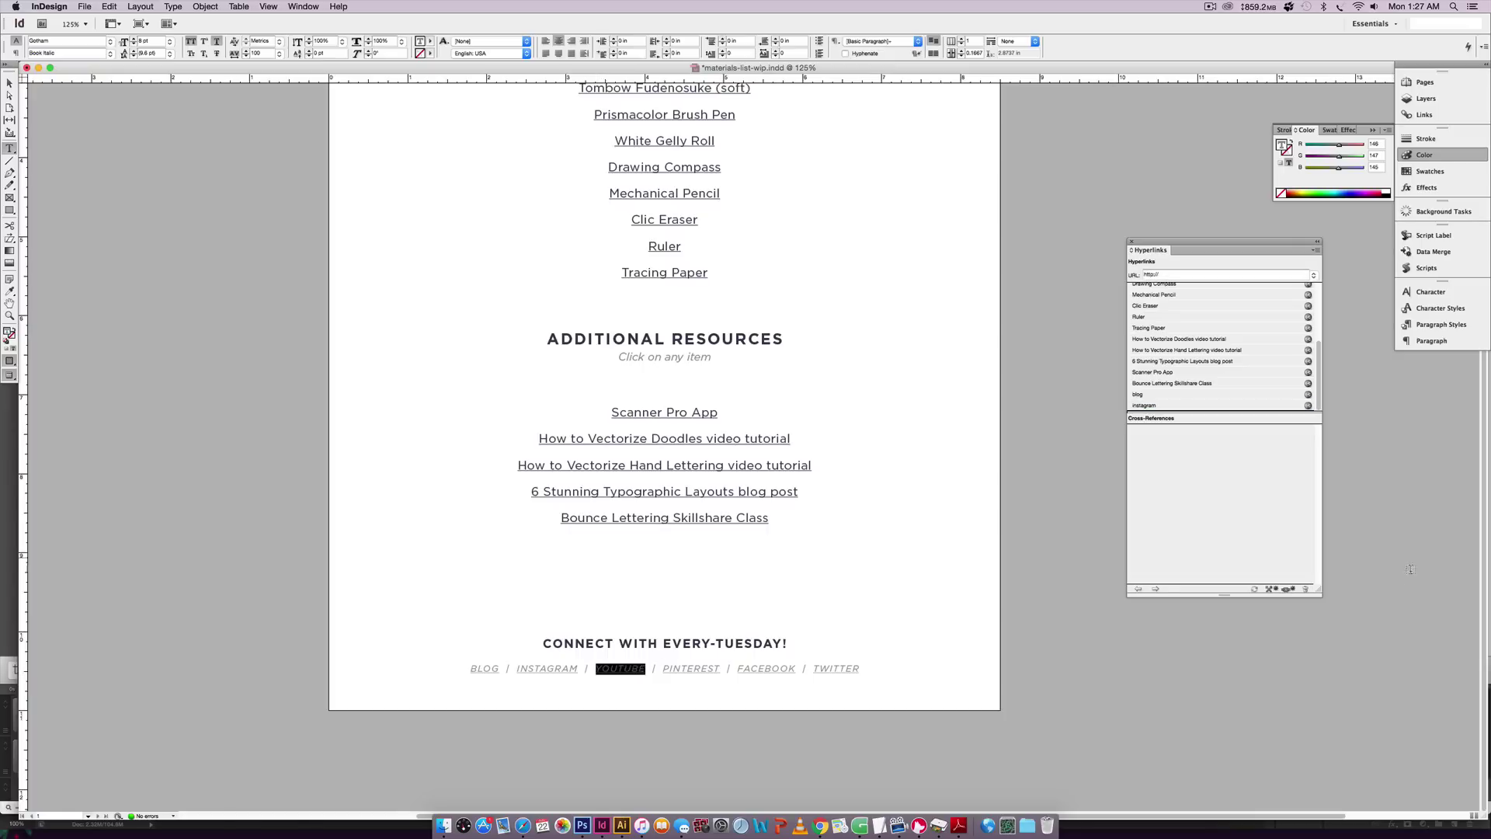
click(1293, 589)
text(http://youtube.com)
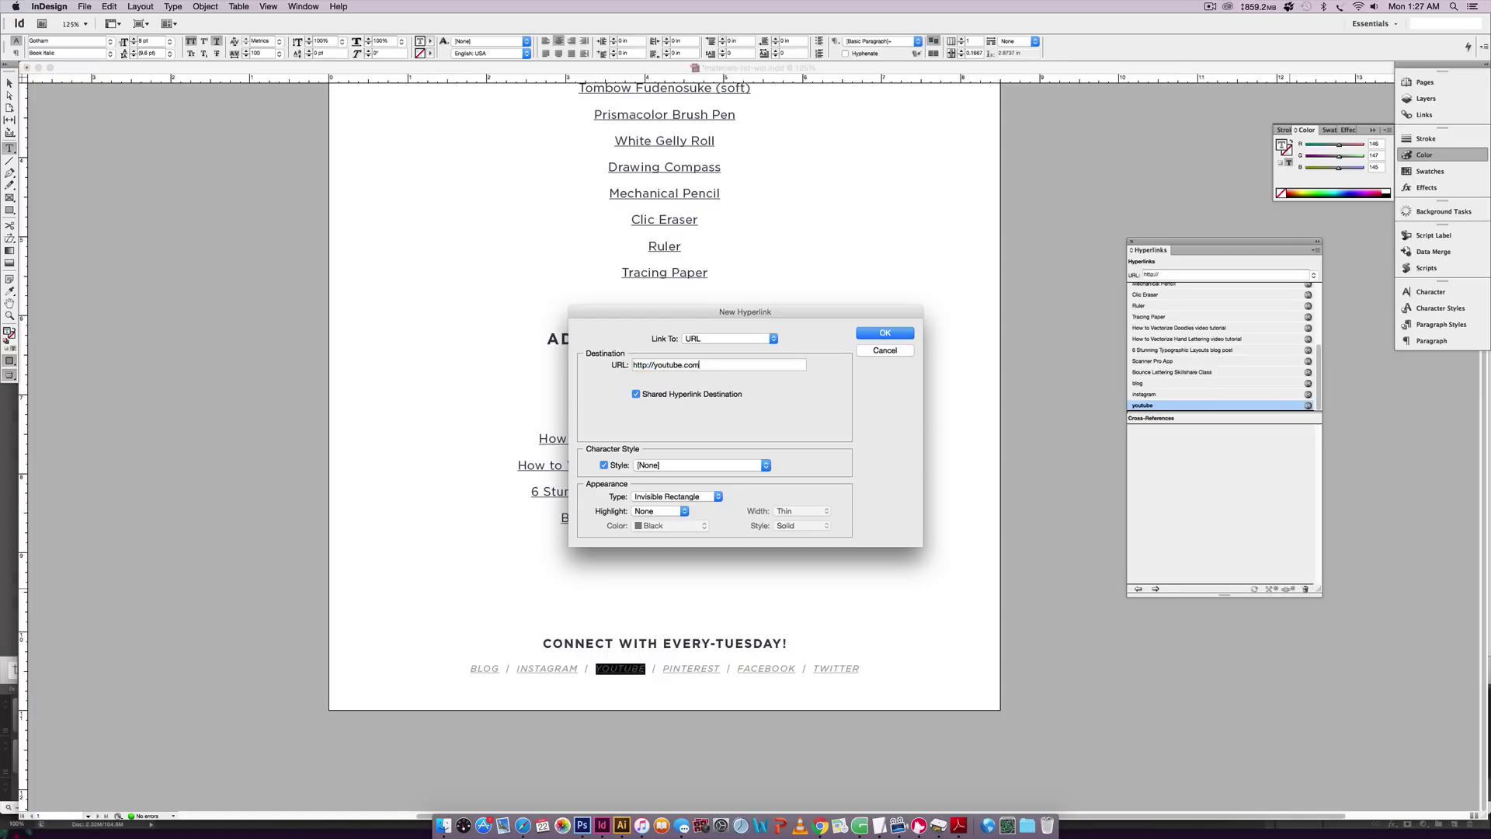
text(/user/everytues)
key(Return)
scroll(895, 385, up, 5)
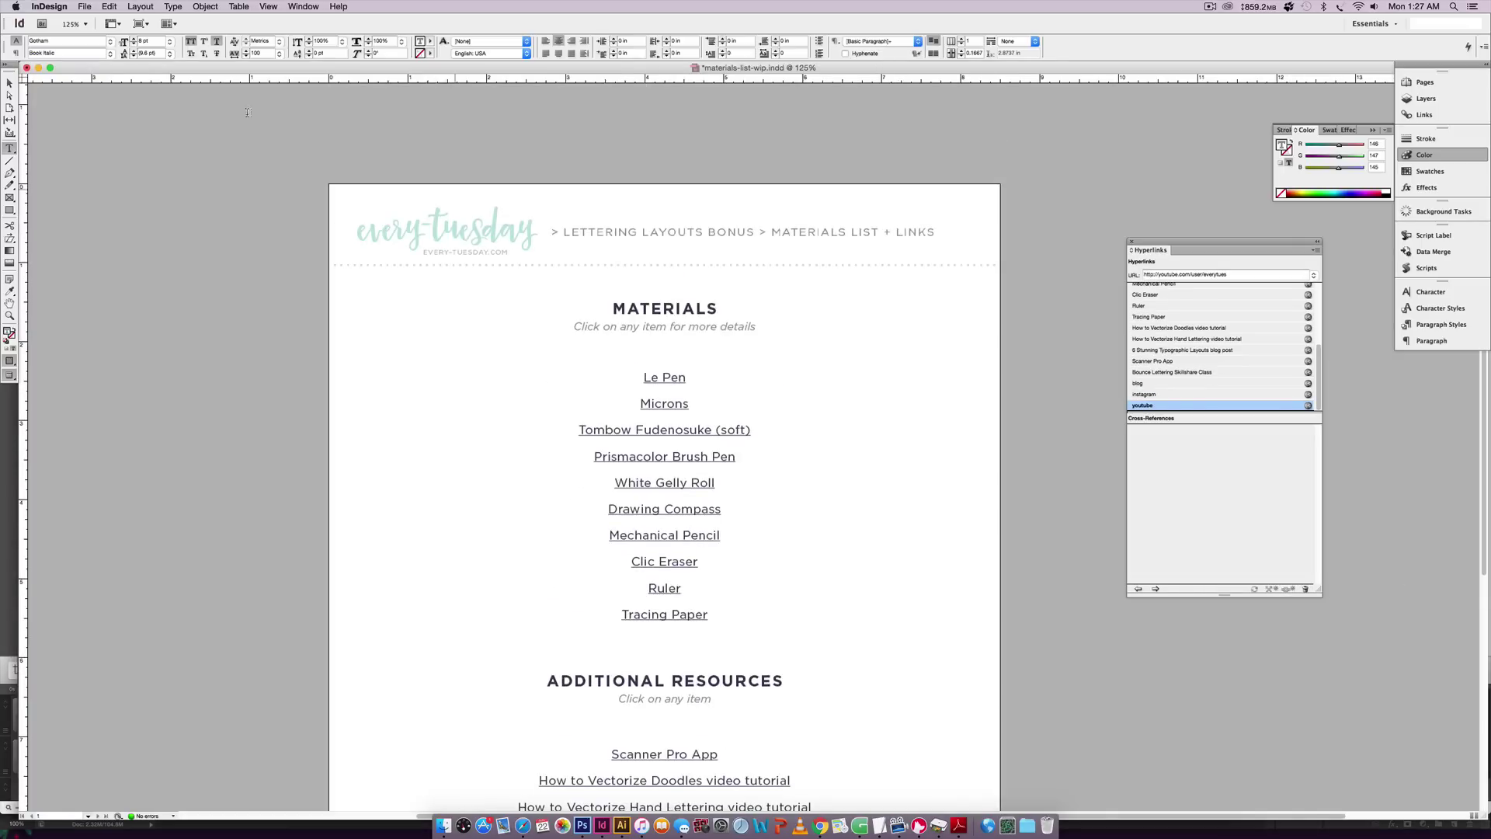
key(Escape)
click(491, 239)
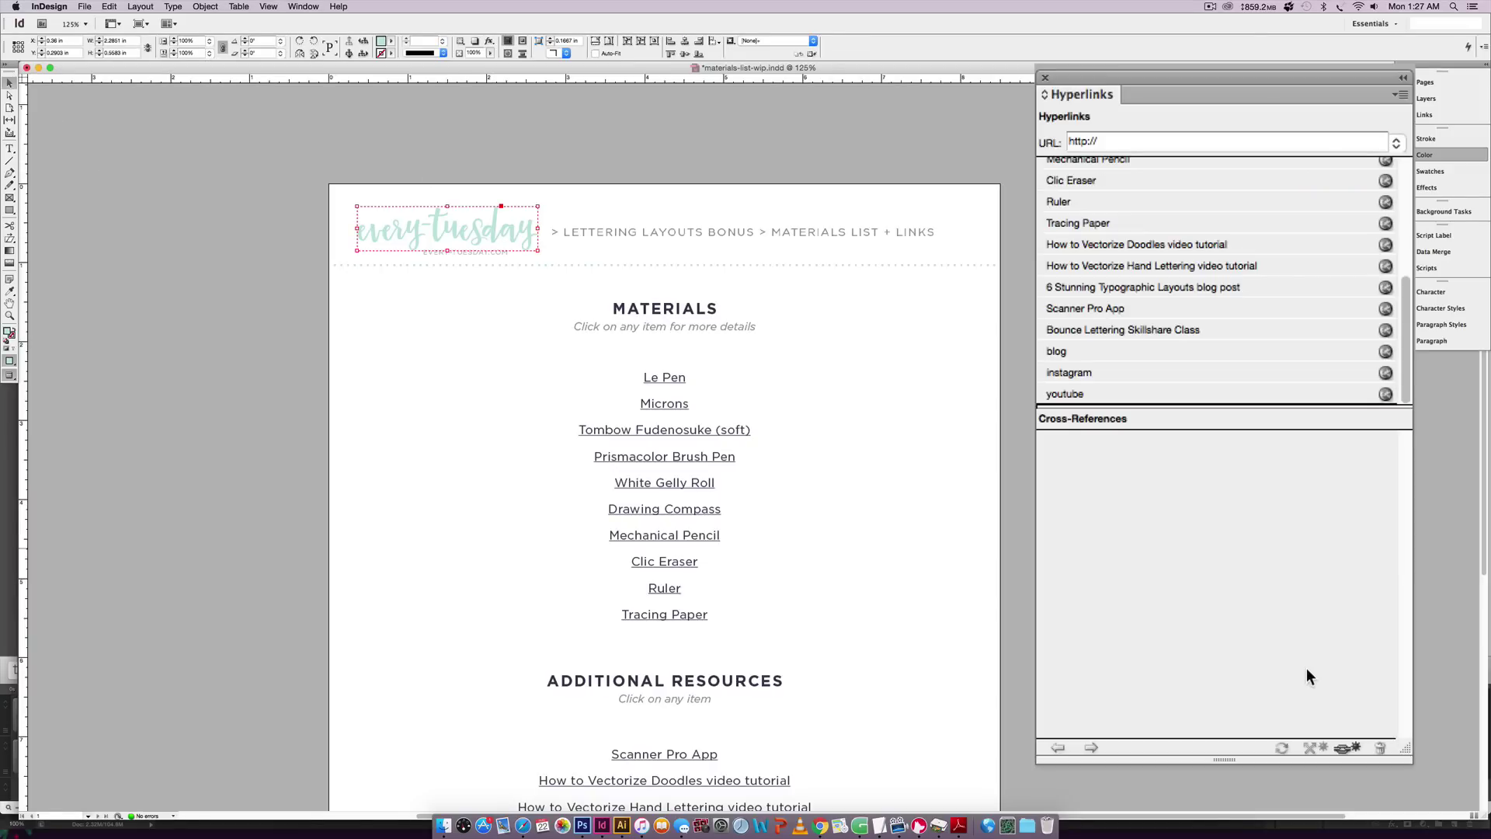
click(1345, 747)
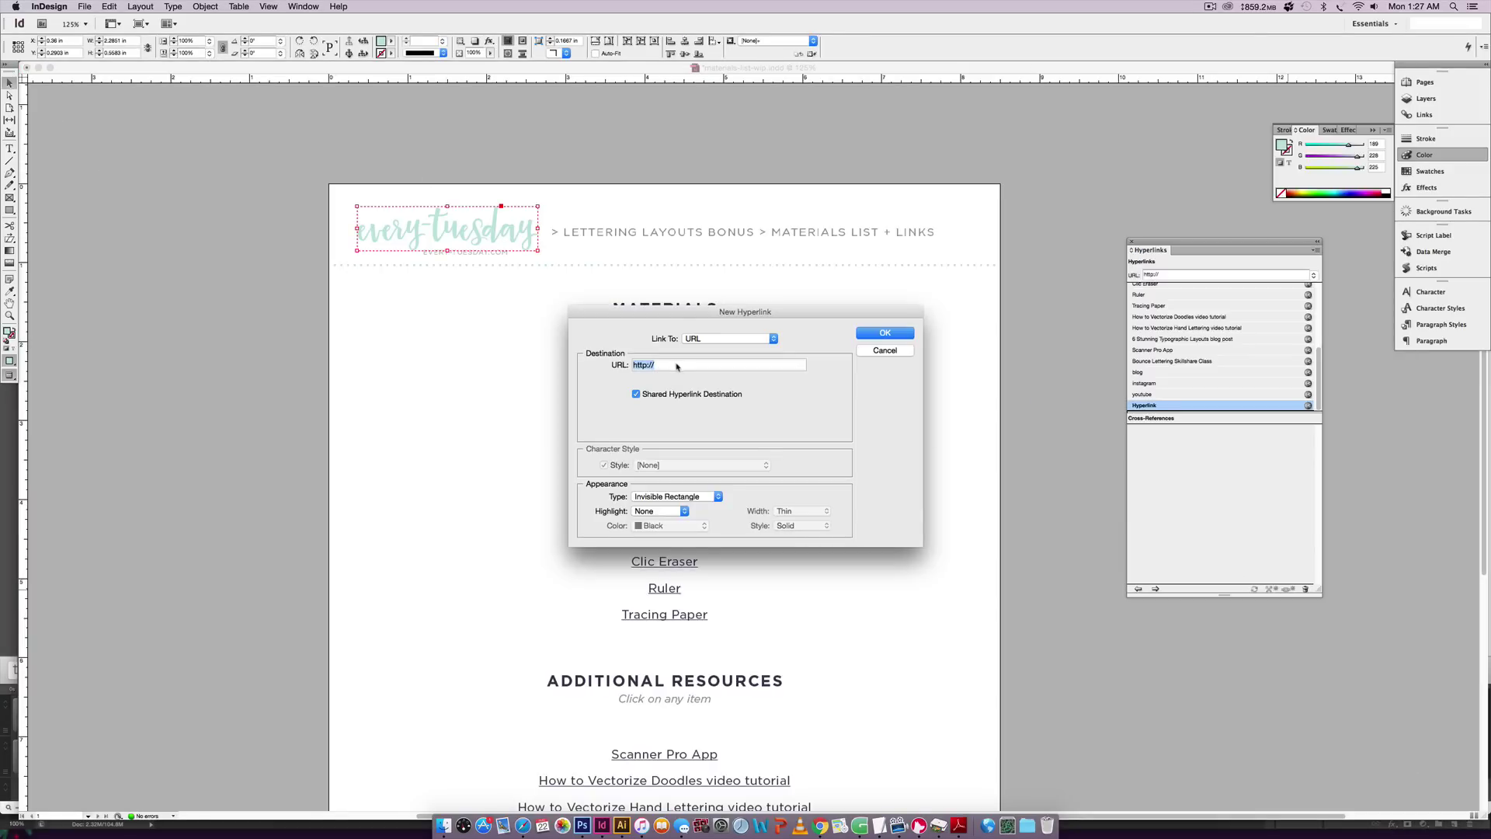
click(669, 365)
text(https://every-tuesday.com)
click(870, 332)
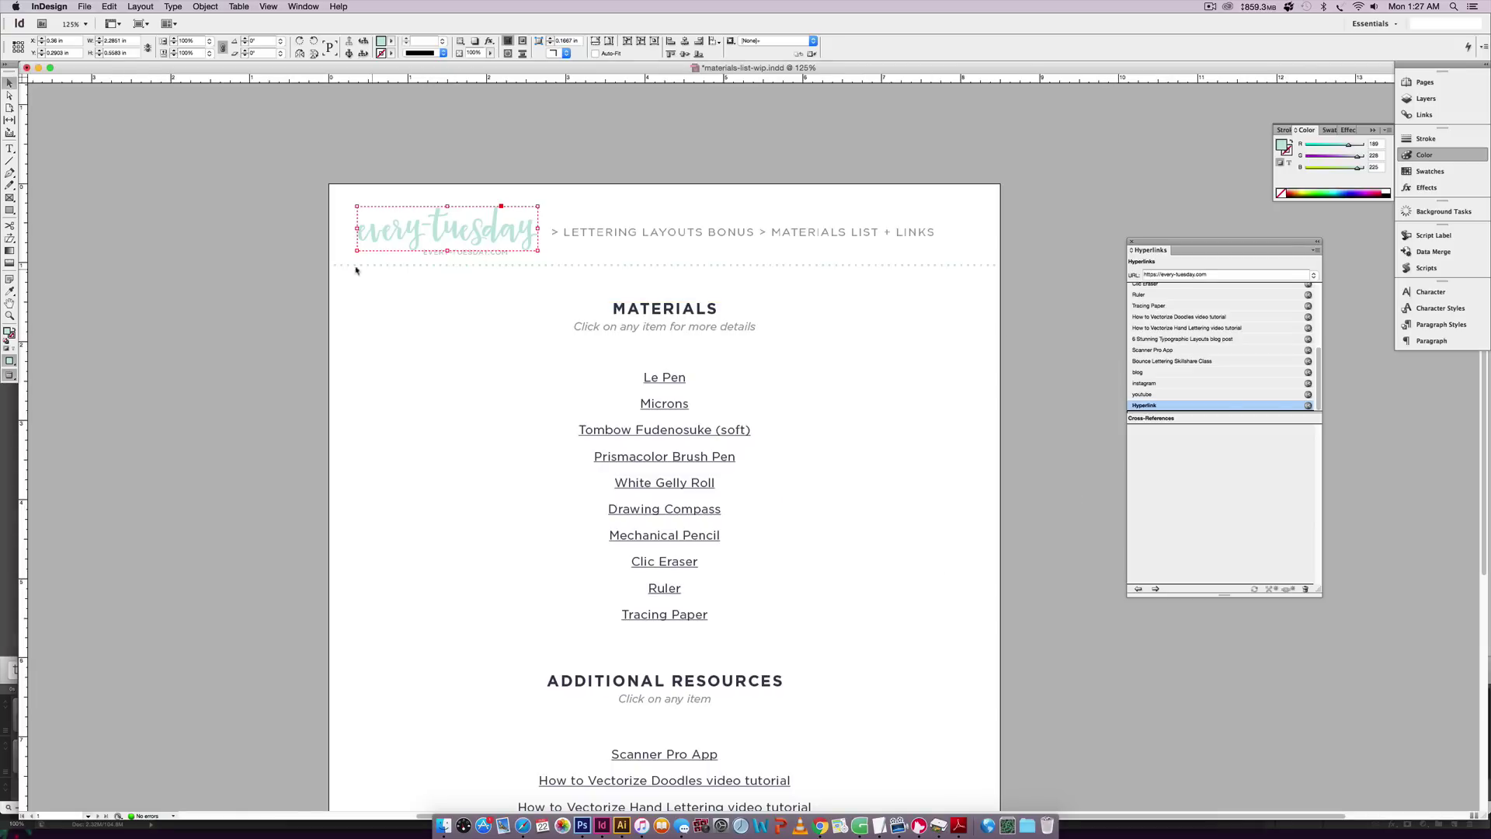
click(257, 212)
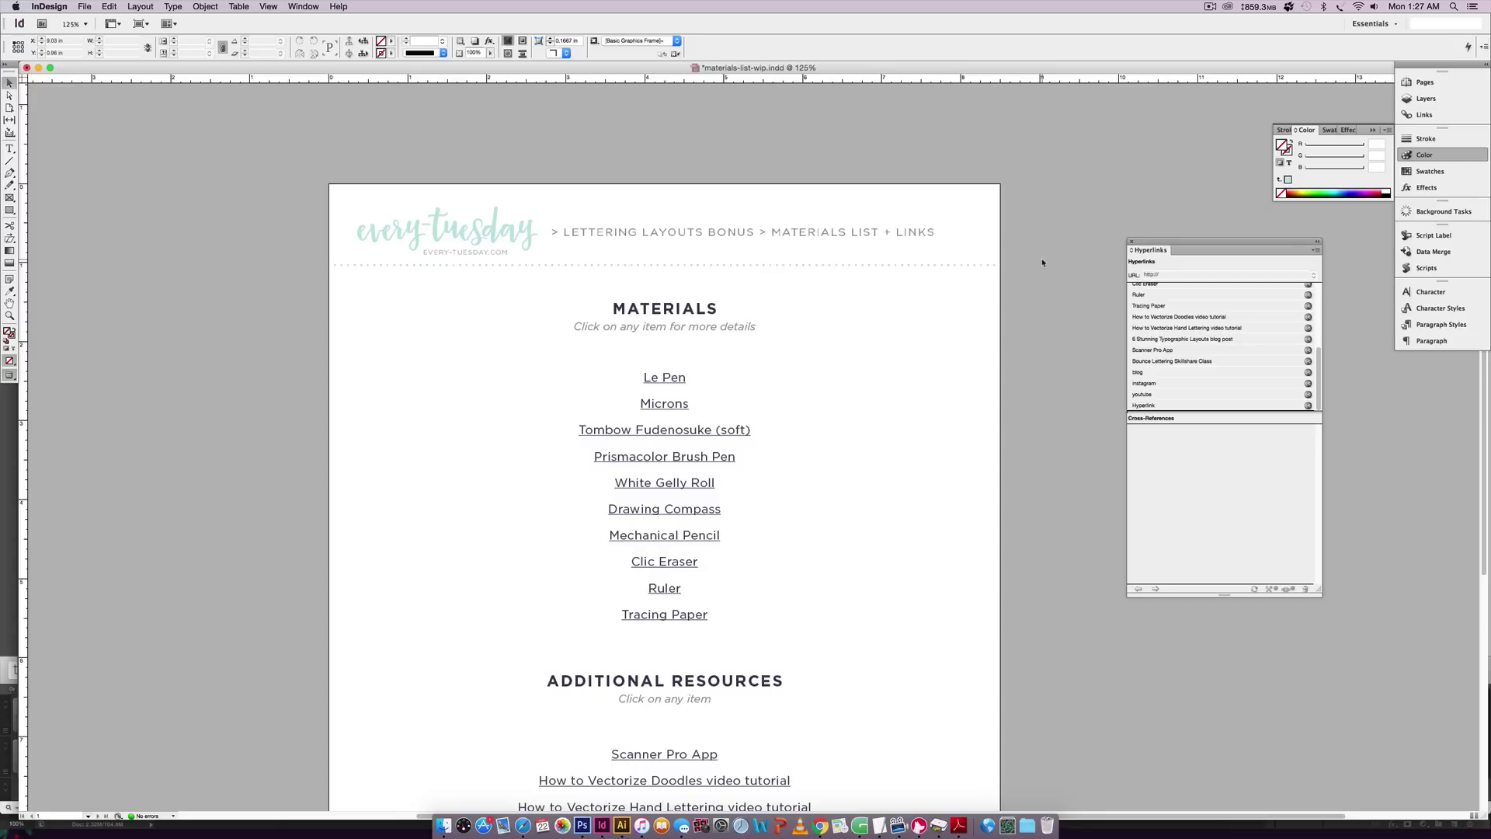
scroll(1057, 297, down, 4)
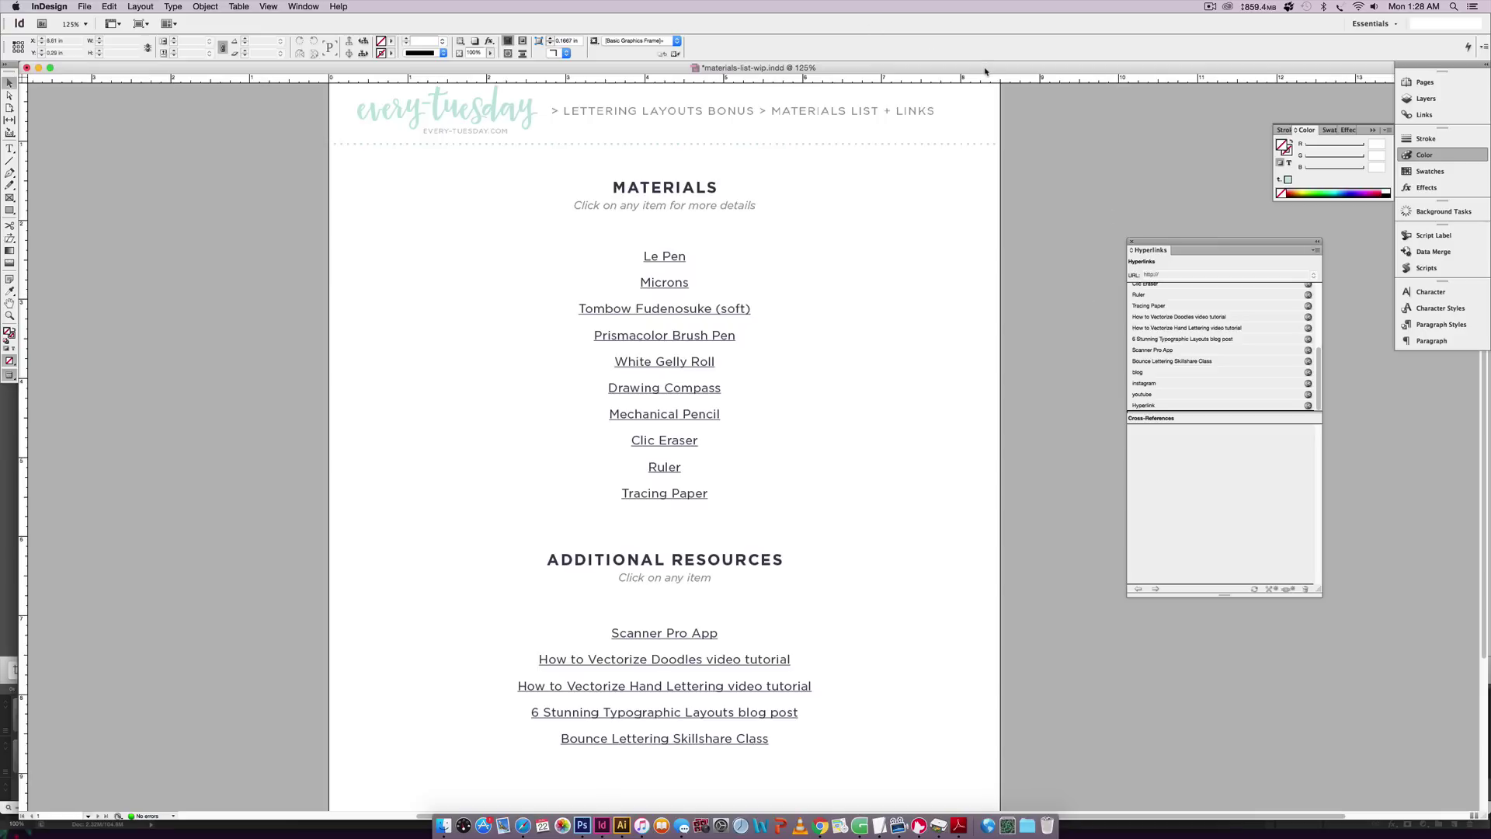
In Document Setup, choose Web intent with a Letter, portrait 612 × 792 px page.
click(83, 6)
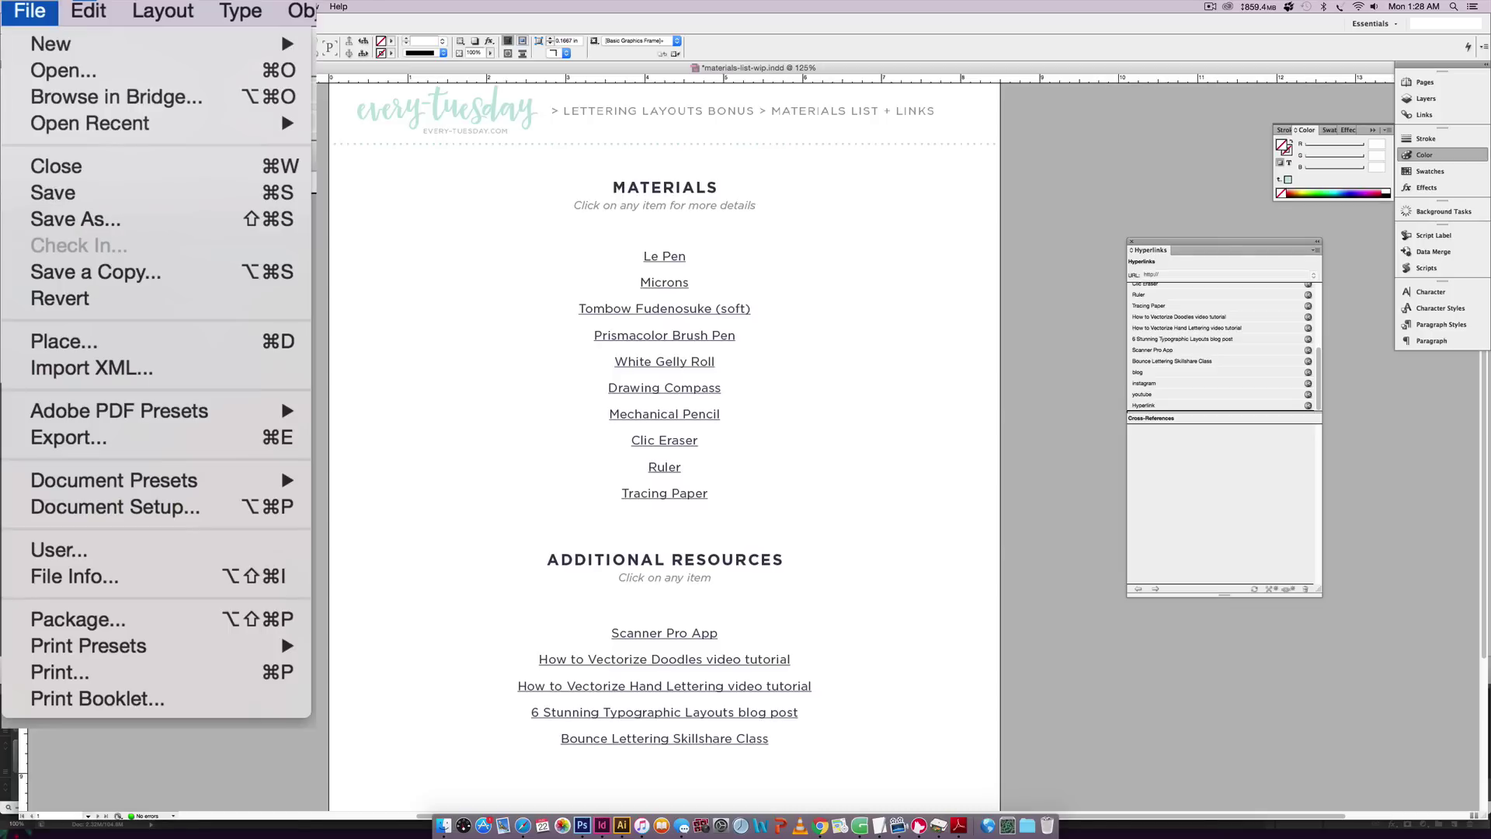
click(139, 507)
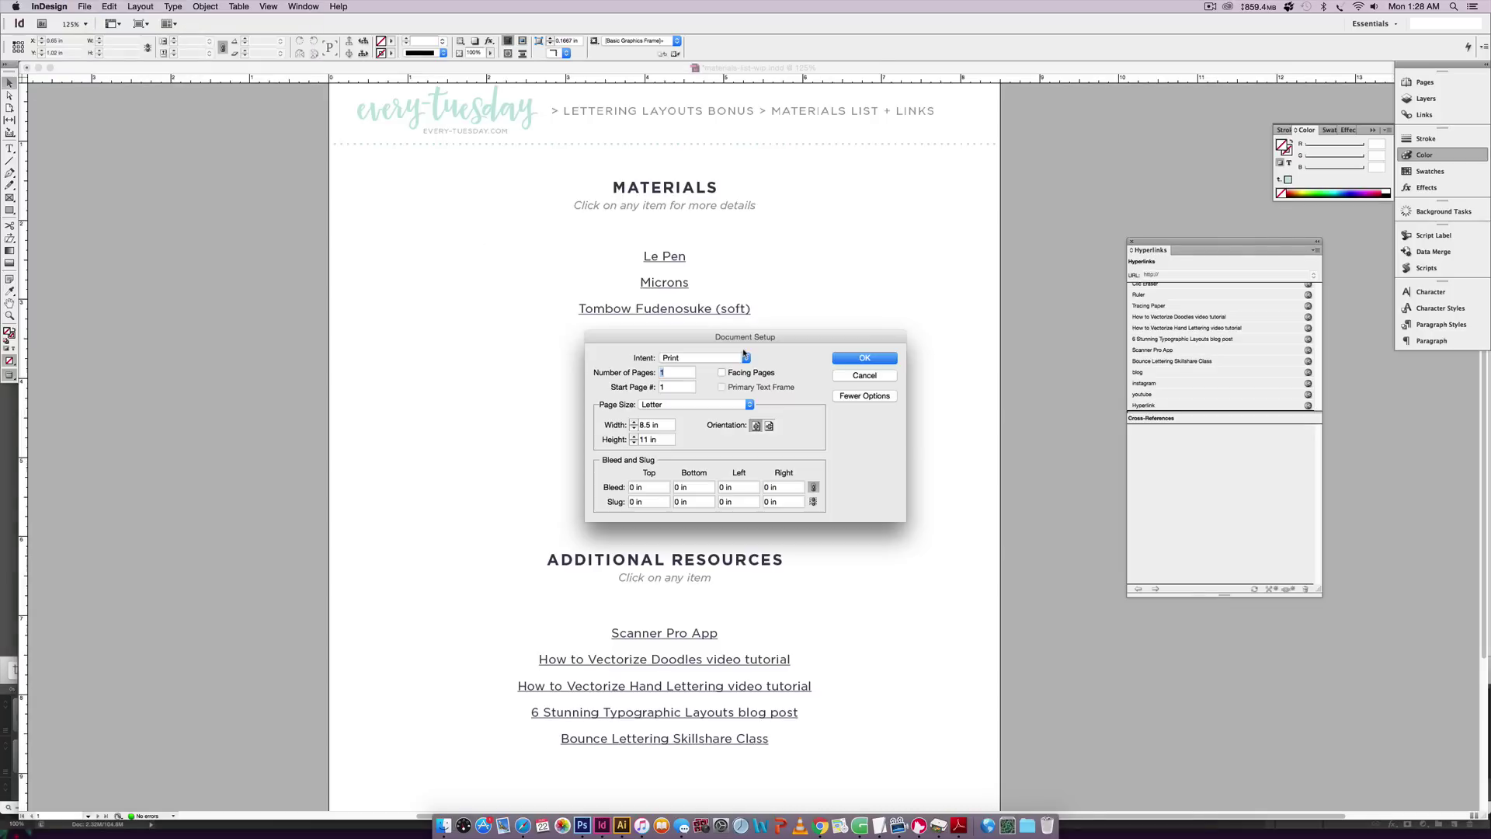
click(556, 232)
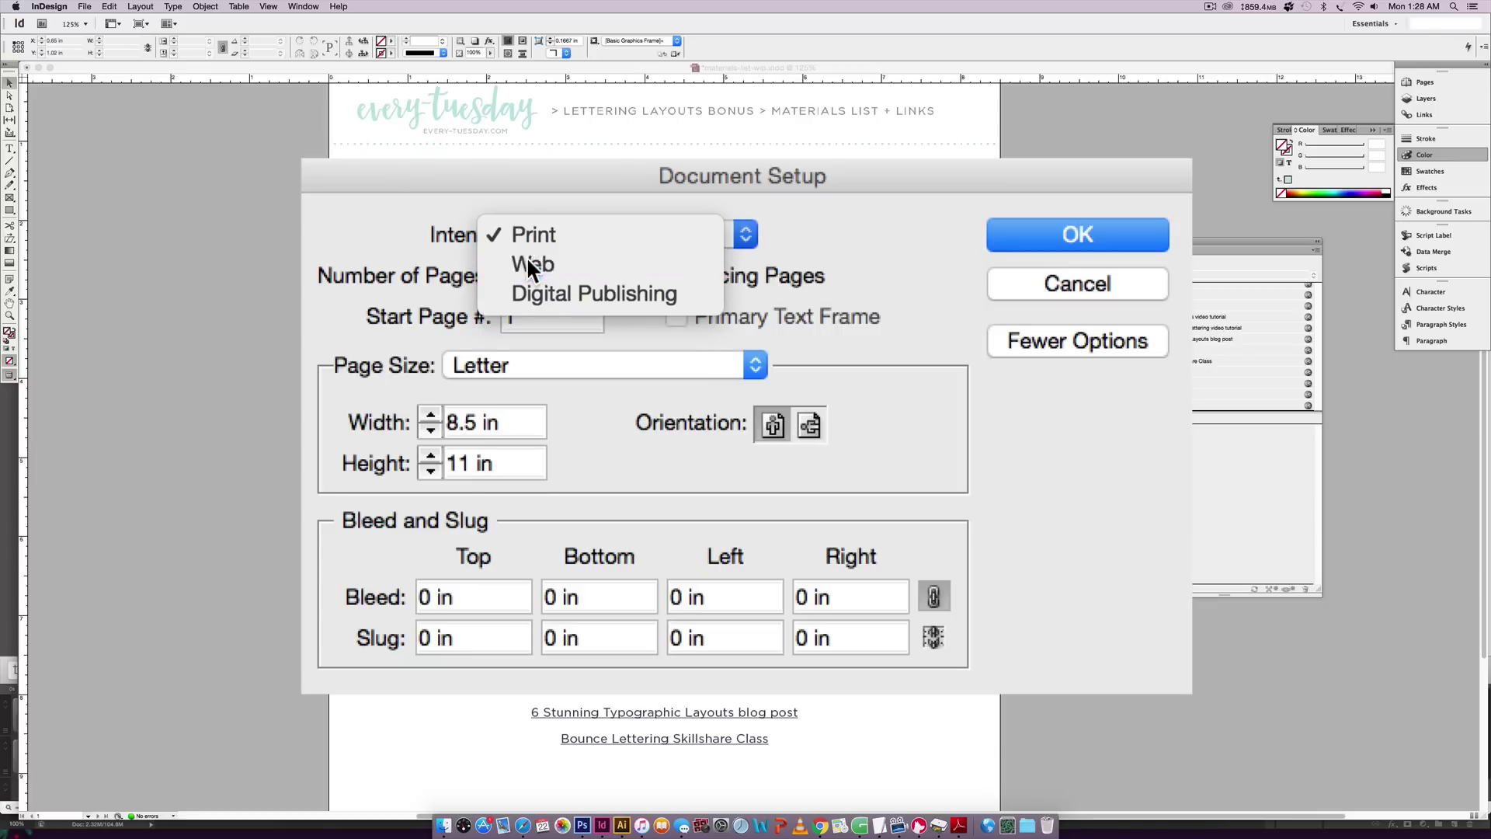
click(526, 257)
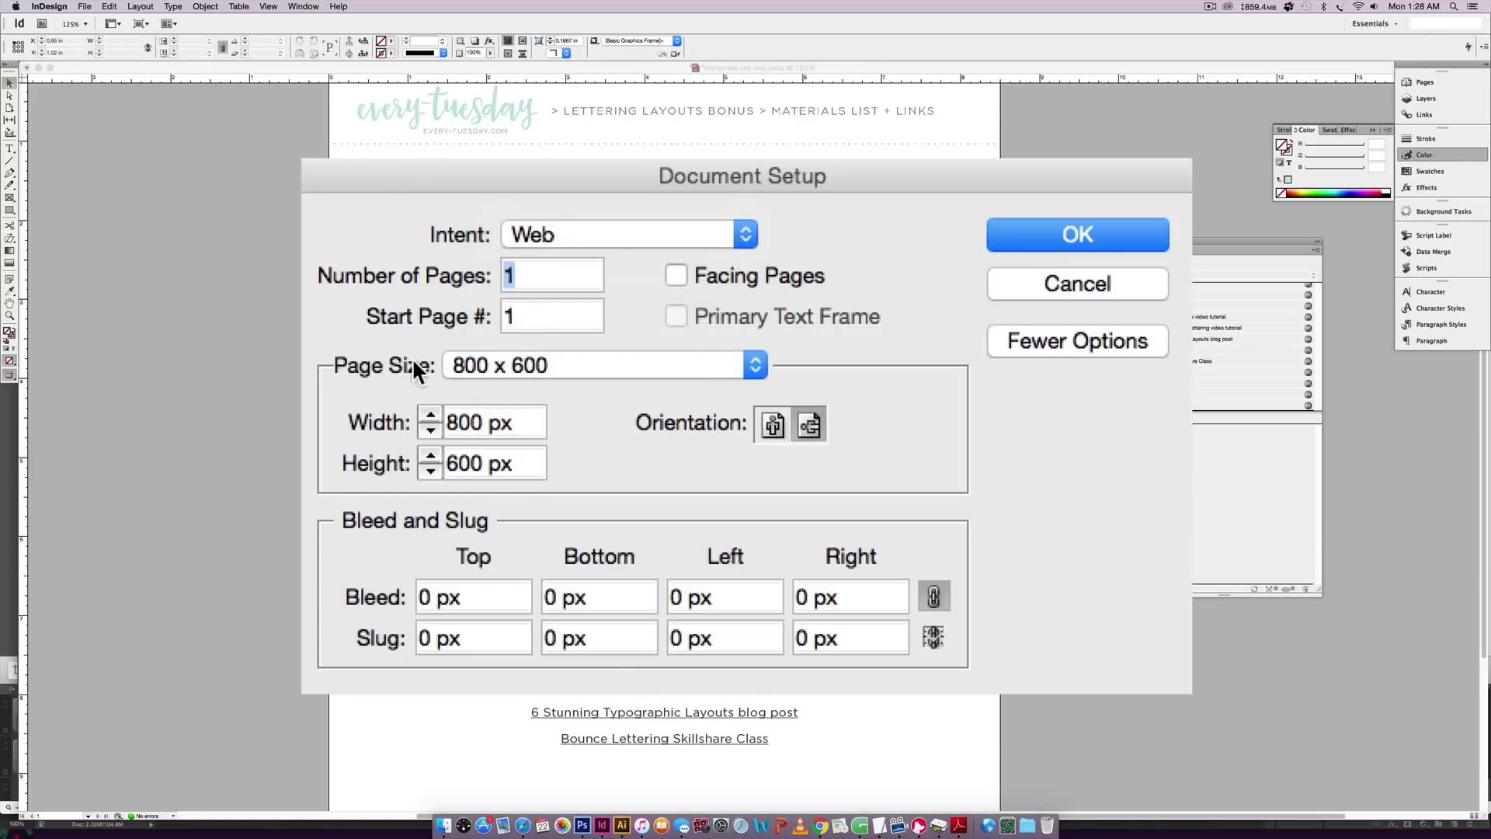
click(522, 365)
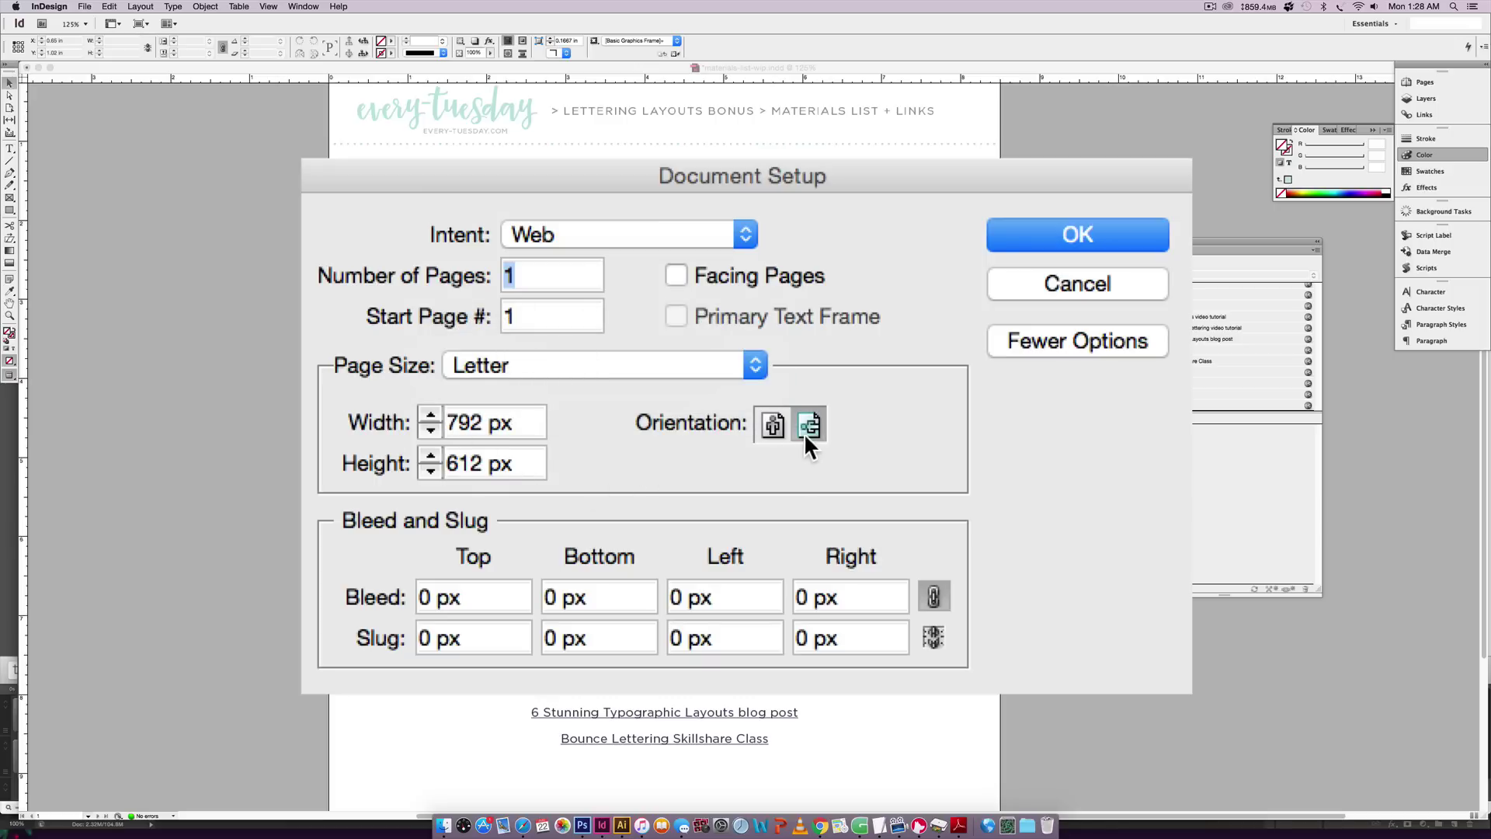
click(773, 429)
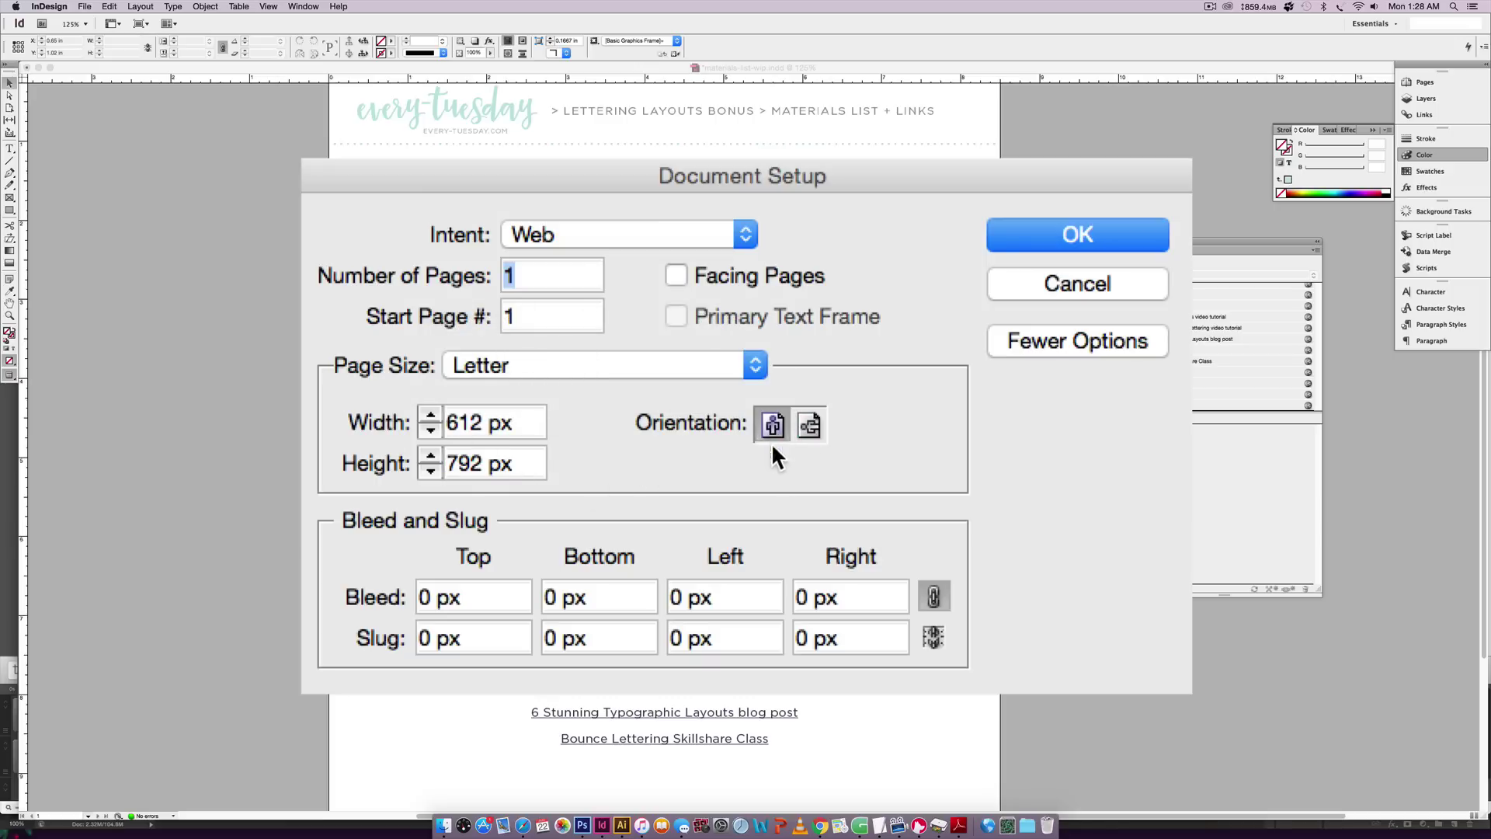
click(1108, 231)
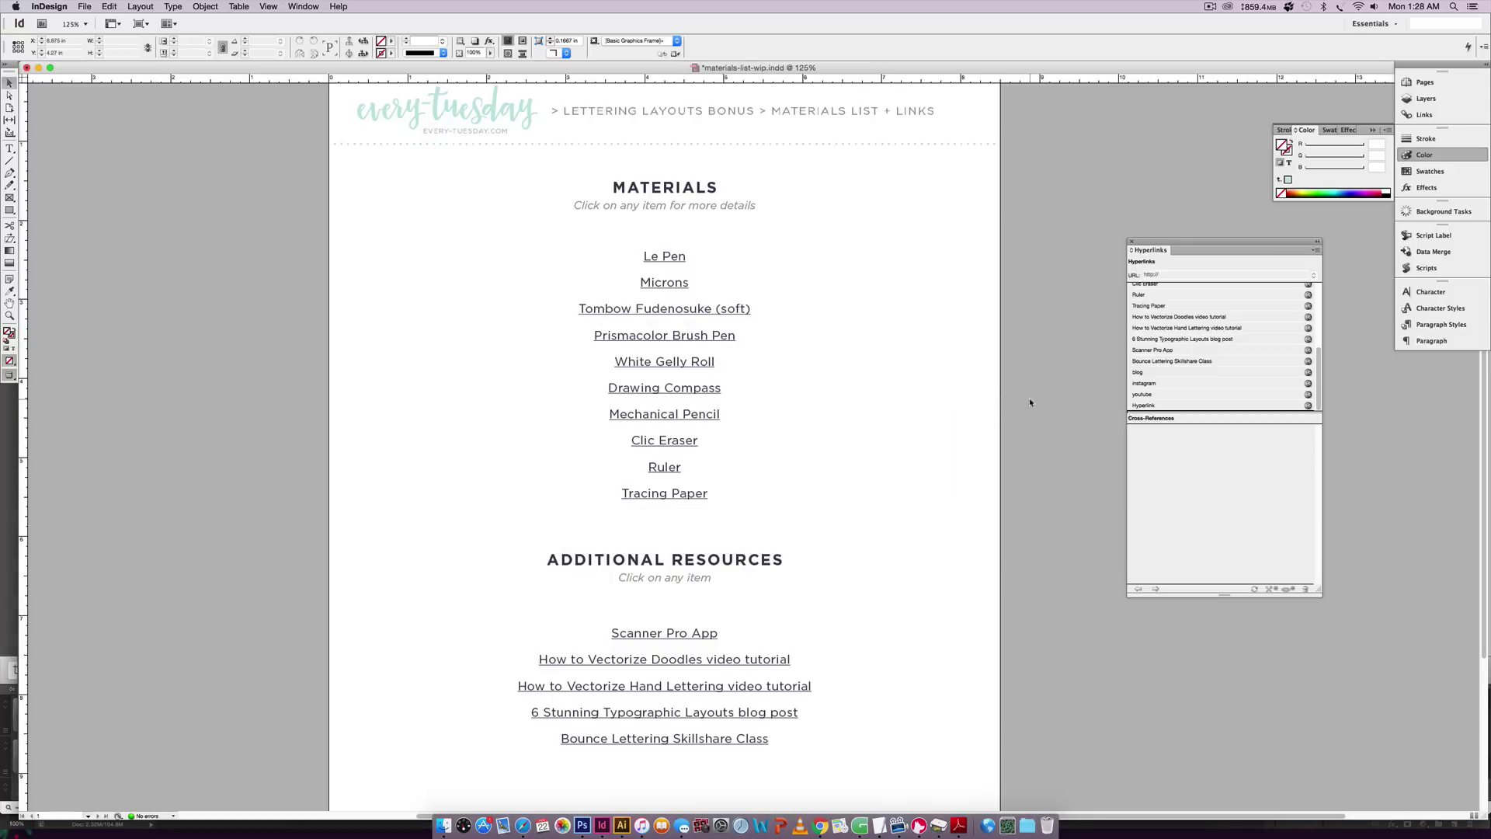
click(110, 7)
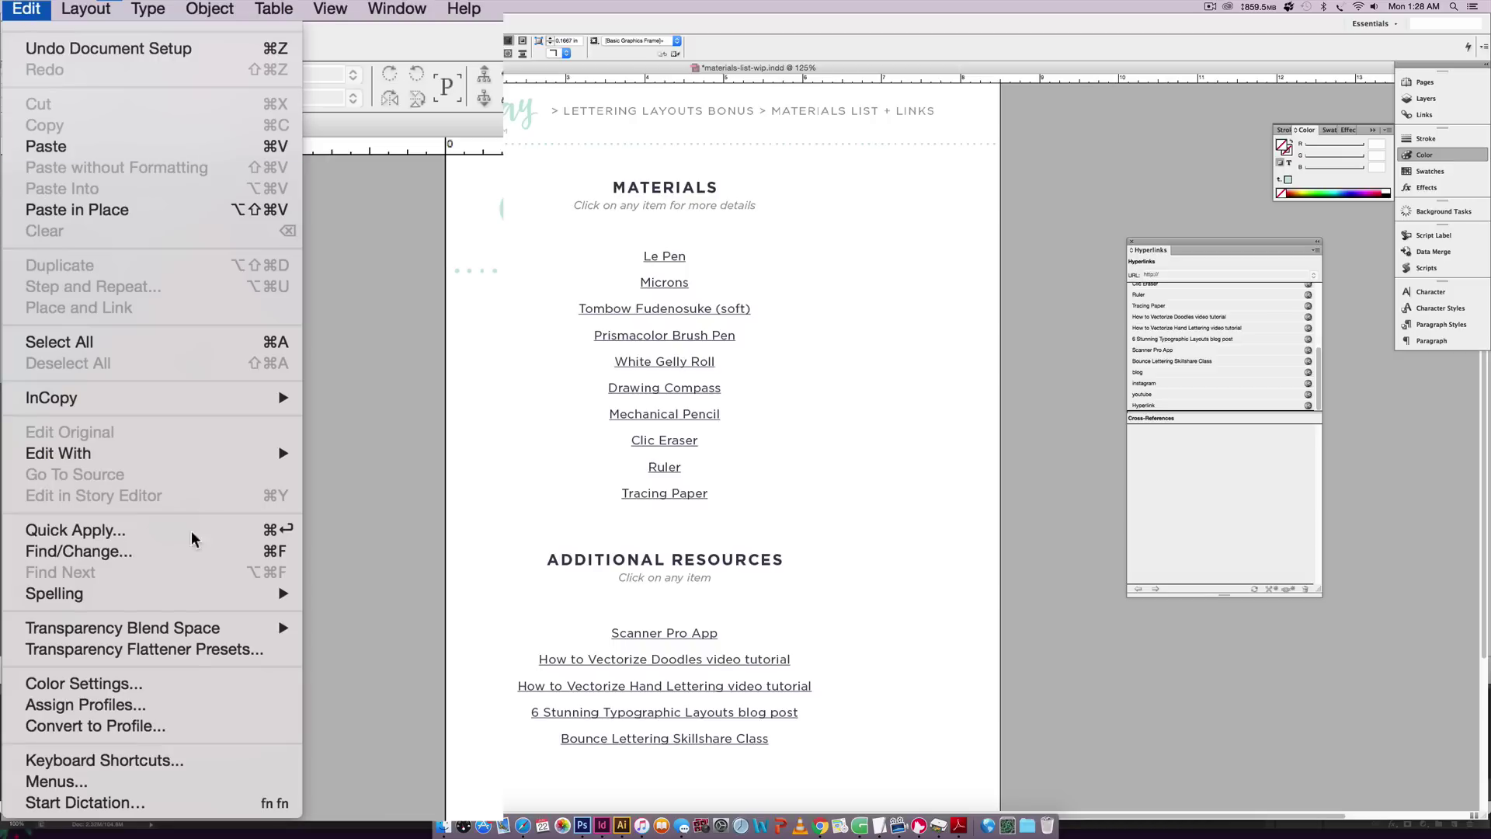
mouse_move(182, 340)
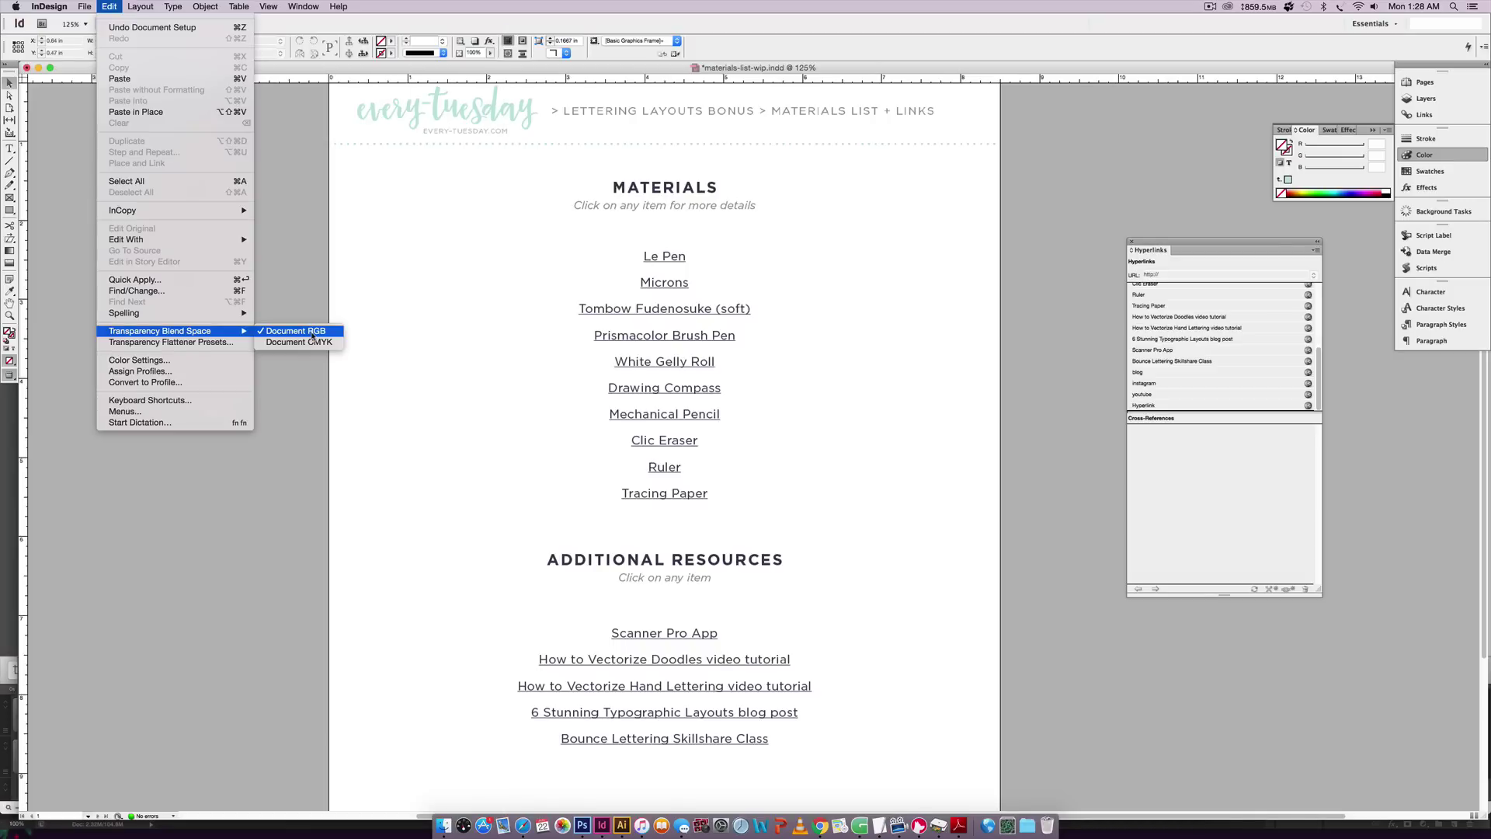
click(887, 254)
double_click(663, 282)
drag(641, 283, 692, 284)
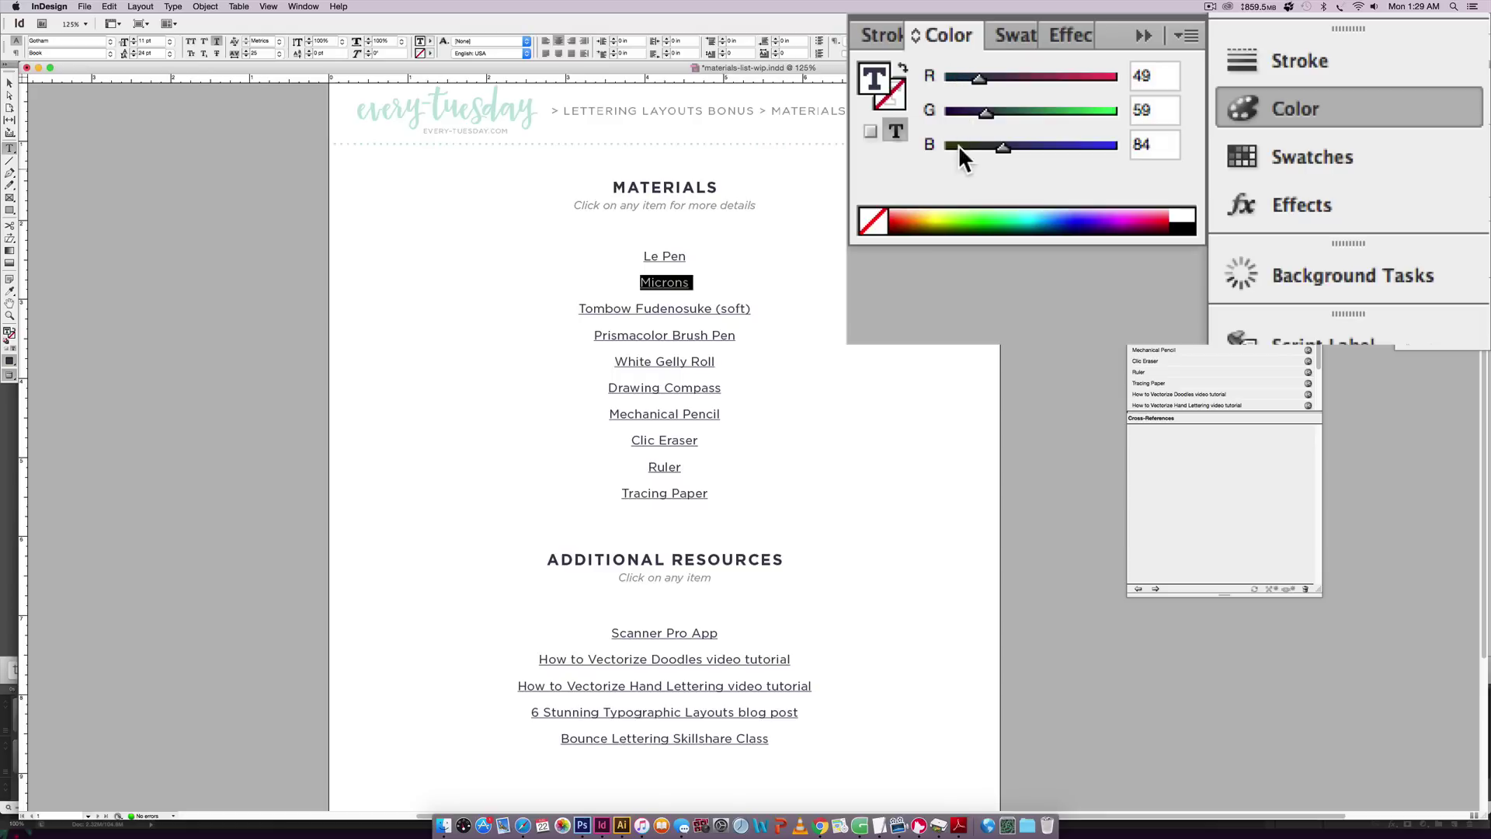
click(1179, 36)
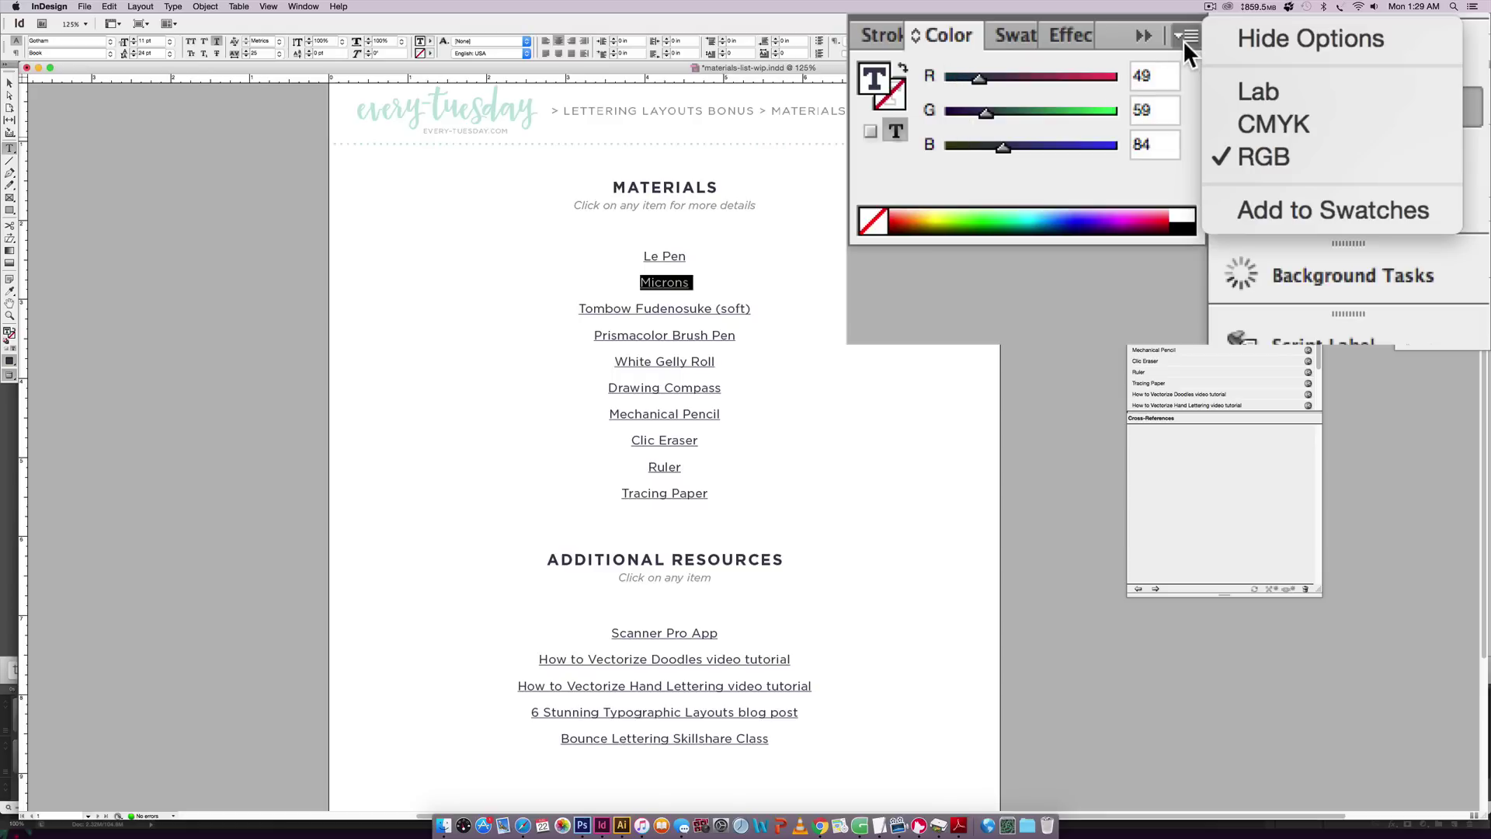
click(1261, 152)
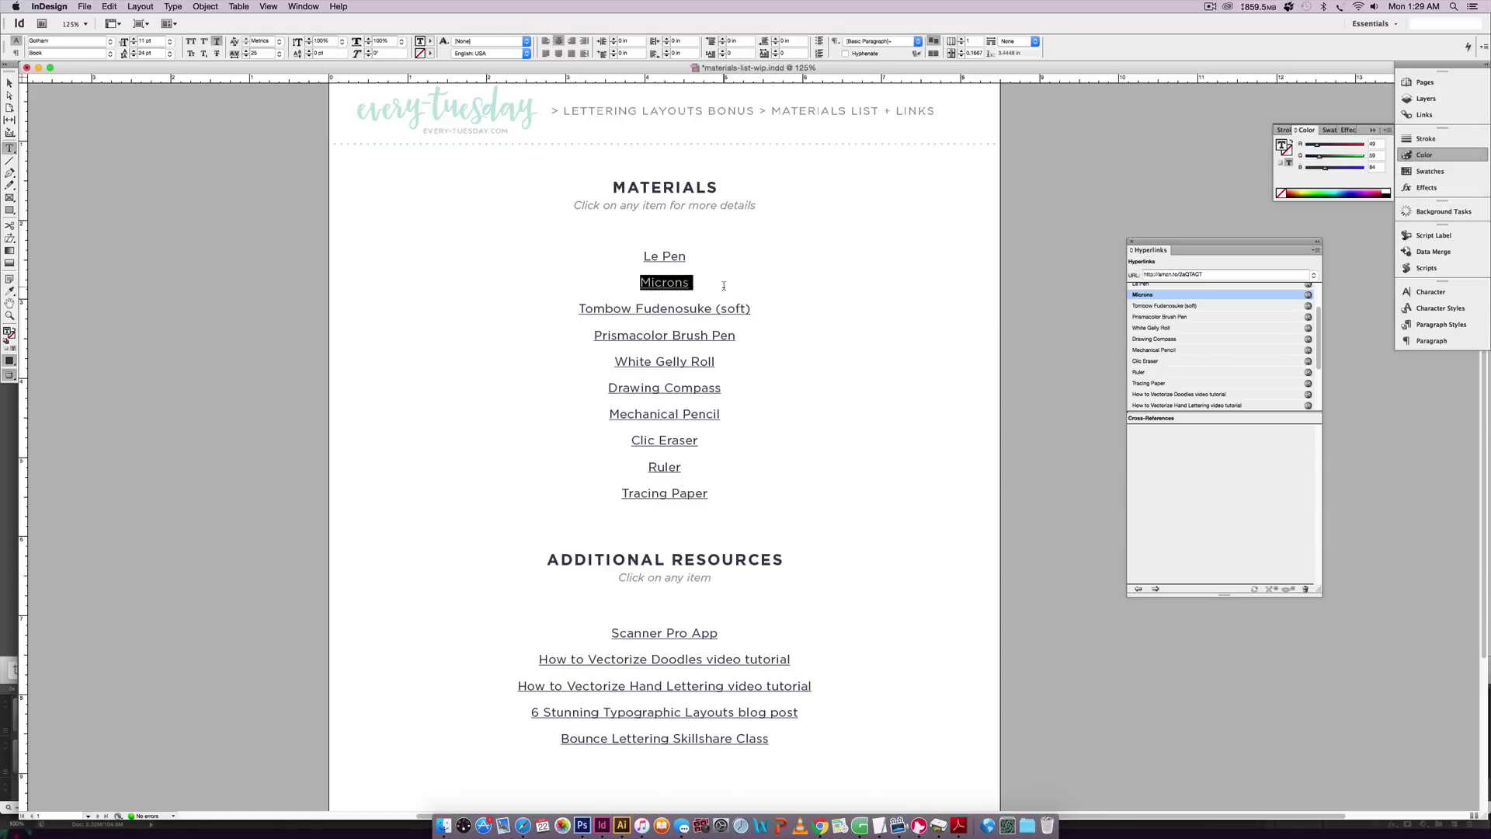
key(Escape)
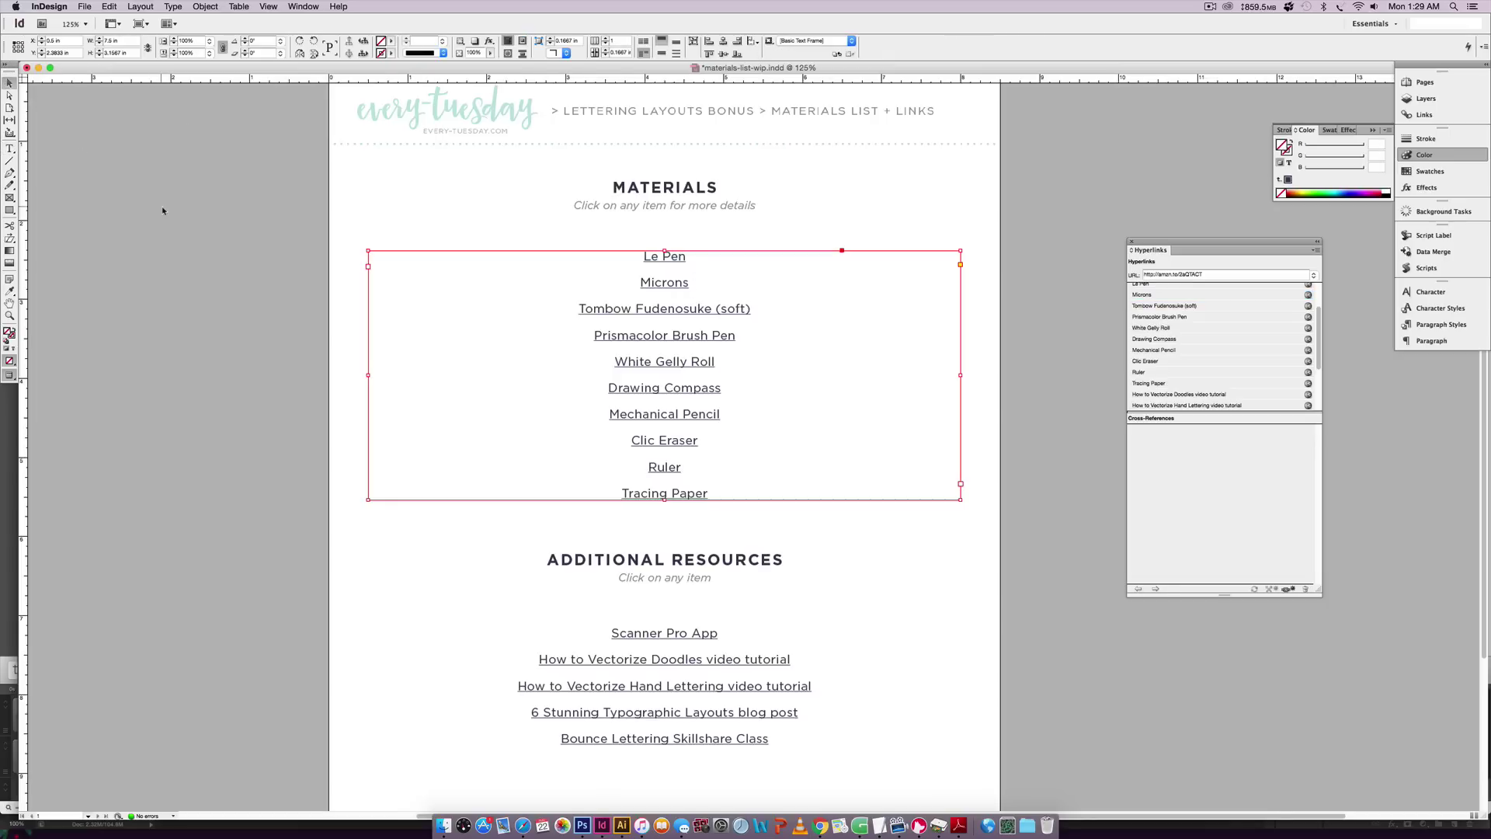
click(1000, 241)
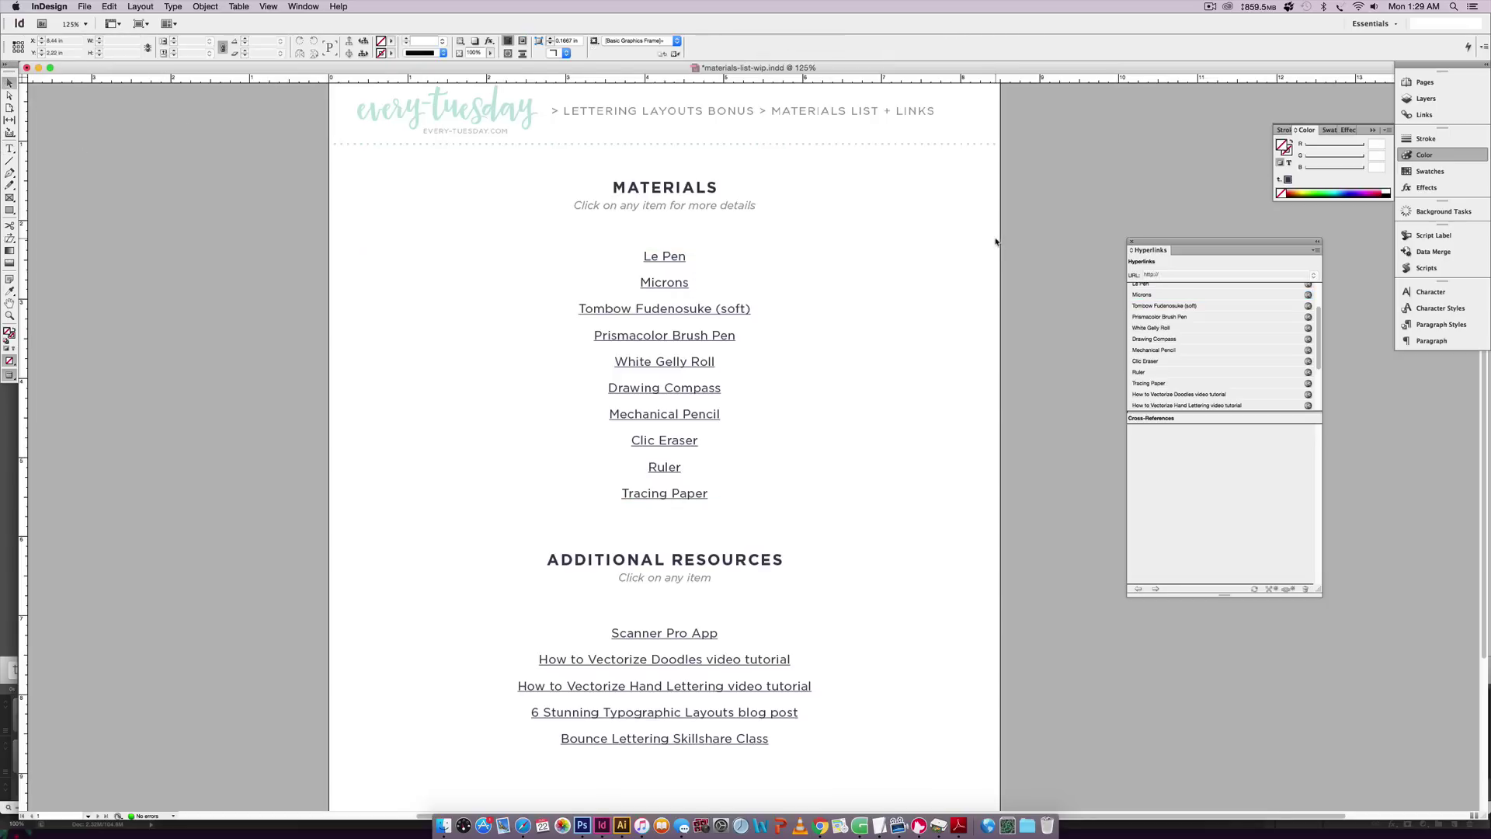
Select the footer word BLOG and delete its existing hyperlink.
scroll(1041, 242, down, 3)
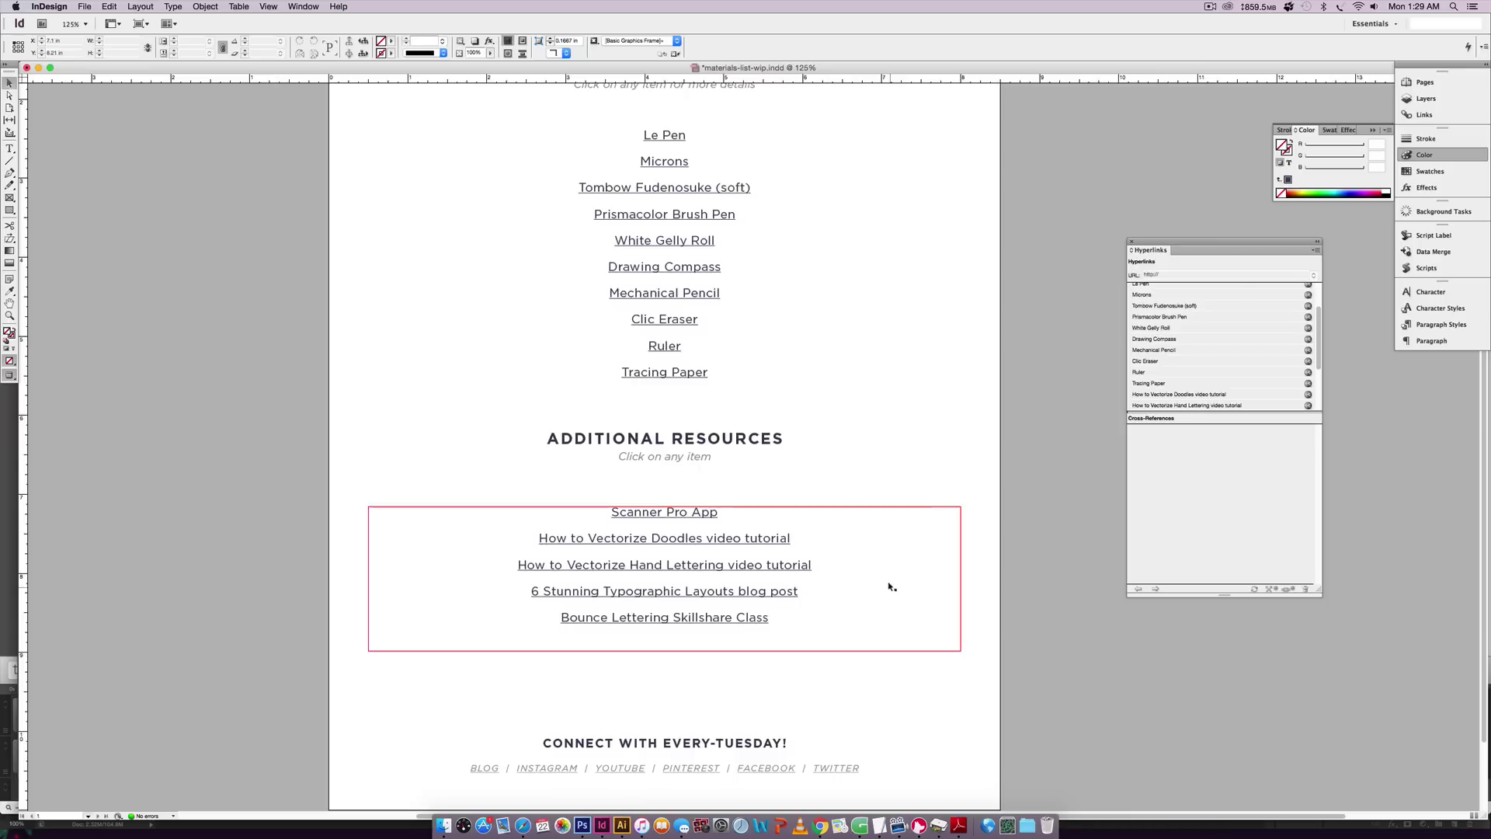
double_click(483, 767)
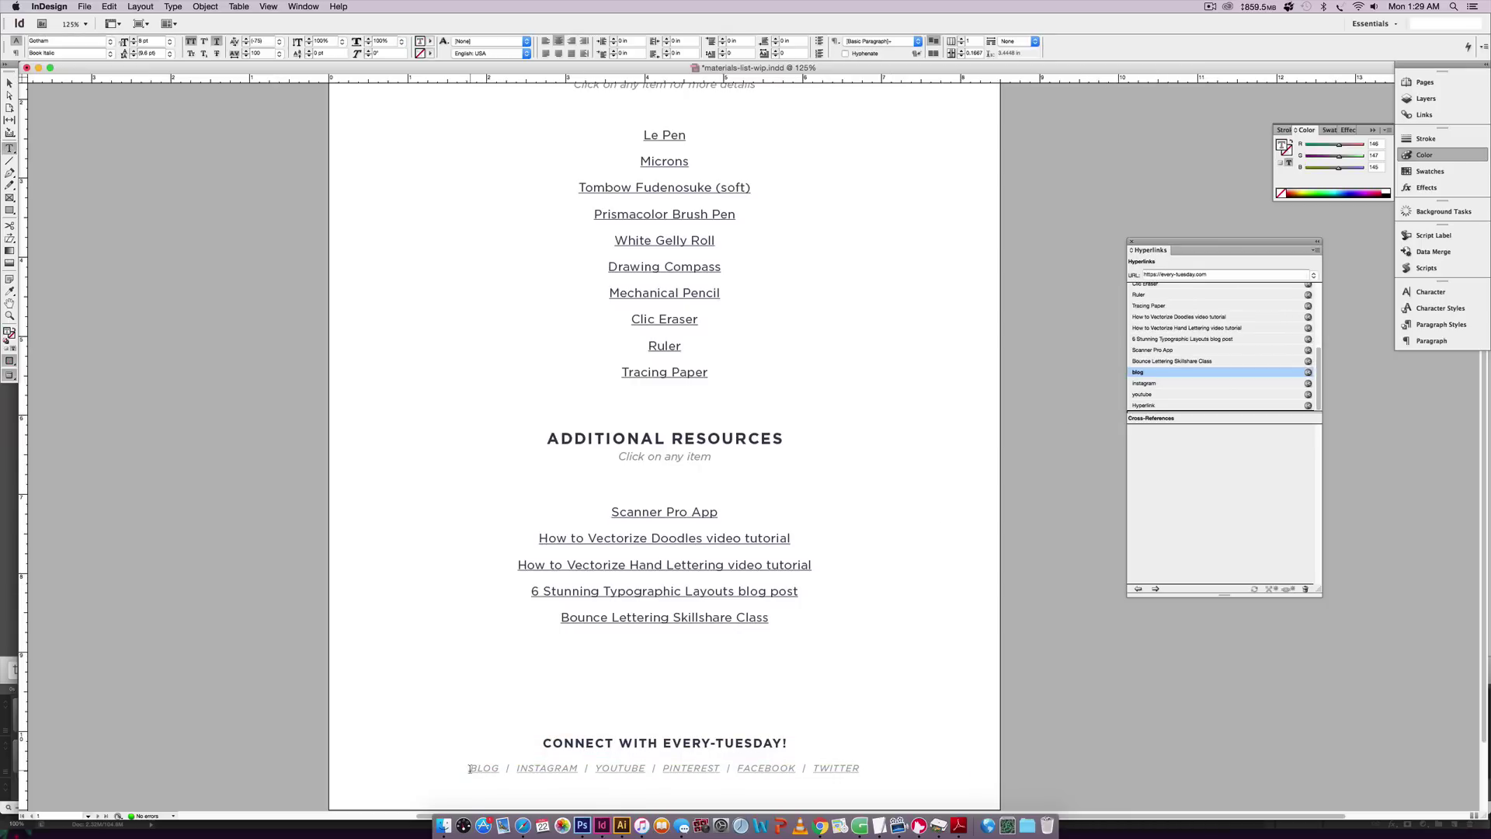
drag(470, 767, 498, 769)
click(1305, 588)
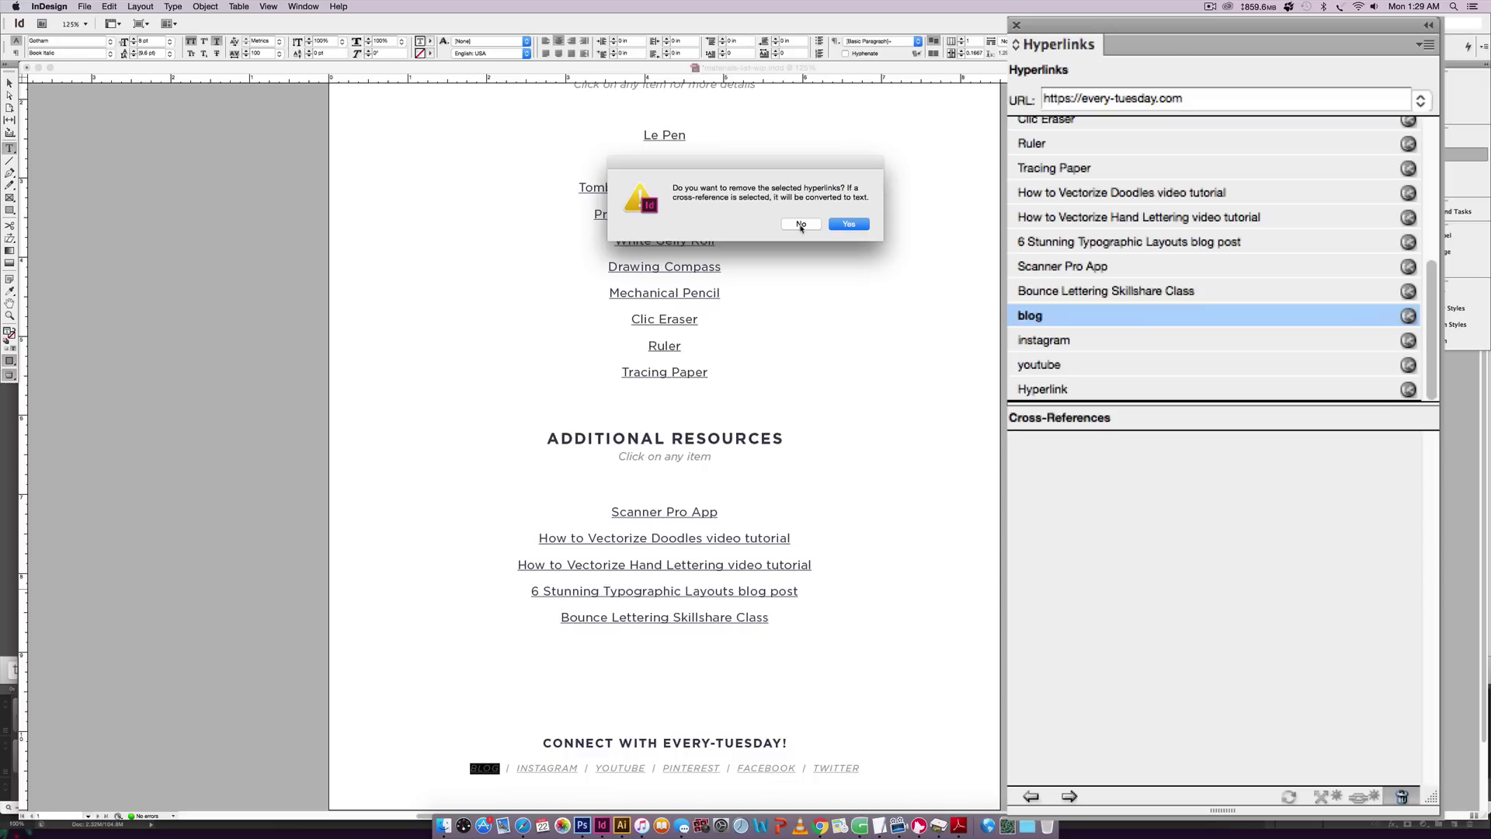
click(847, 225)
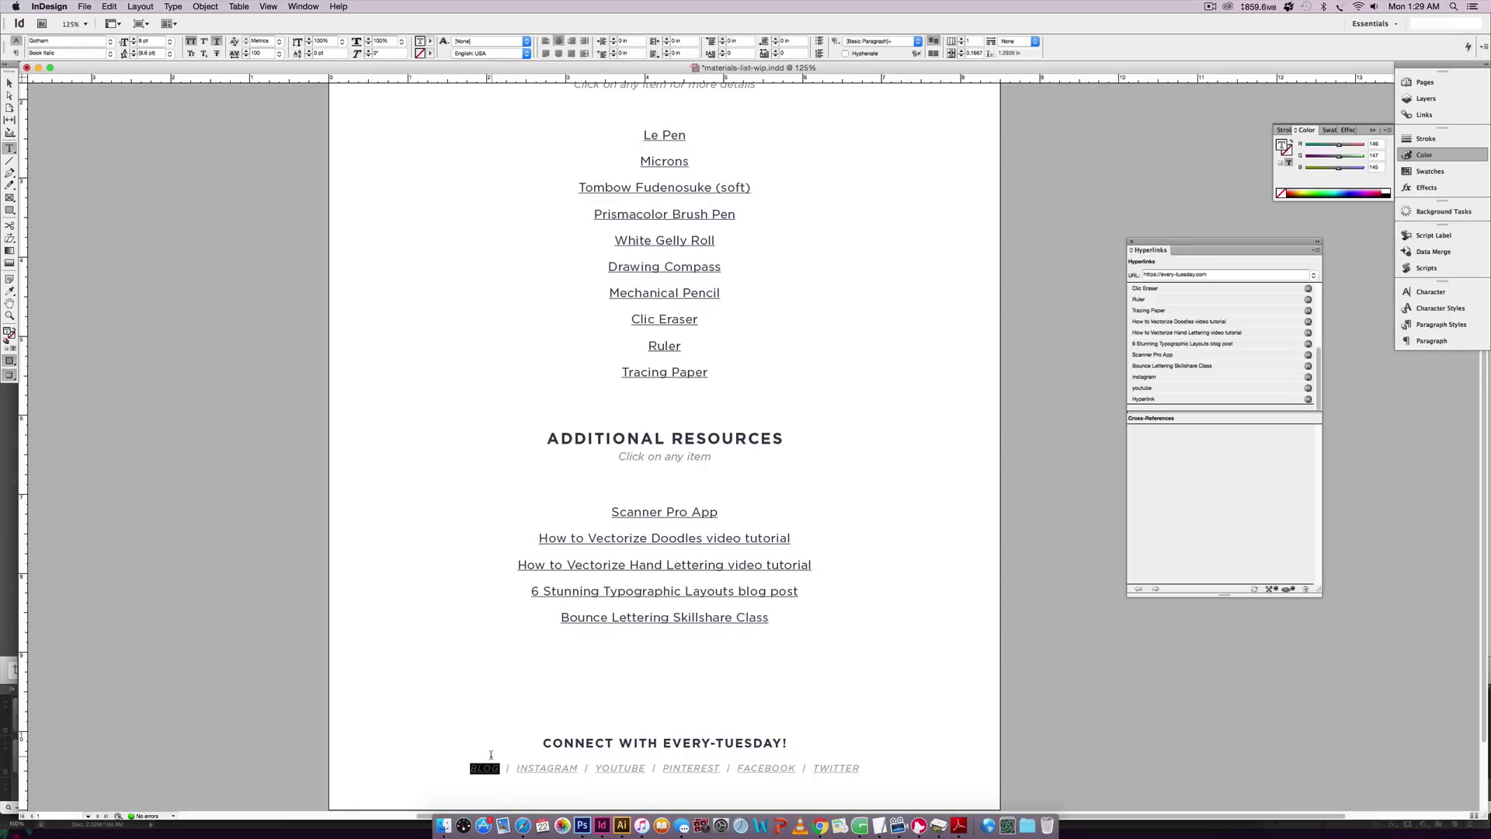
click(1288, 589)
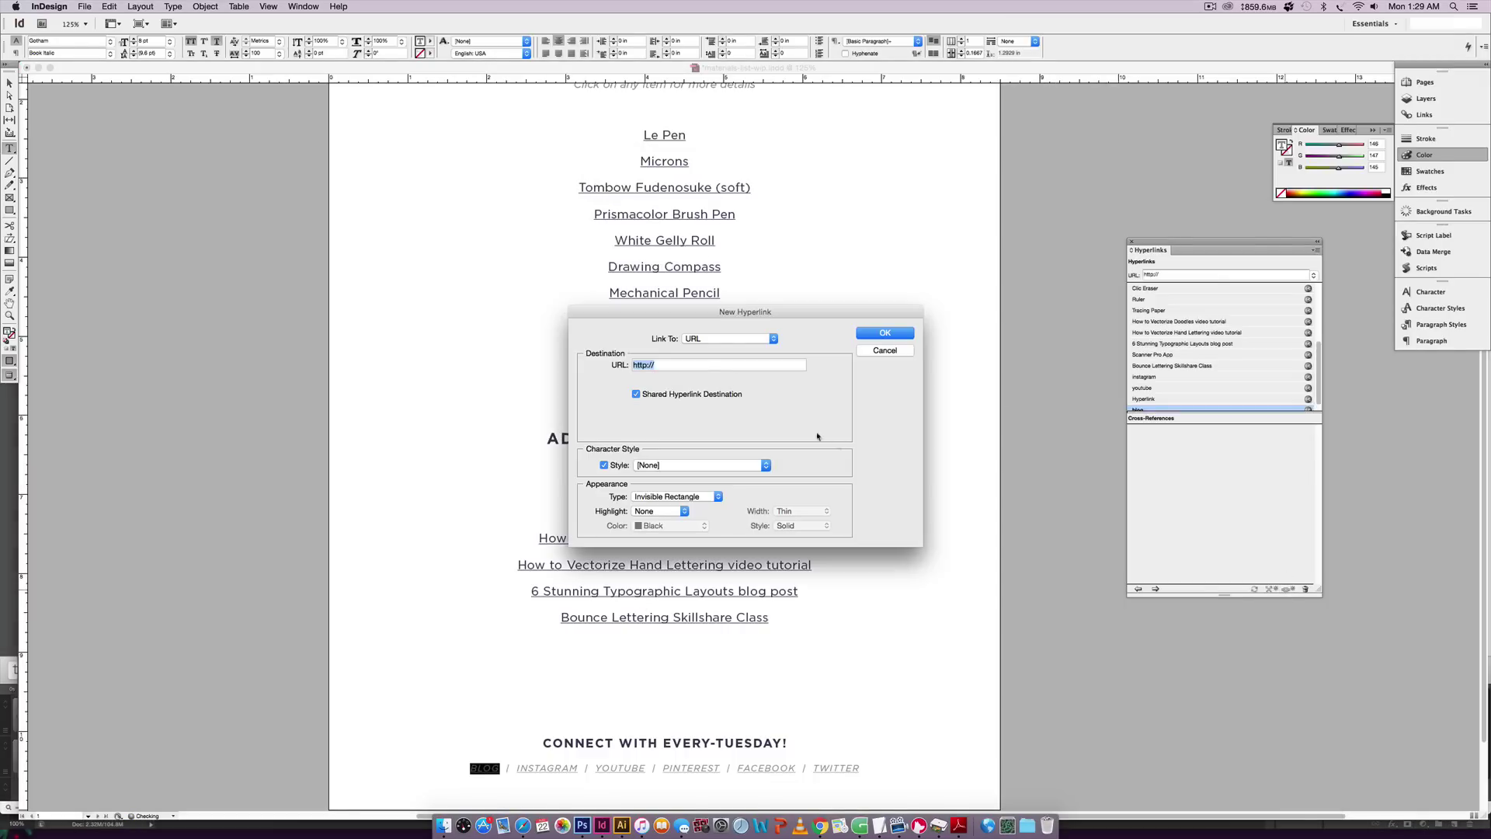
text(https://every-tuesday.com)
key(Return)
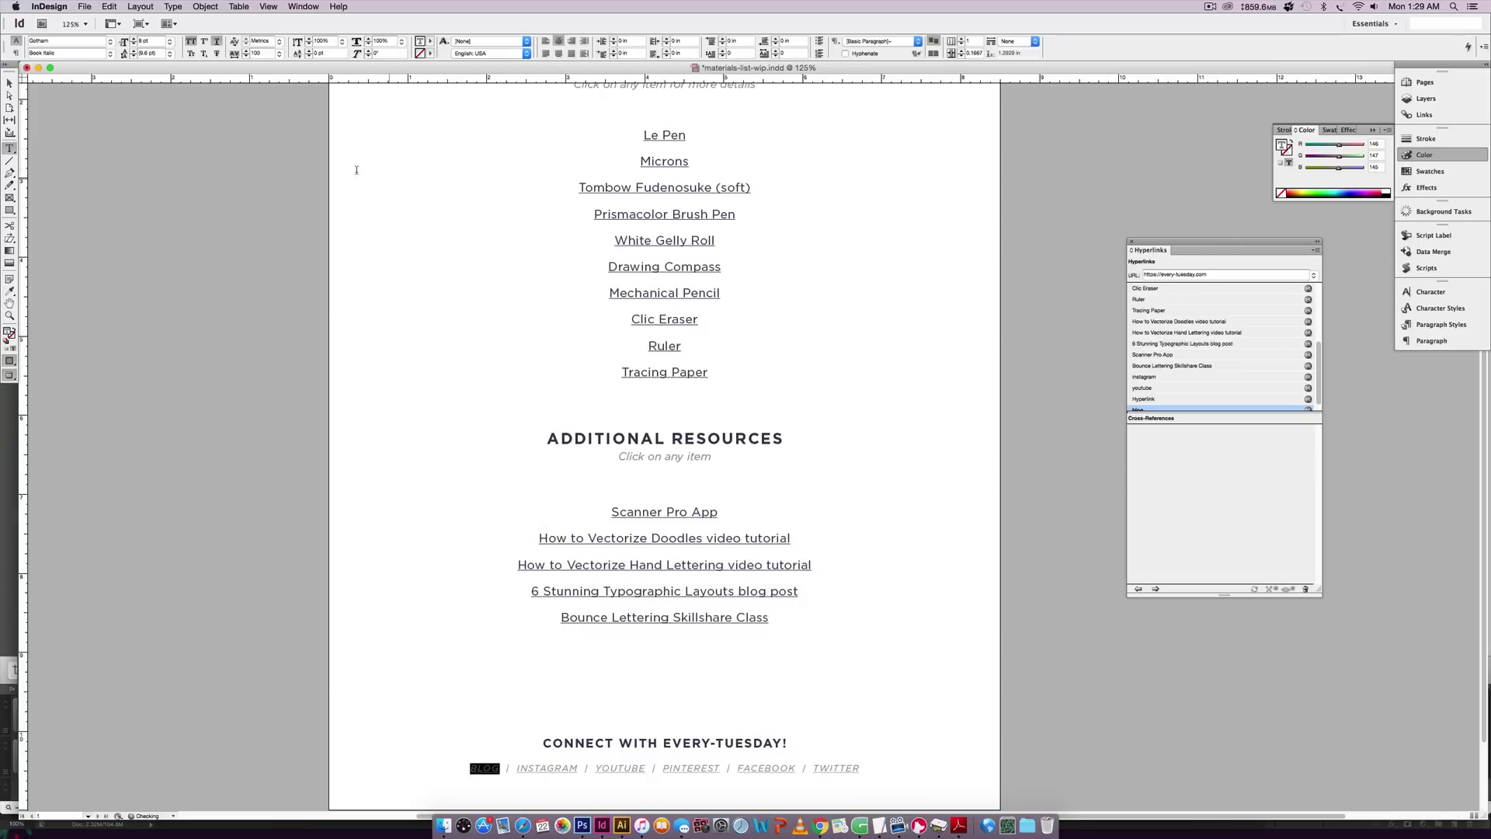
click(10, 83)
click(952, 226)
click(1045, 130)
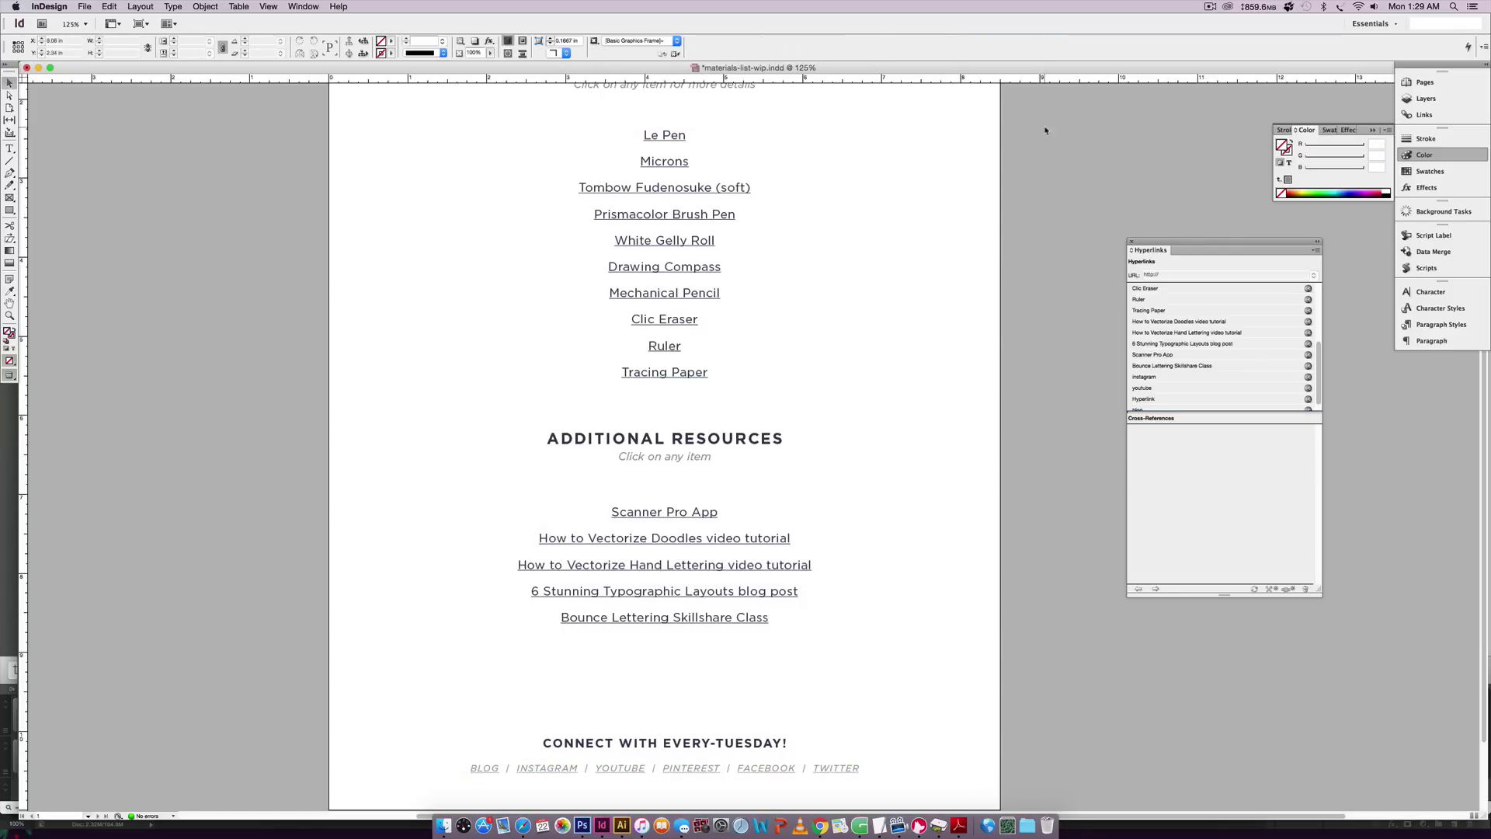
Start exporting with the file name 'example' and the Adobe PDF (Interactive) format.
click(84, 6)
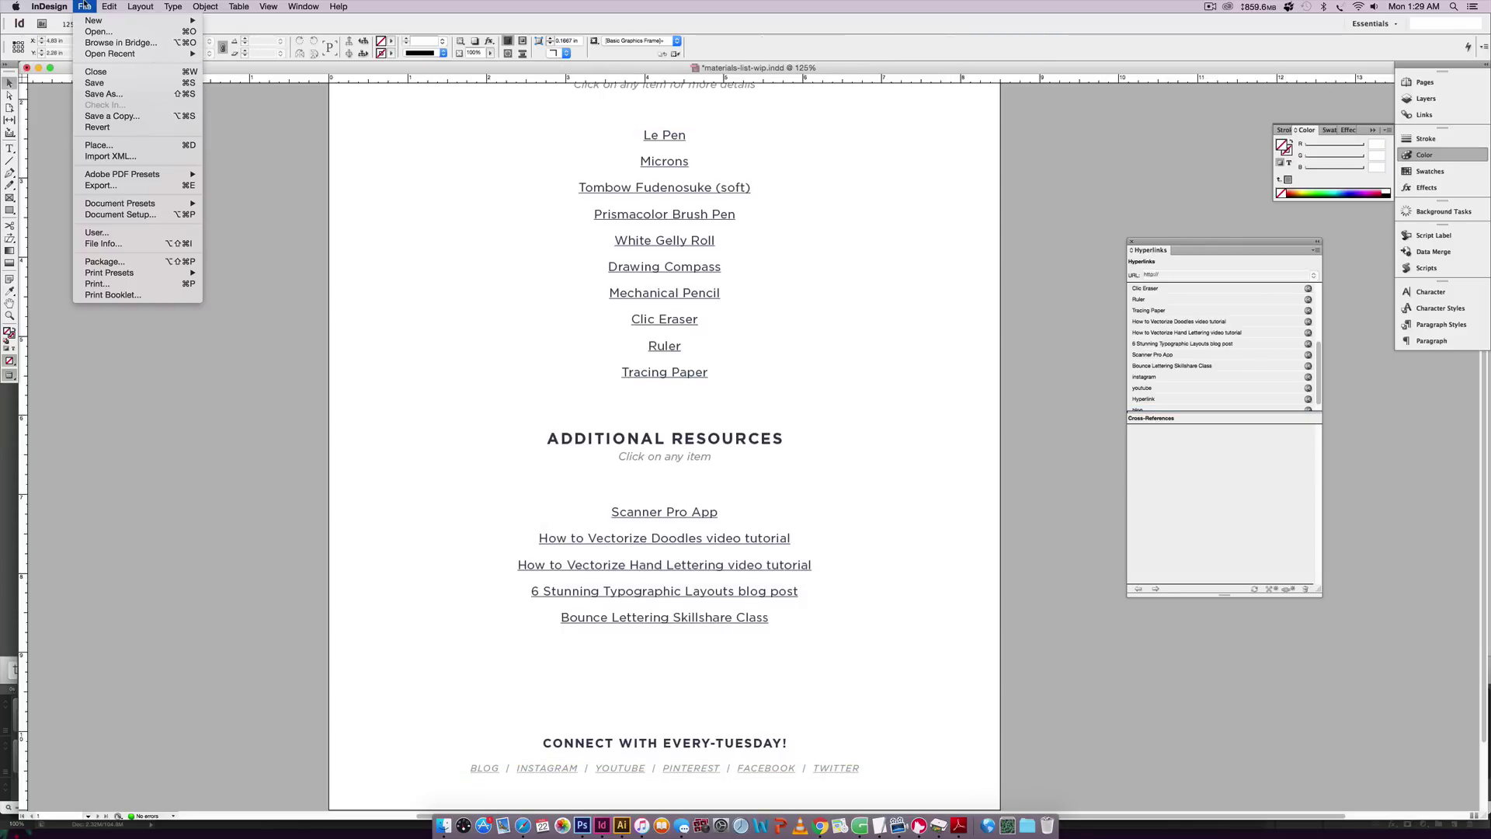
mouse_move(133, 201)
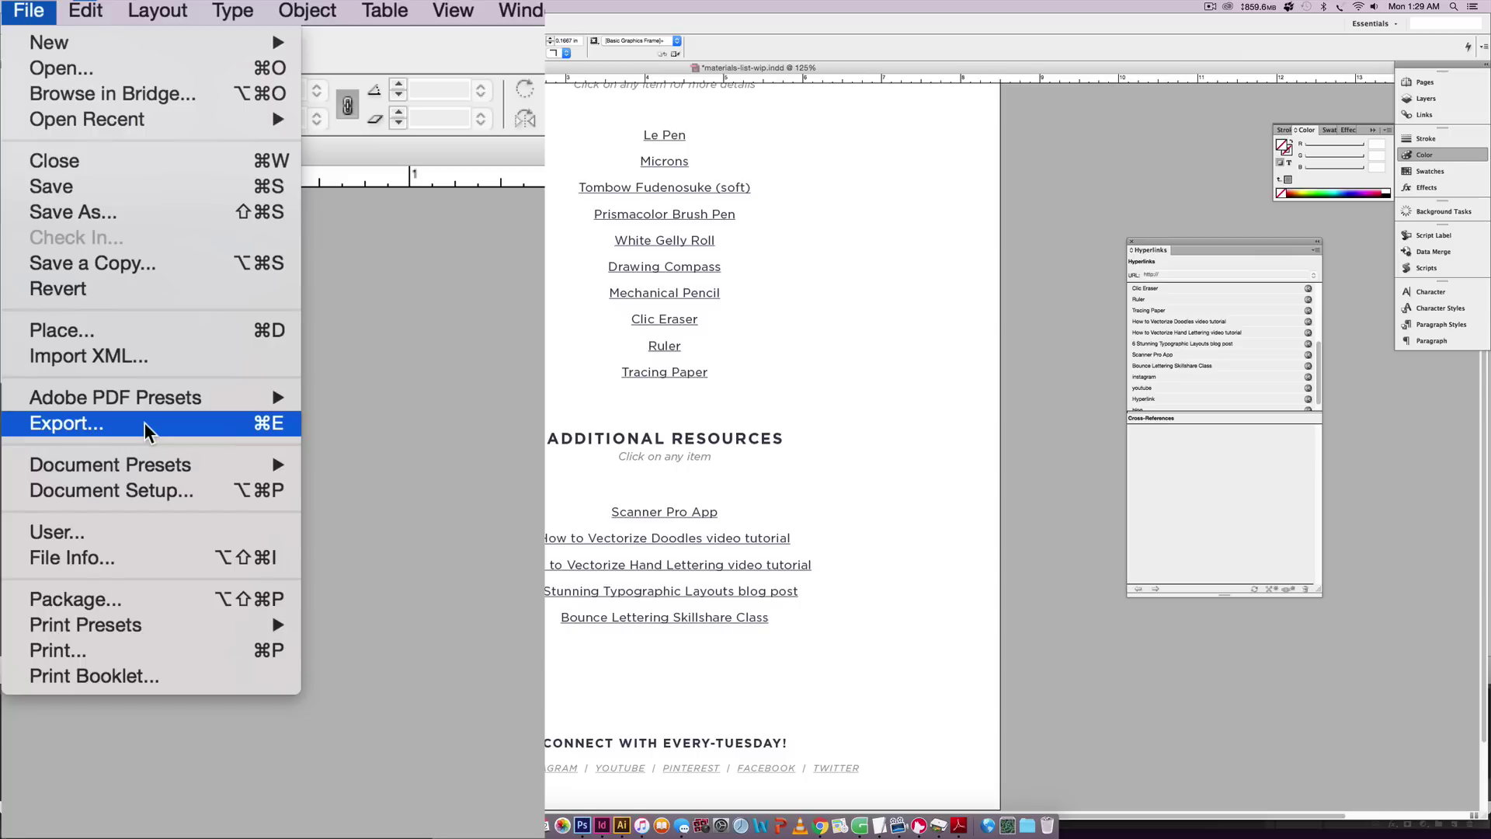
mouse_move(96, 402)
click(62, 432)
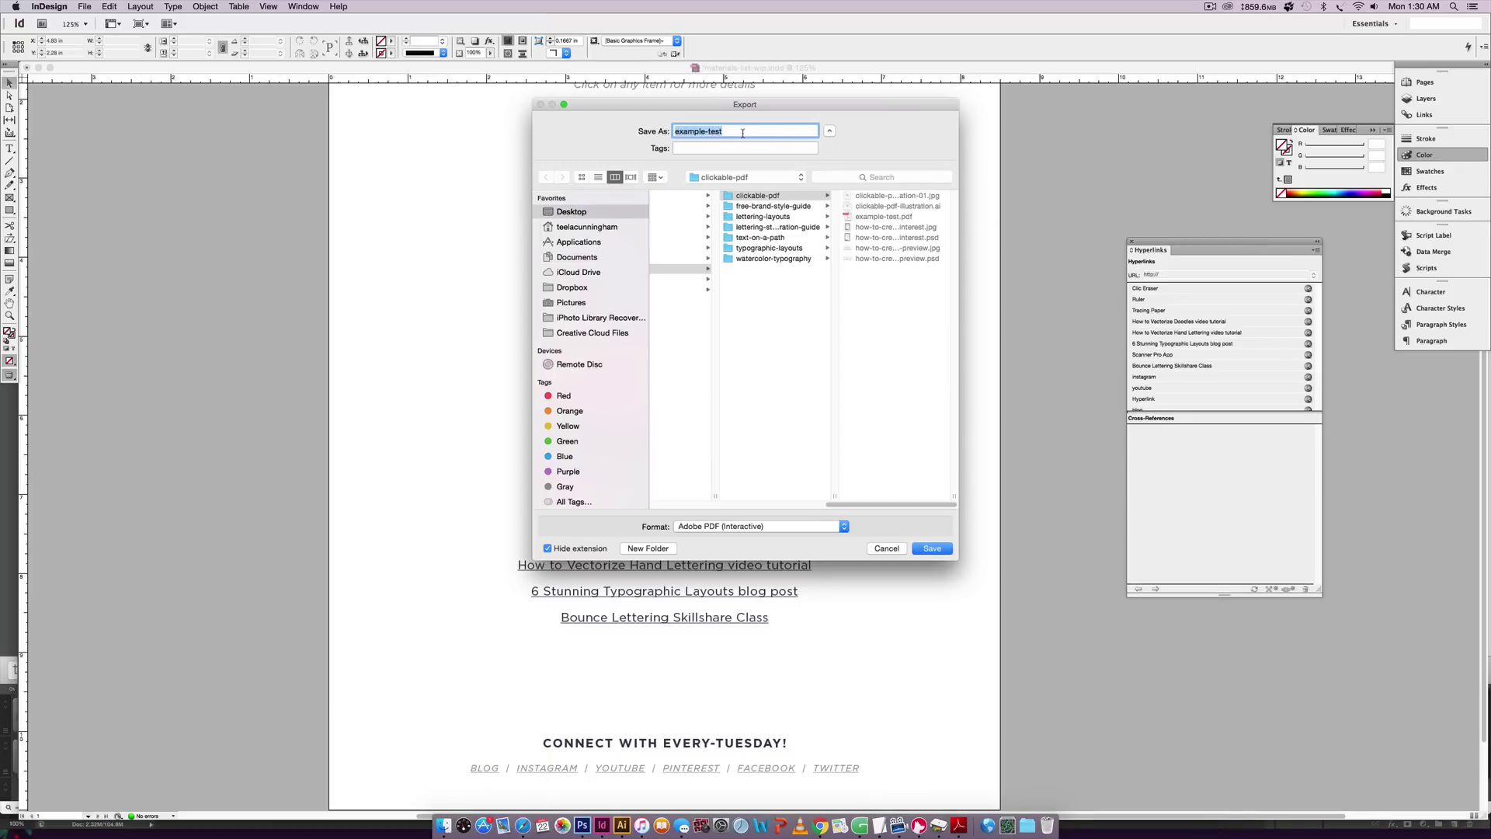
key(Right)
key(BackSpace)
key(BackSpace)
key(BackSpace)
key(BackSpace)
key(BackSpace)
click(705, 527)
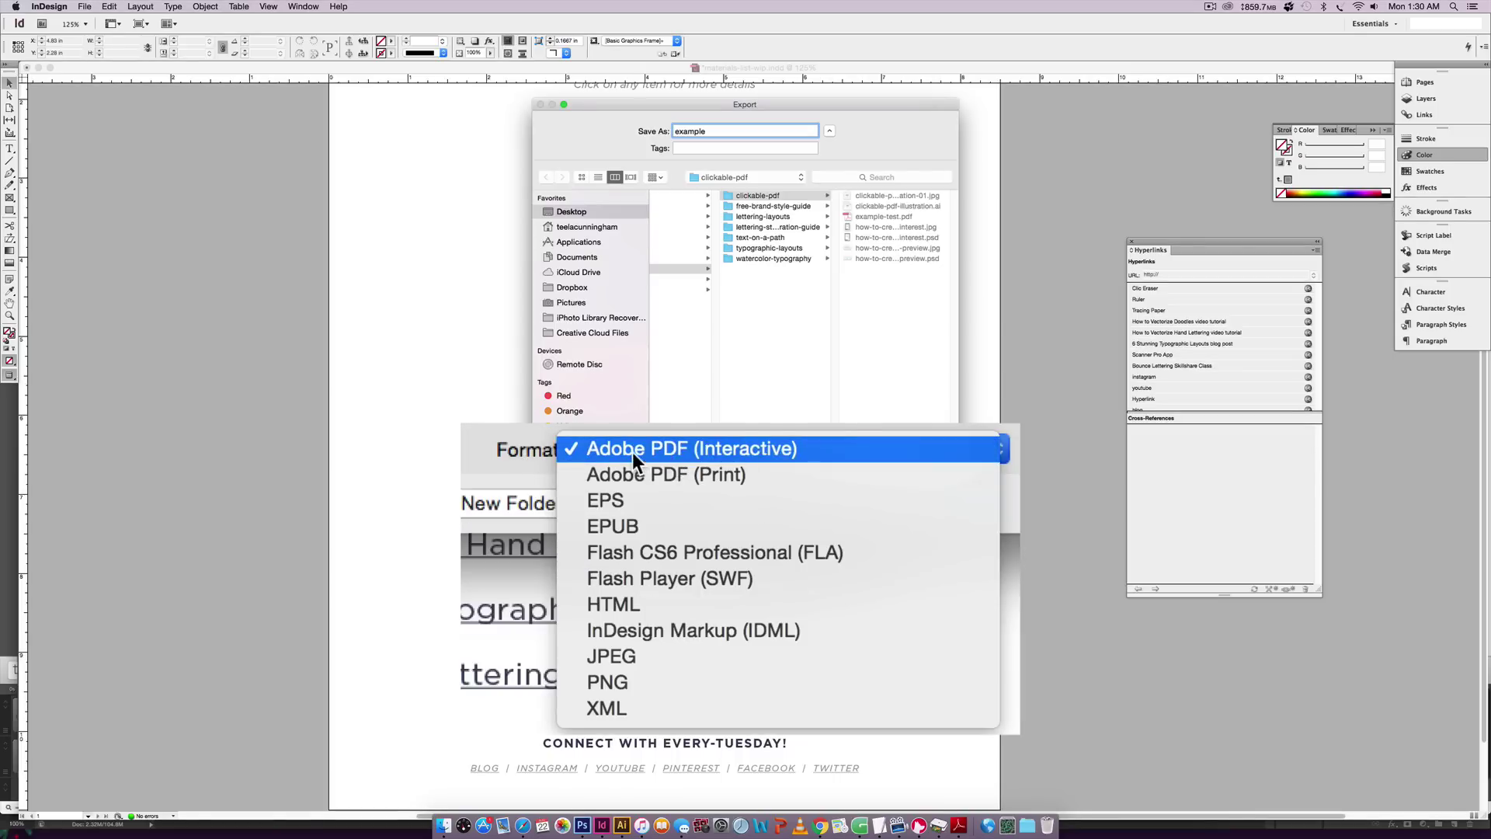
click(741, 474)
click(729, 449)
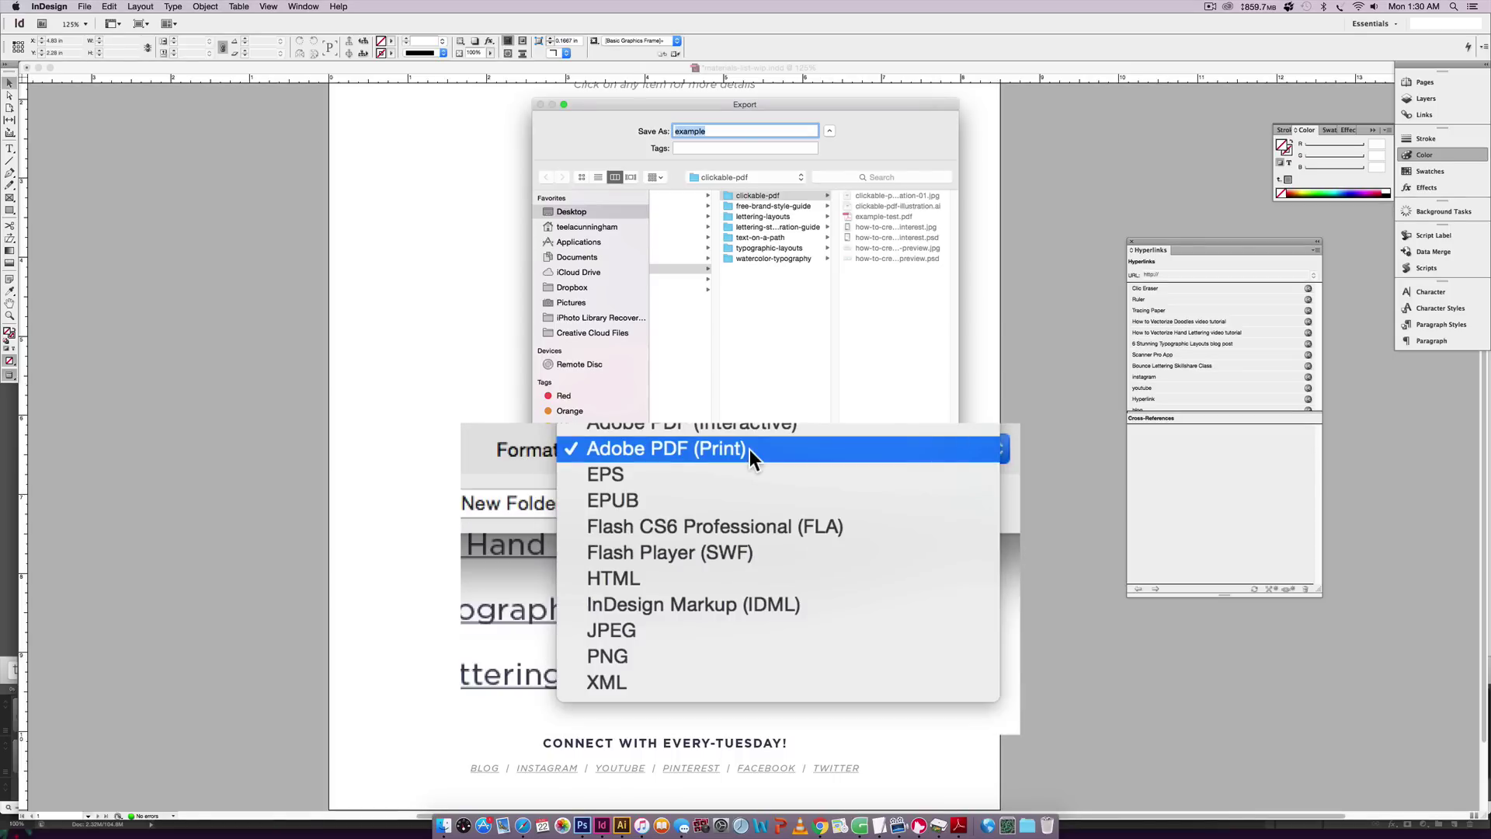
click(750, 425)
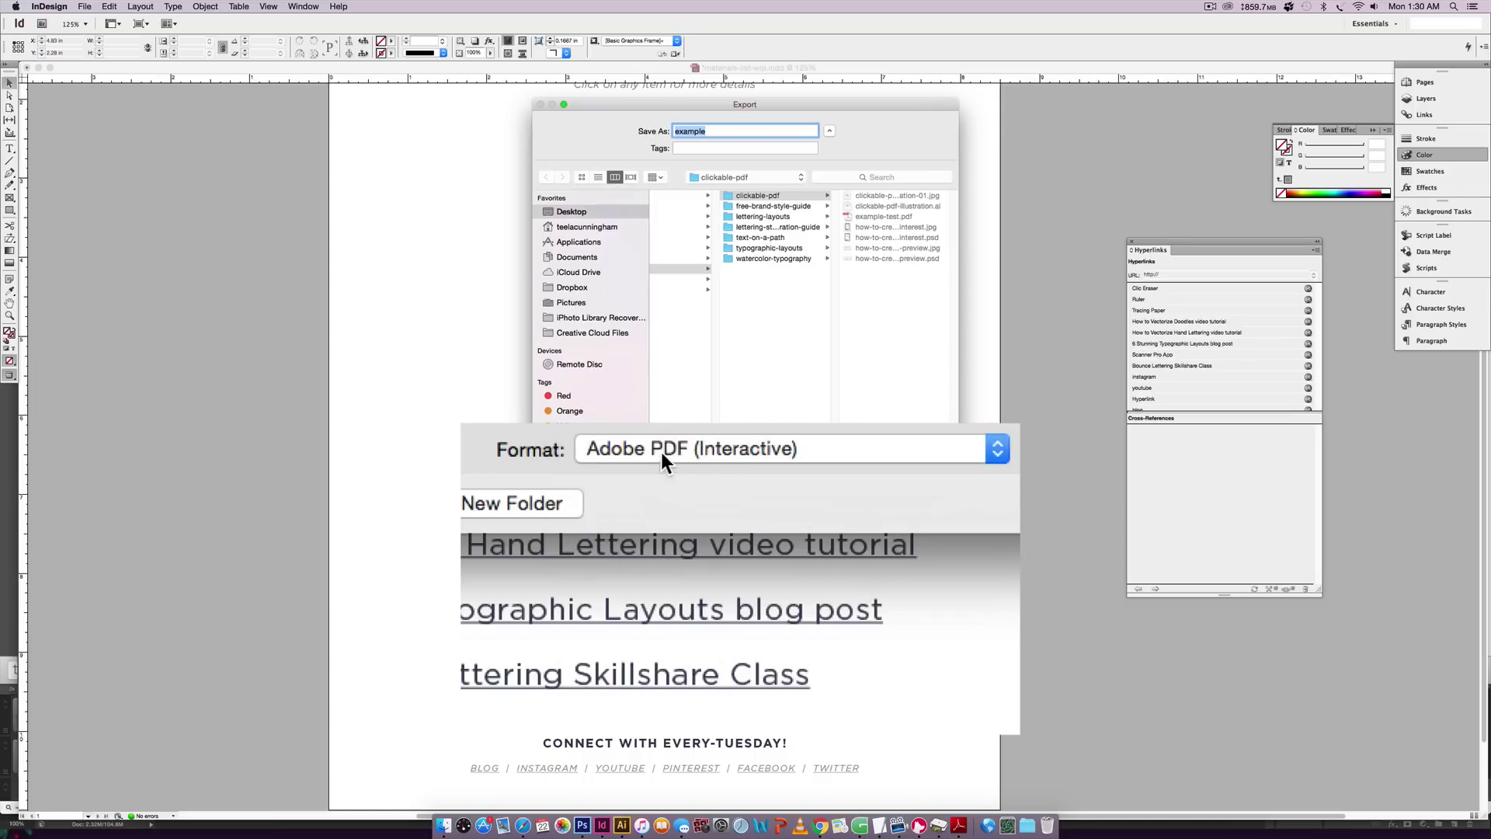
Save, keep image resolution at 144 ppi with View After Exporting, and export the PDF.
click(919, 514)
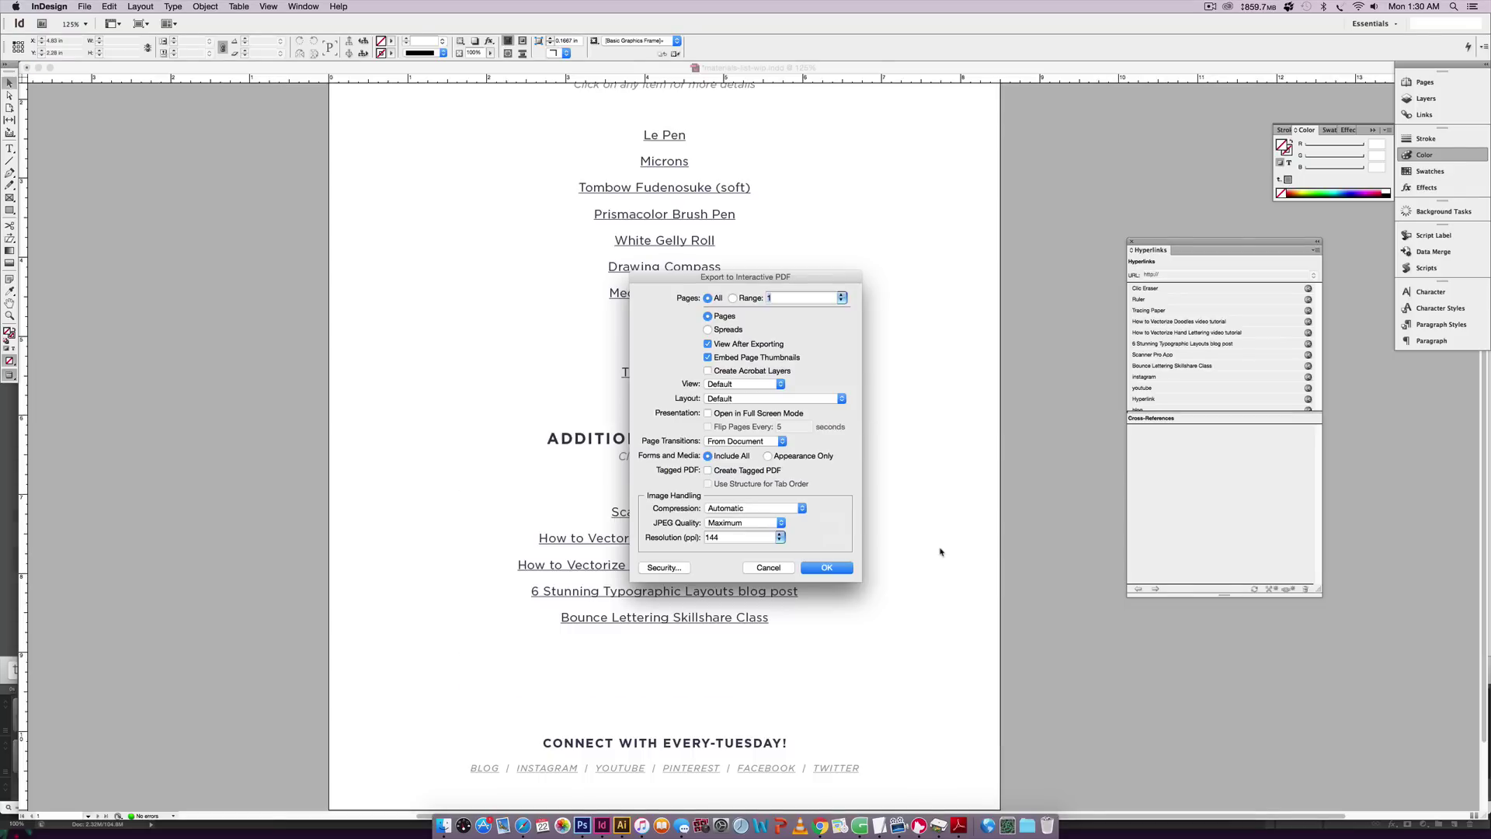
drag(793, 277, 776, 268)
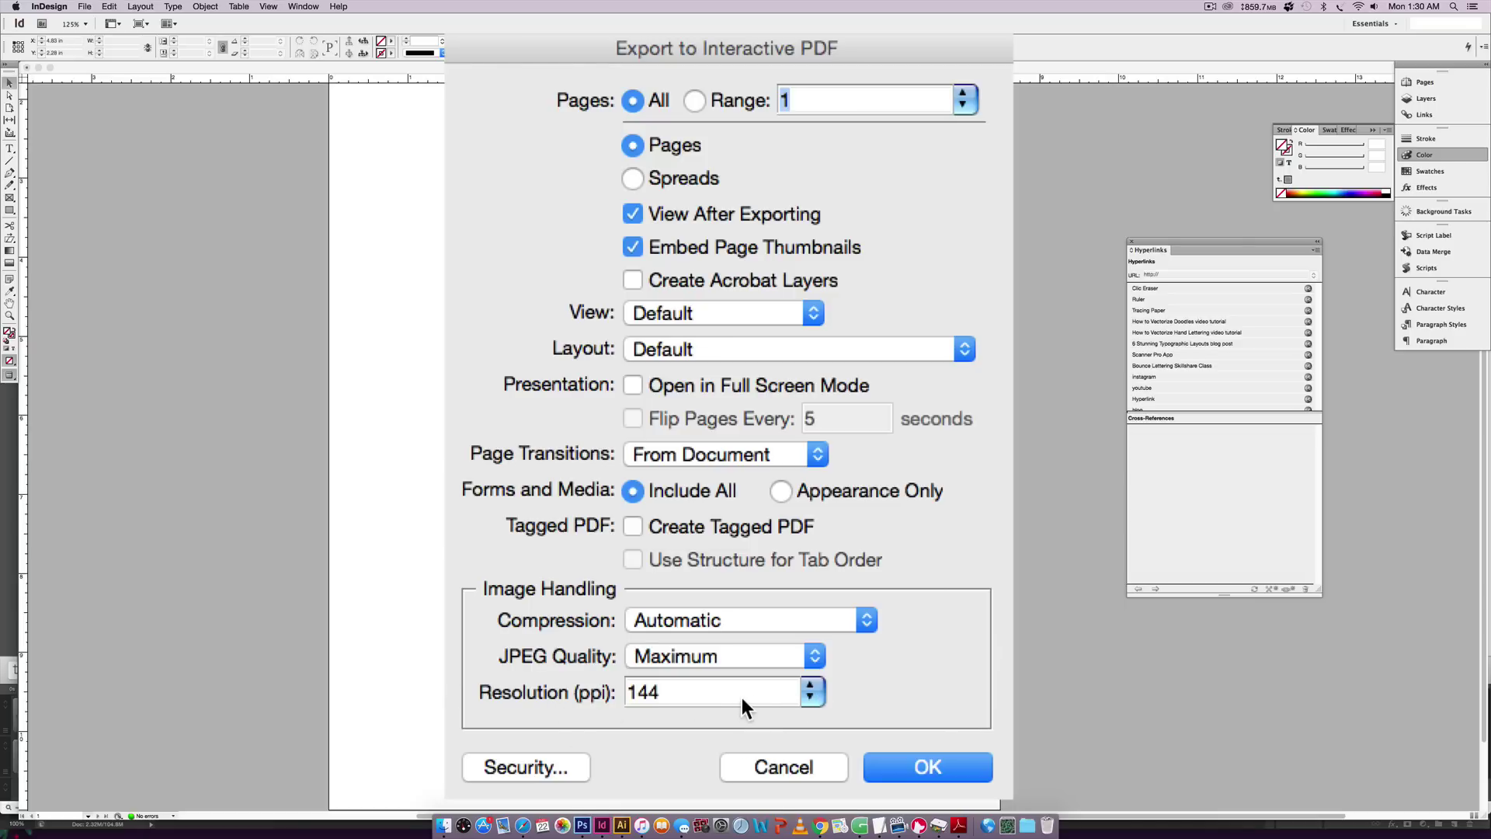
click(788, 694)
click(807, 691)
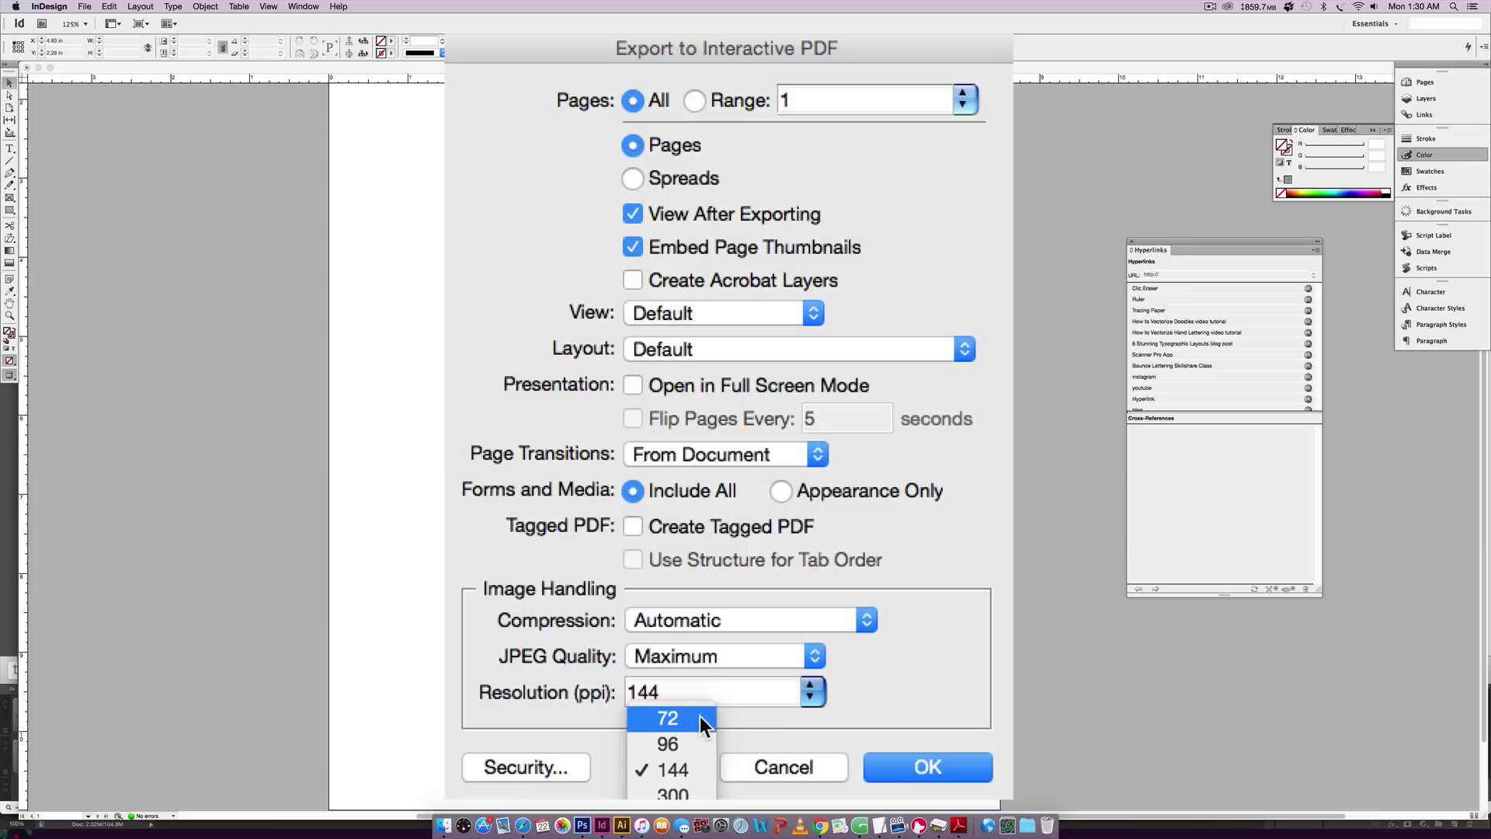
click(683, 771)
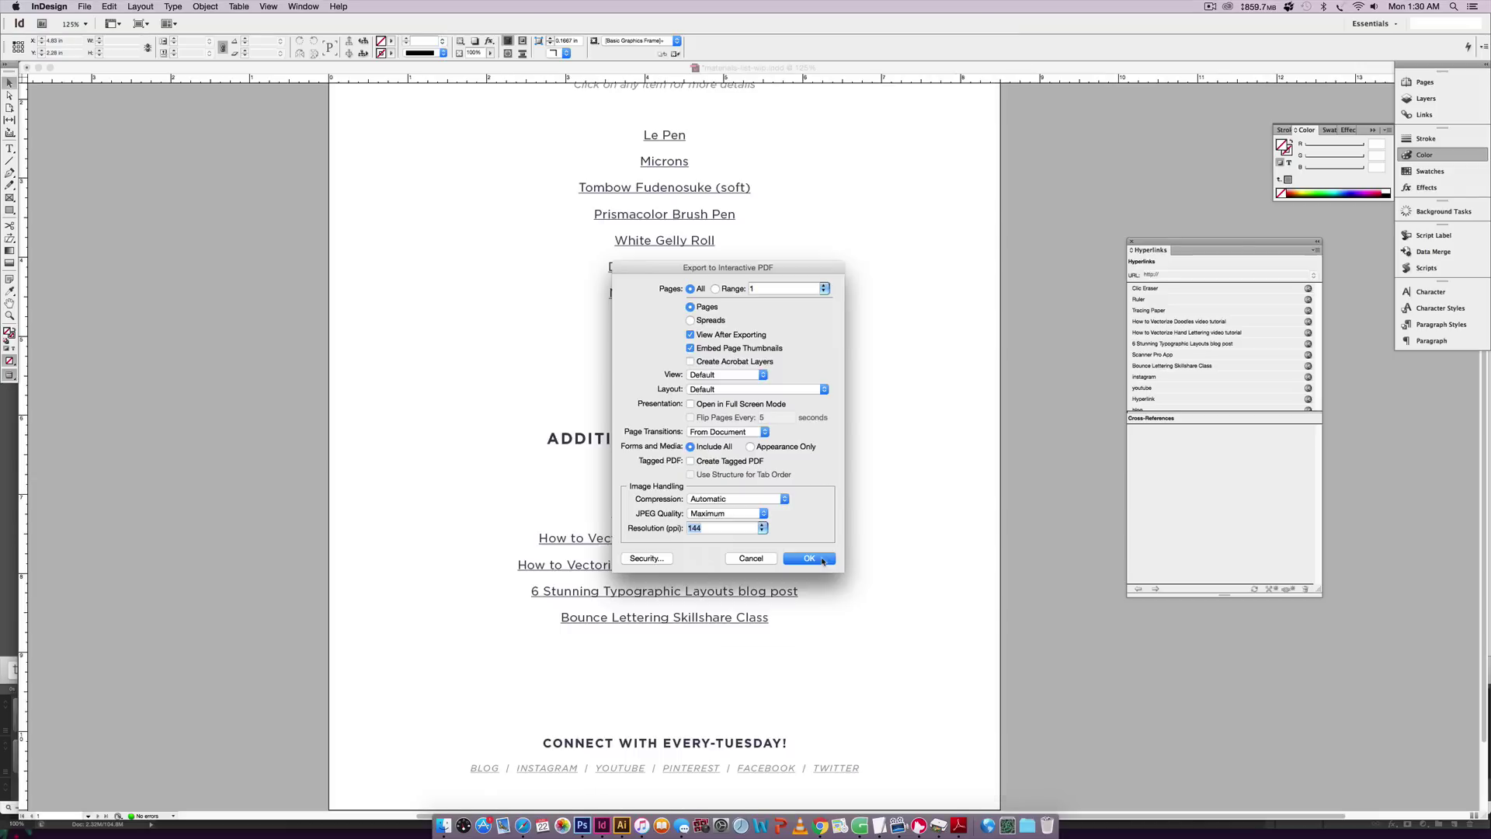
click(823, 559)
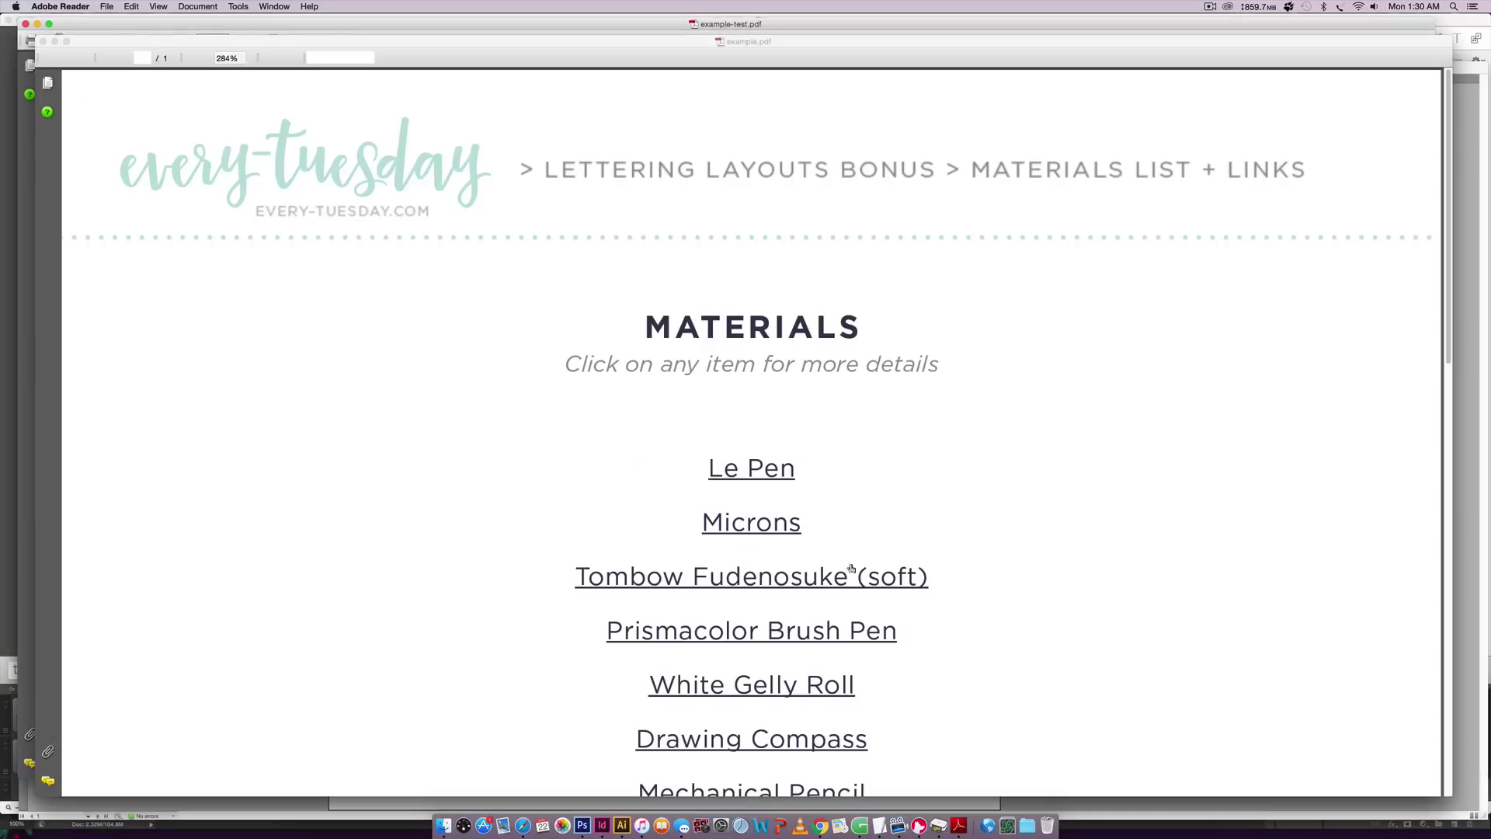
Fit the page to the window and test the logo and BLOG links.
key(super+0)
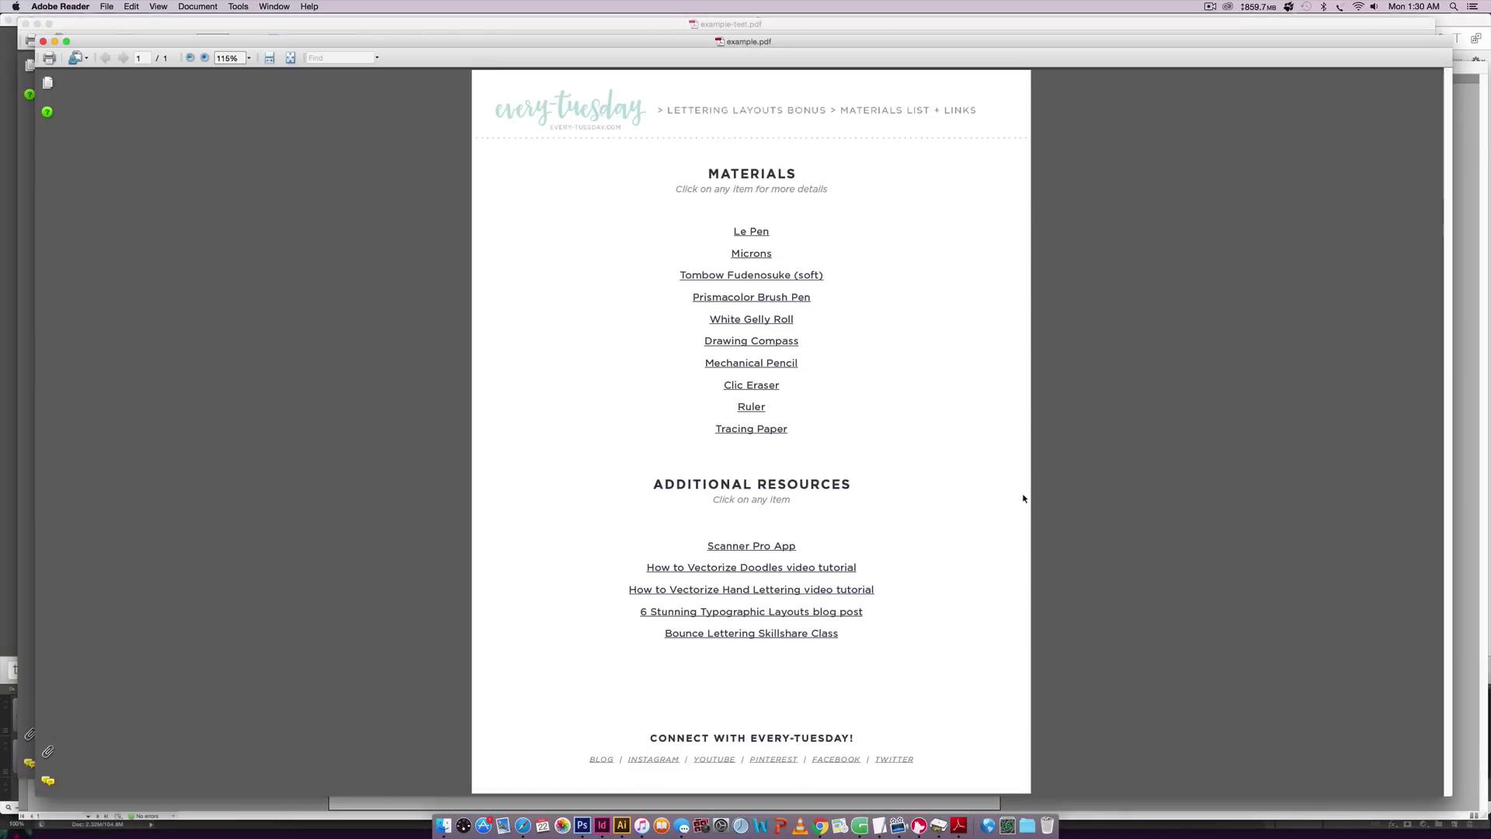
click(583, 112)
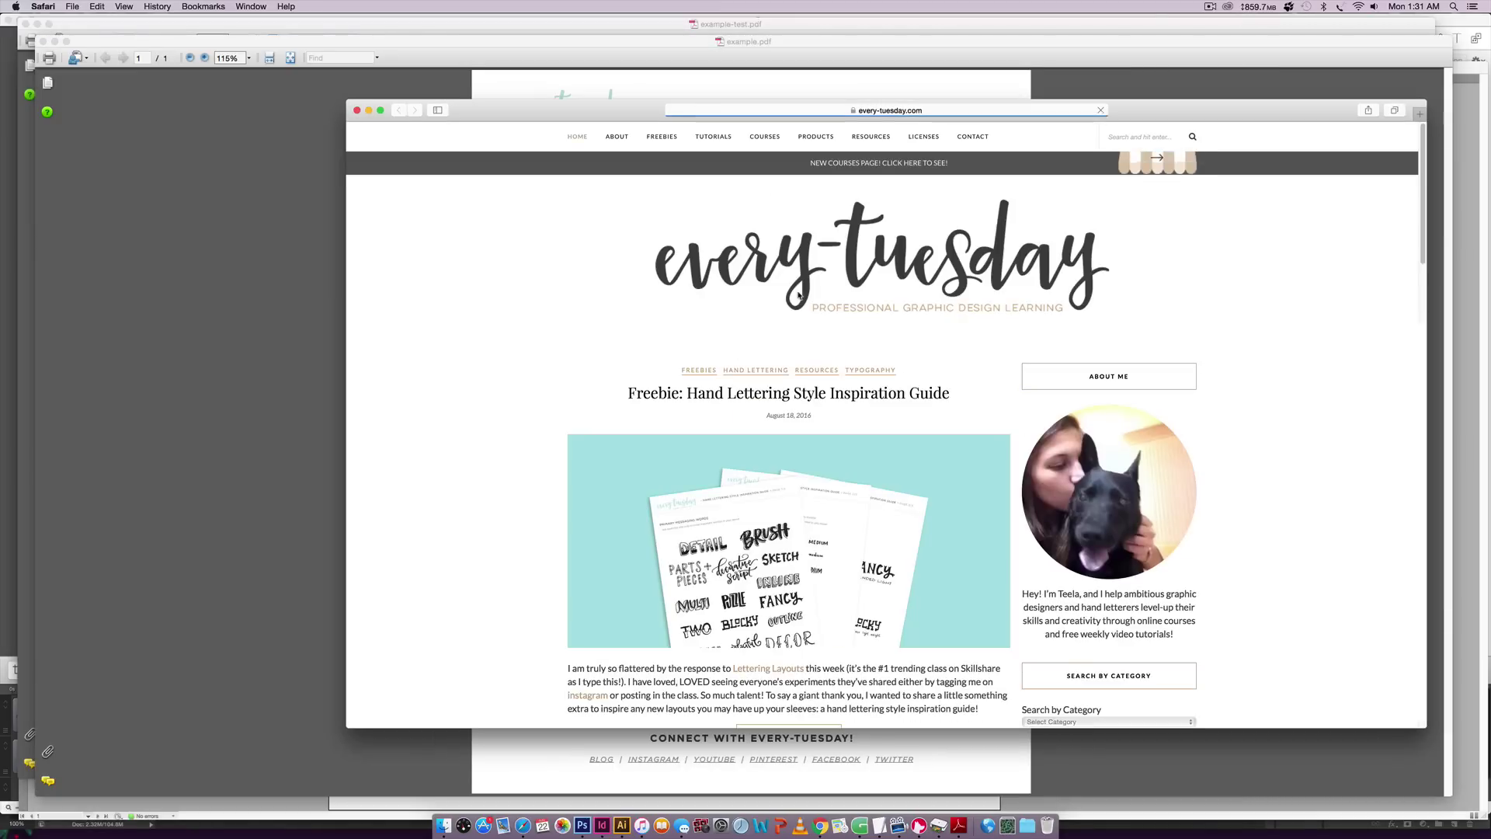
click(357, 111)
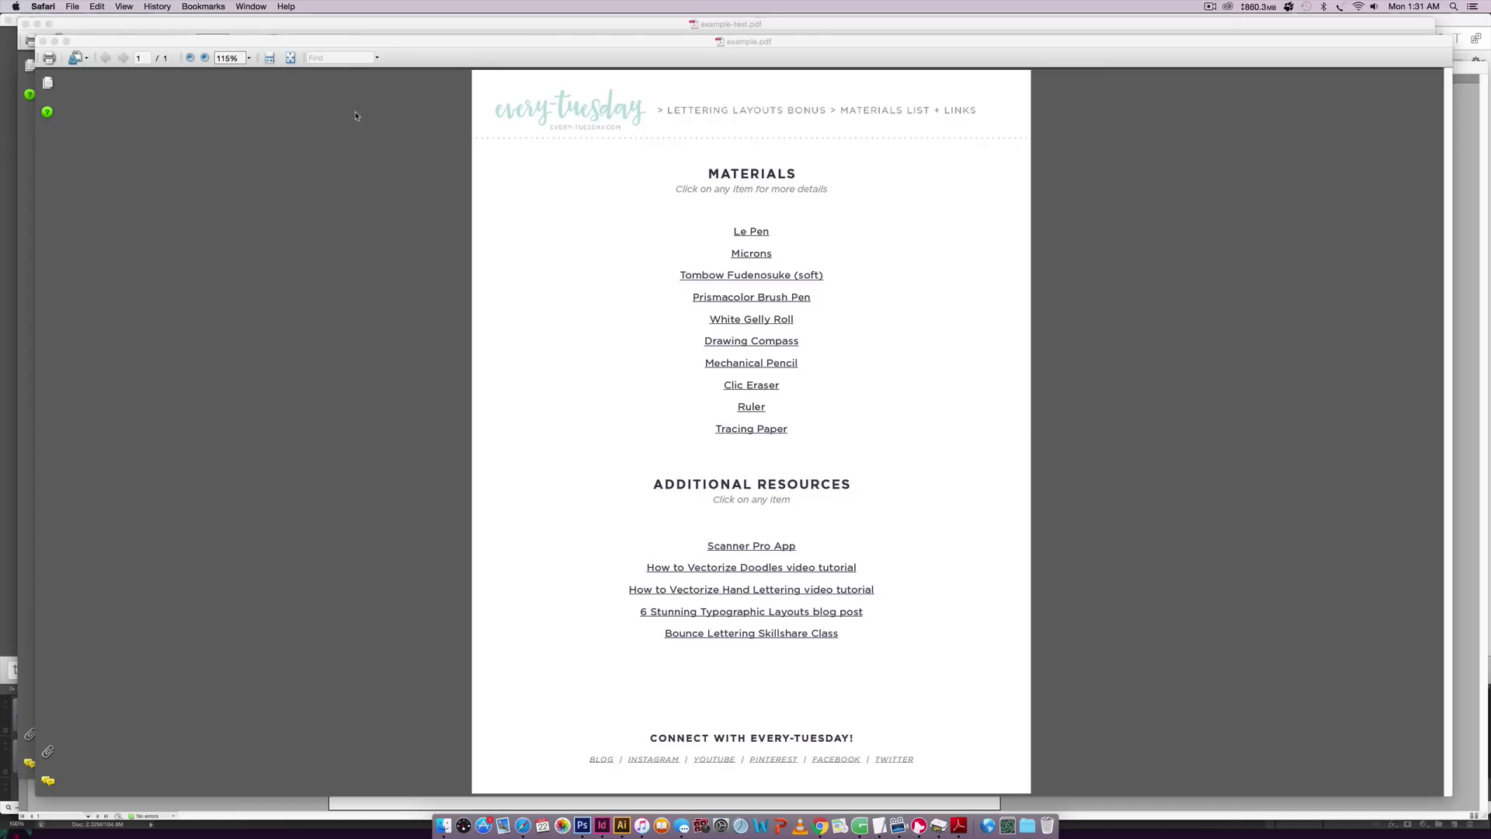
click(601, 760)
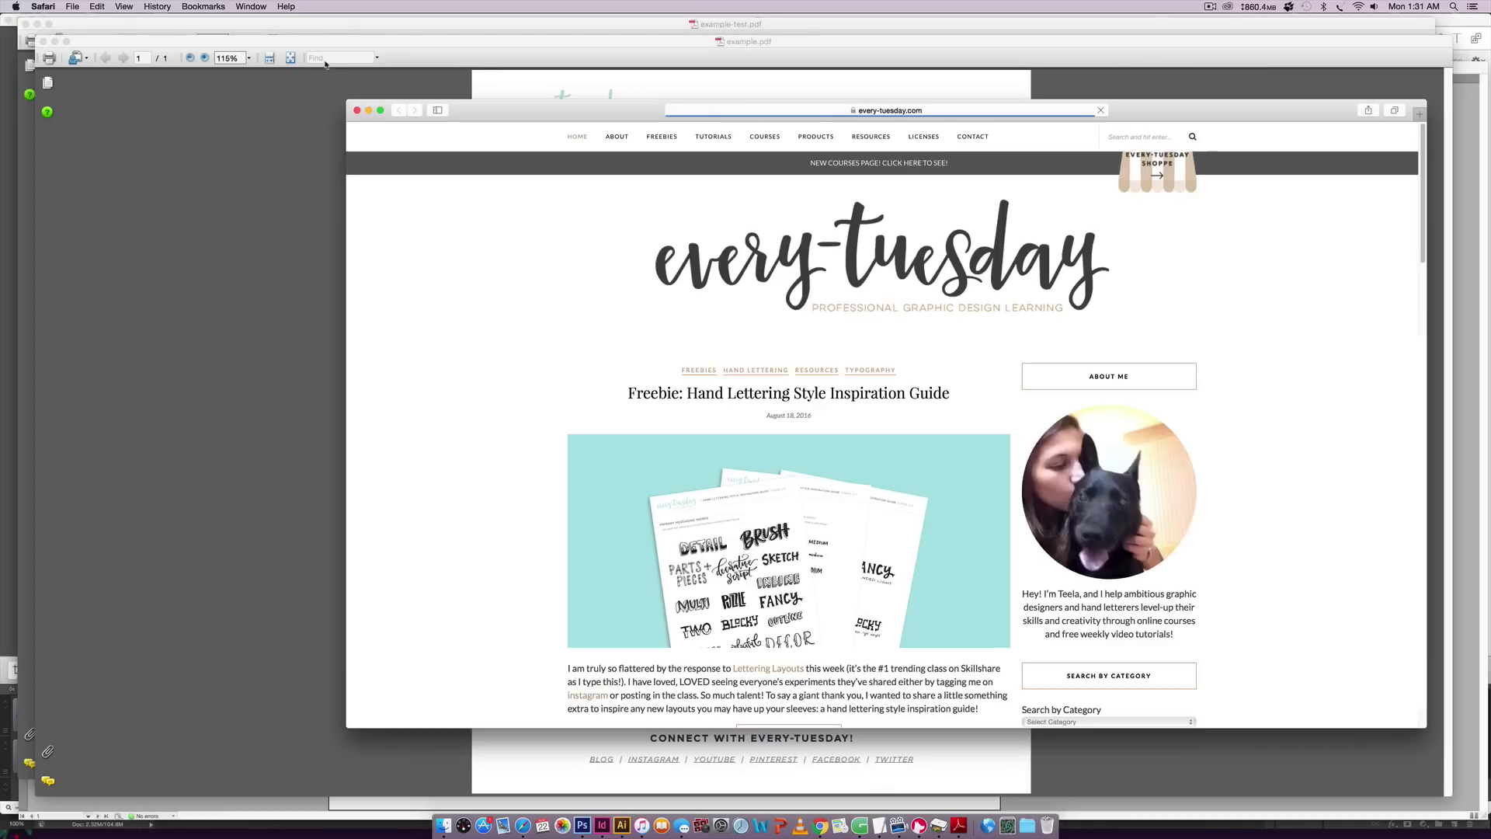
click(356, 110)
Test the INSTAGRAM and YOUTUBE links, allowing each site to open.
click(651, 759)
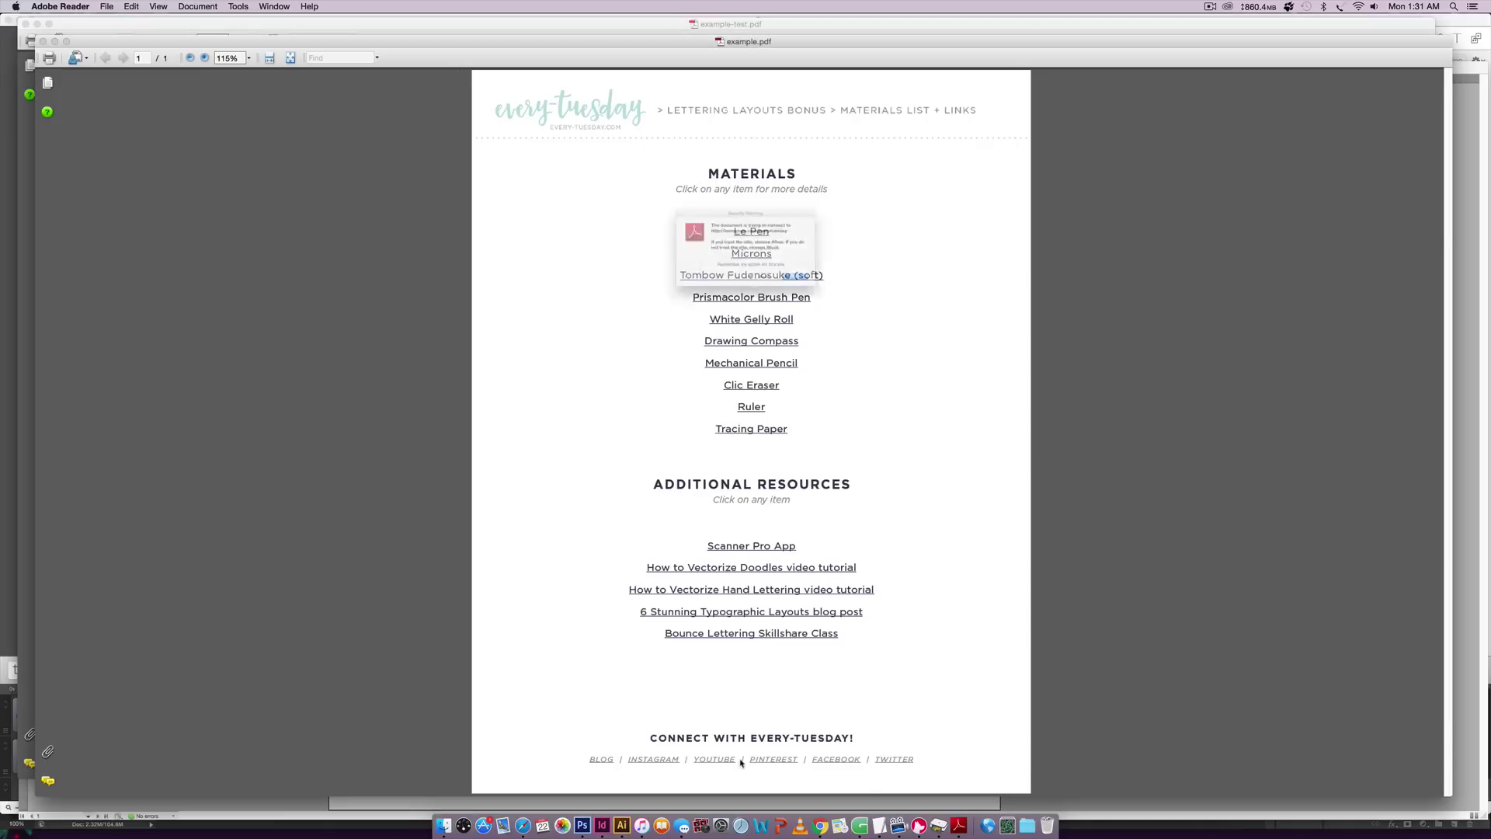
click(778, 304)
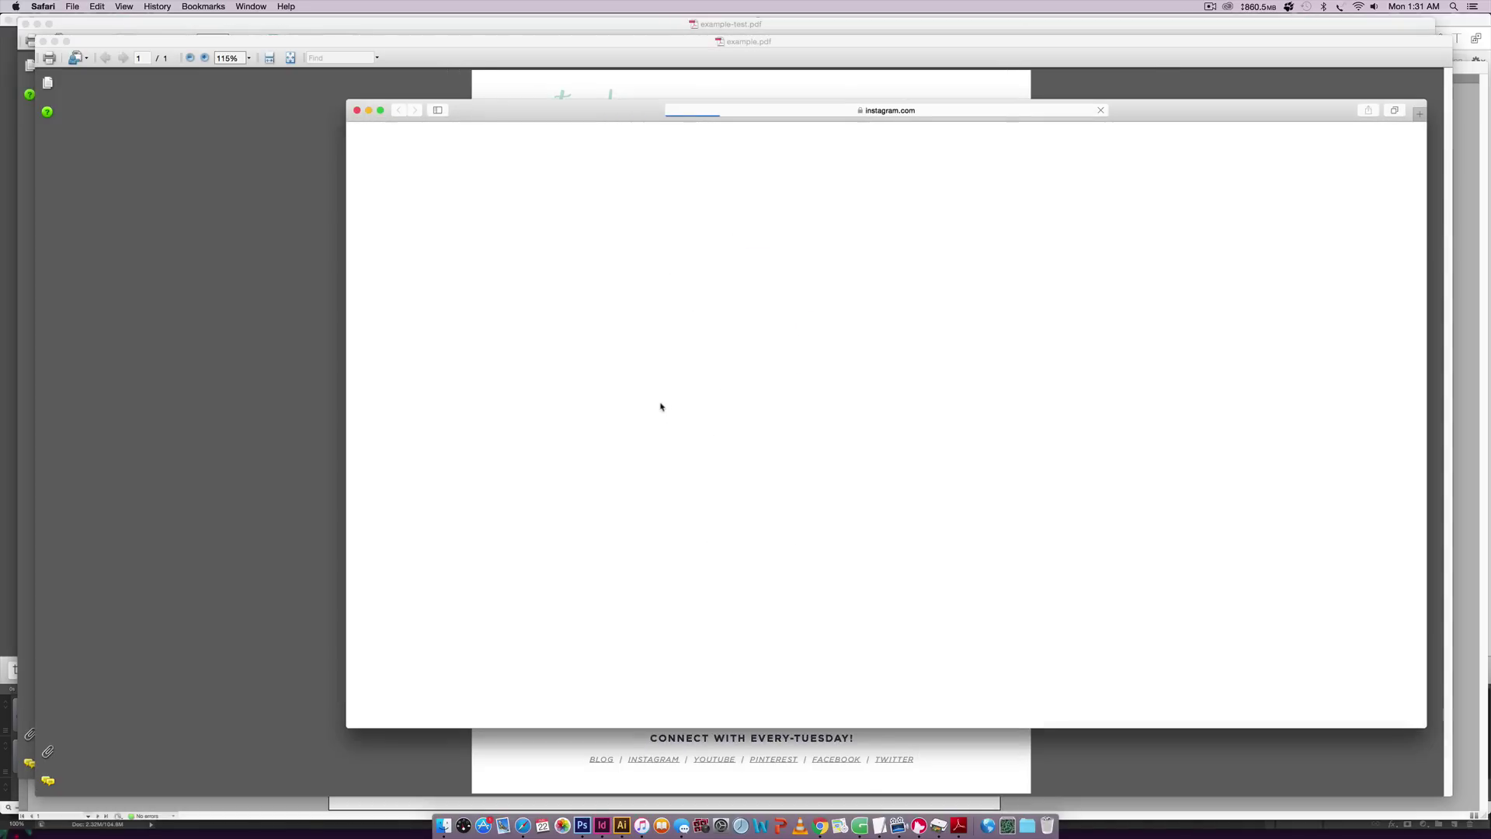
click(358, 110)
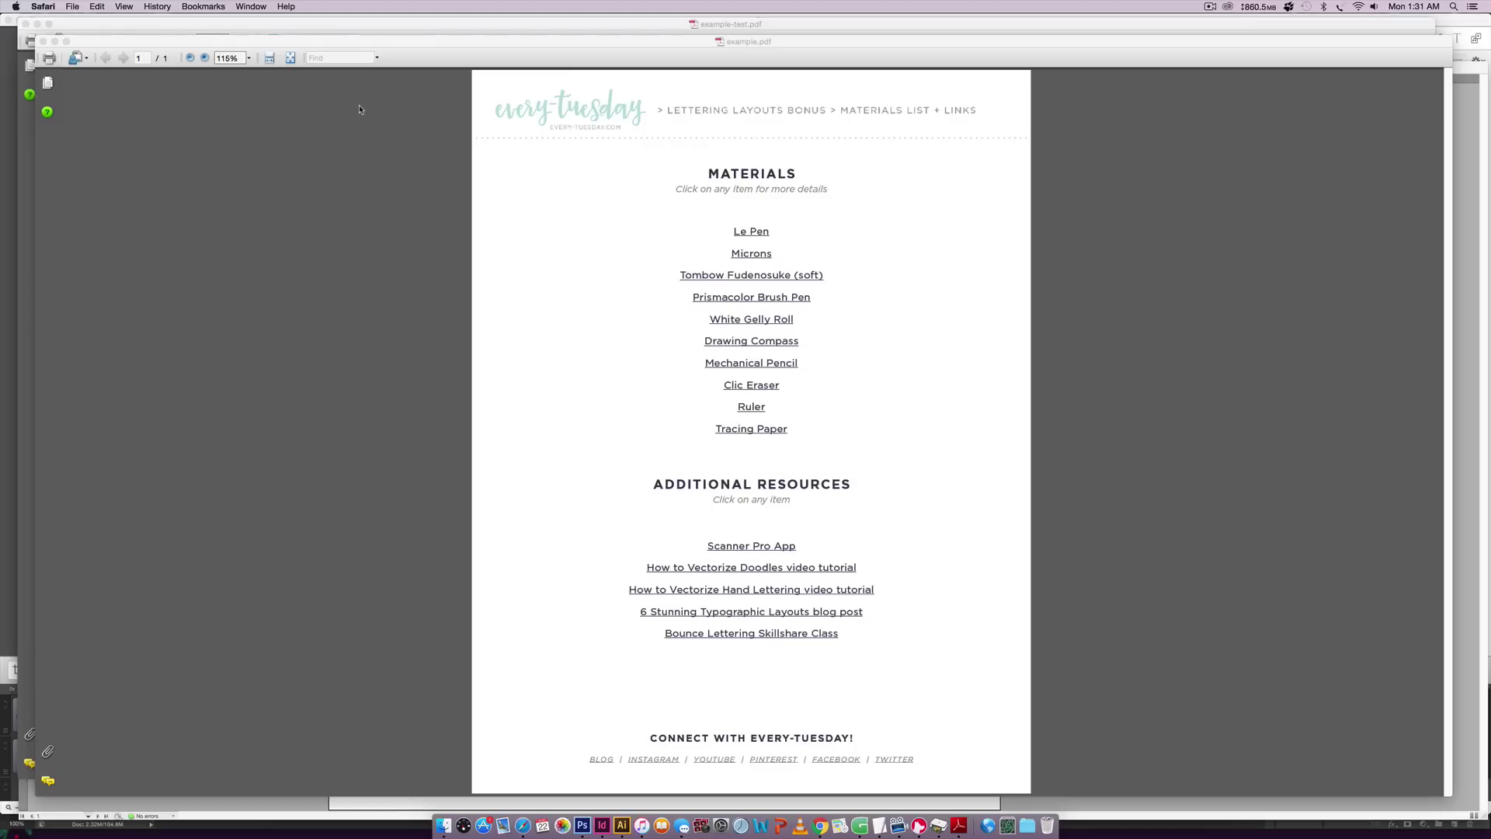
click(703, 759)
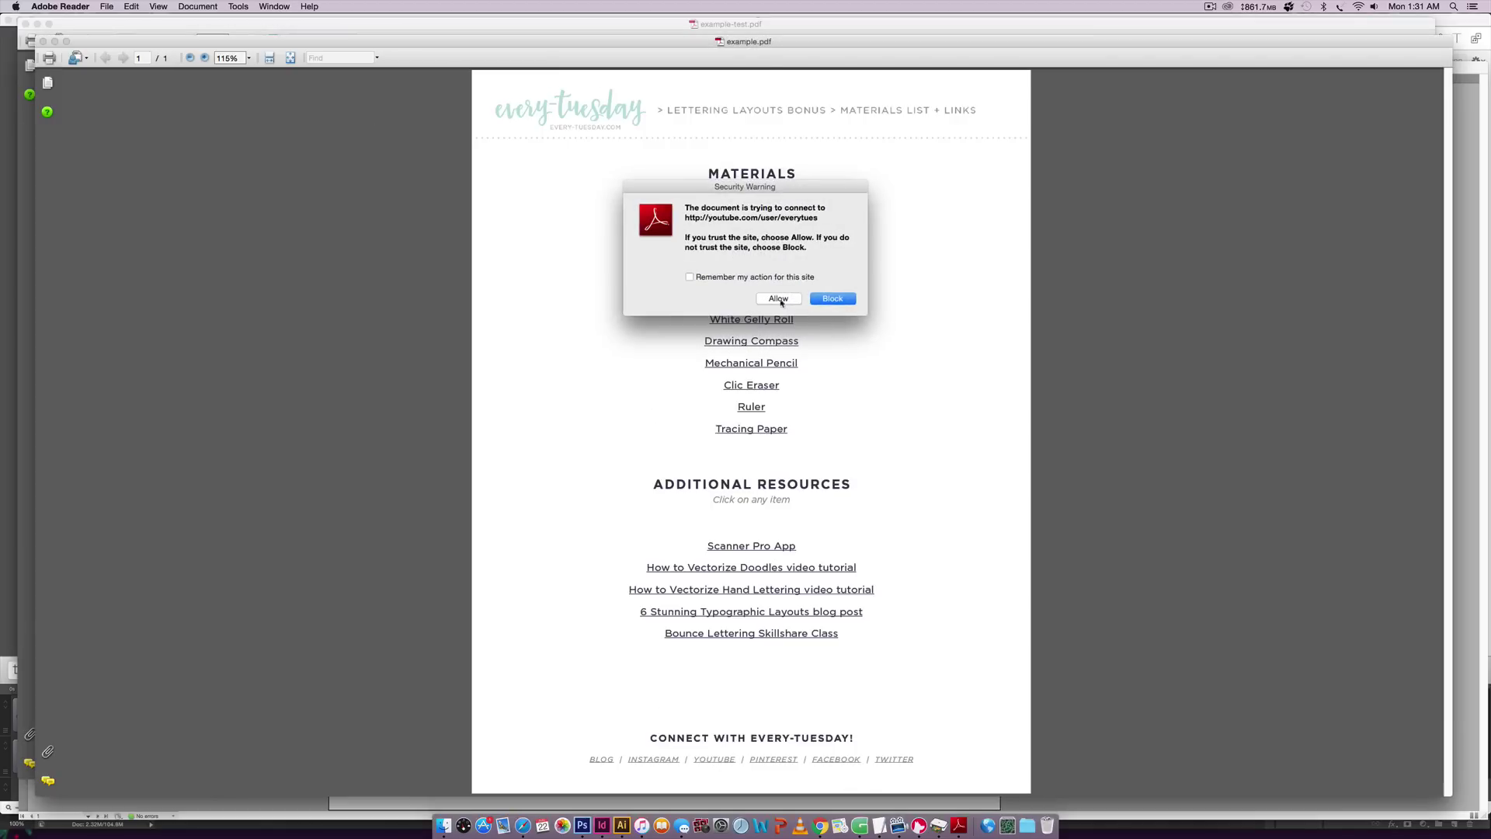
click(780, 300)
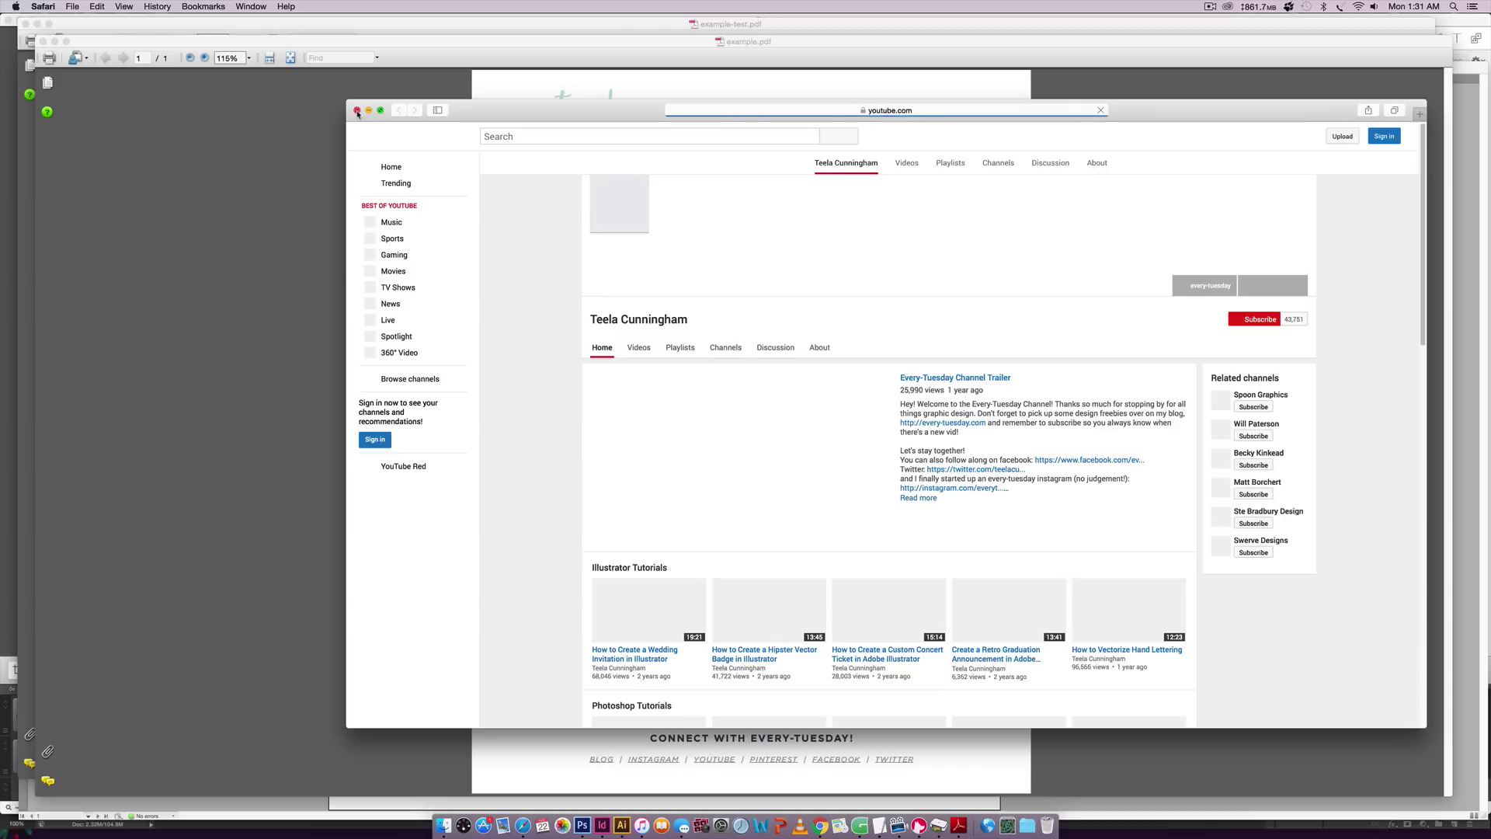
click(357, 111)
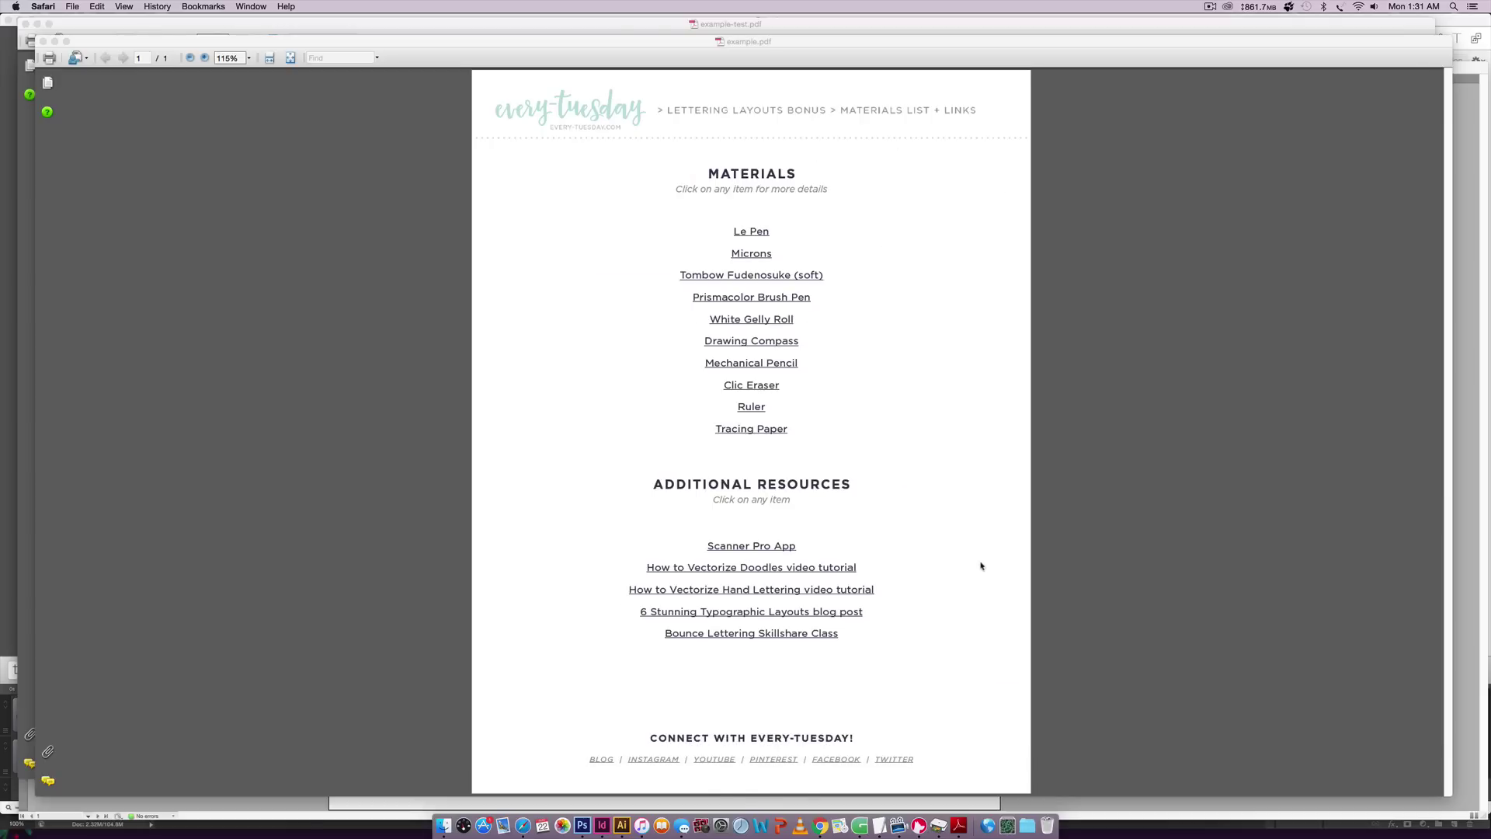